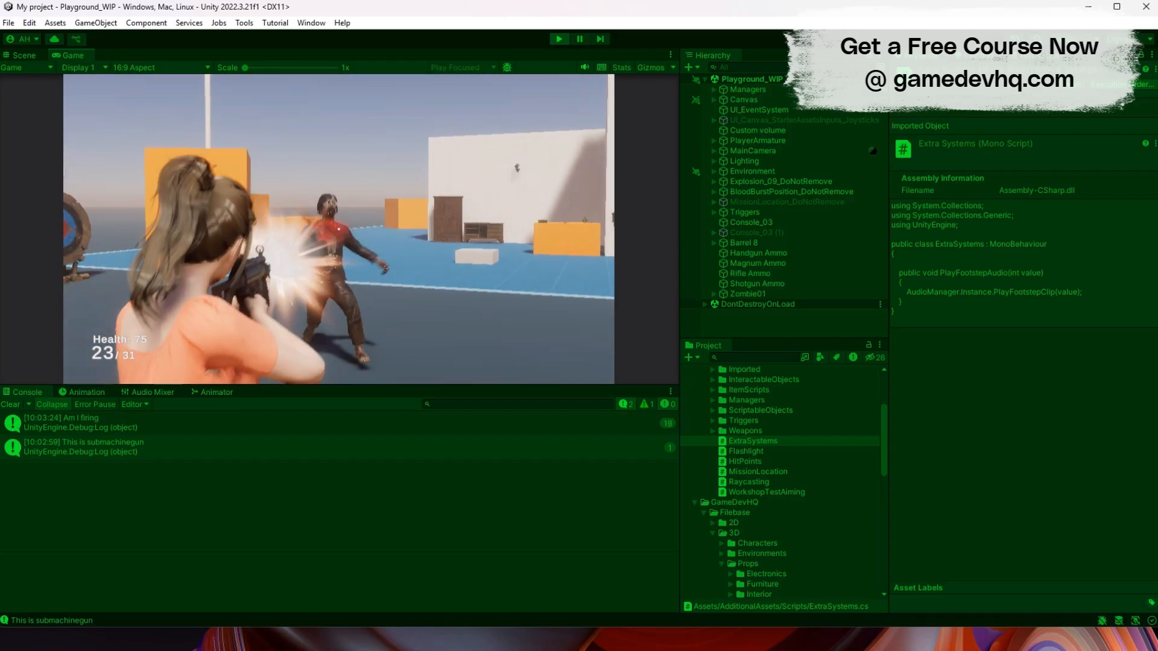
- Playtest the submachine gun by shooting the zombie, reloading, and firing a volley at the round target
{"action": "left_click", "coordinate": [338, 229]}
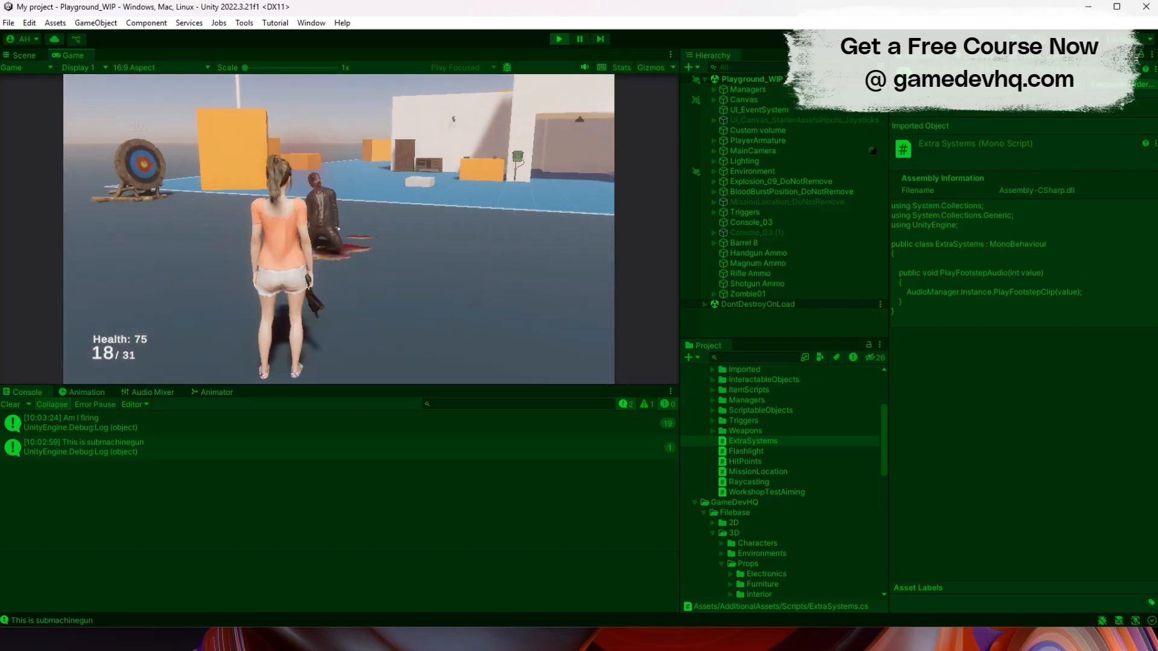
{"action": "key", "text": "r"}
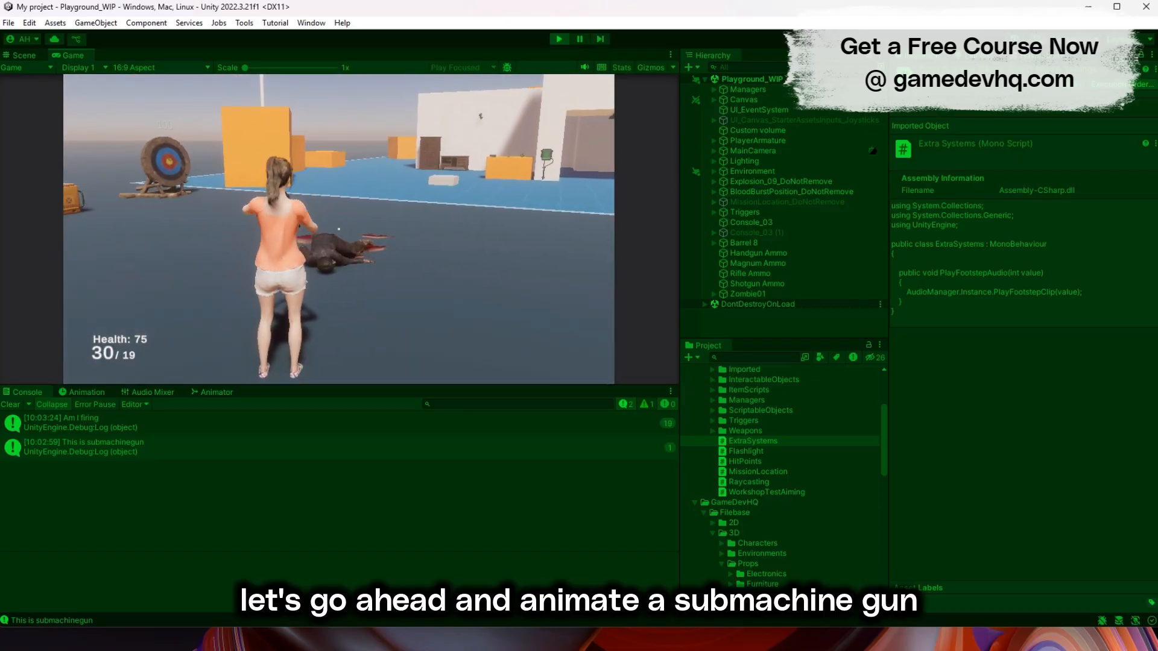
{"action": "key", "text": "w"}
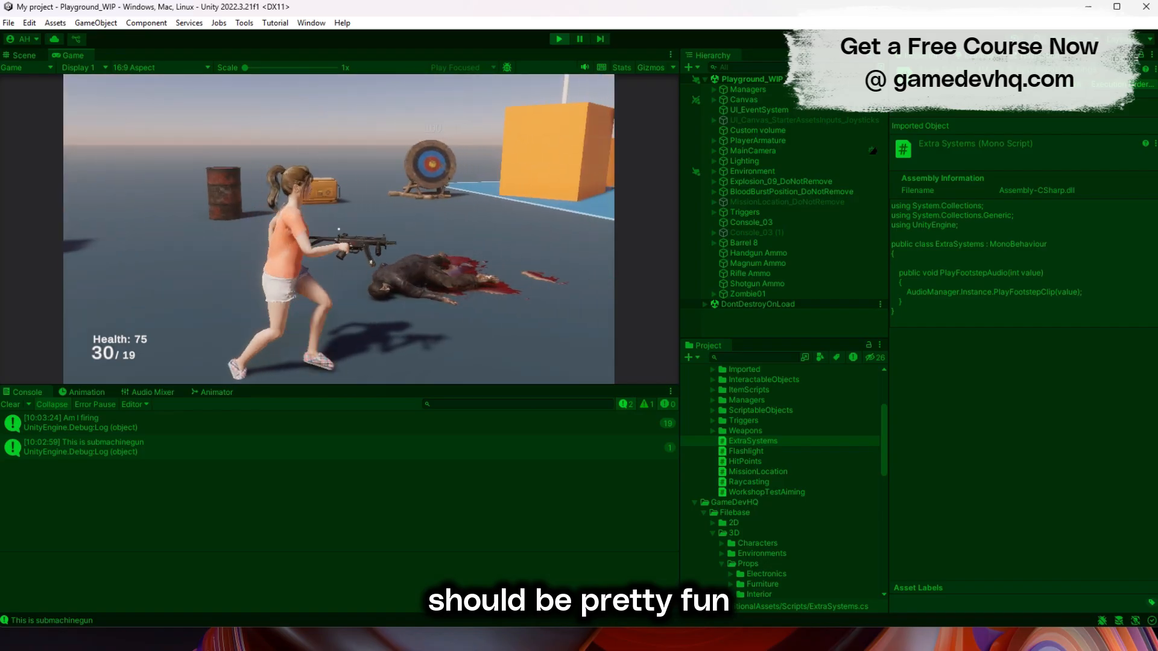
{"action": "right_click", "coordinate": [338, 229]}
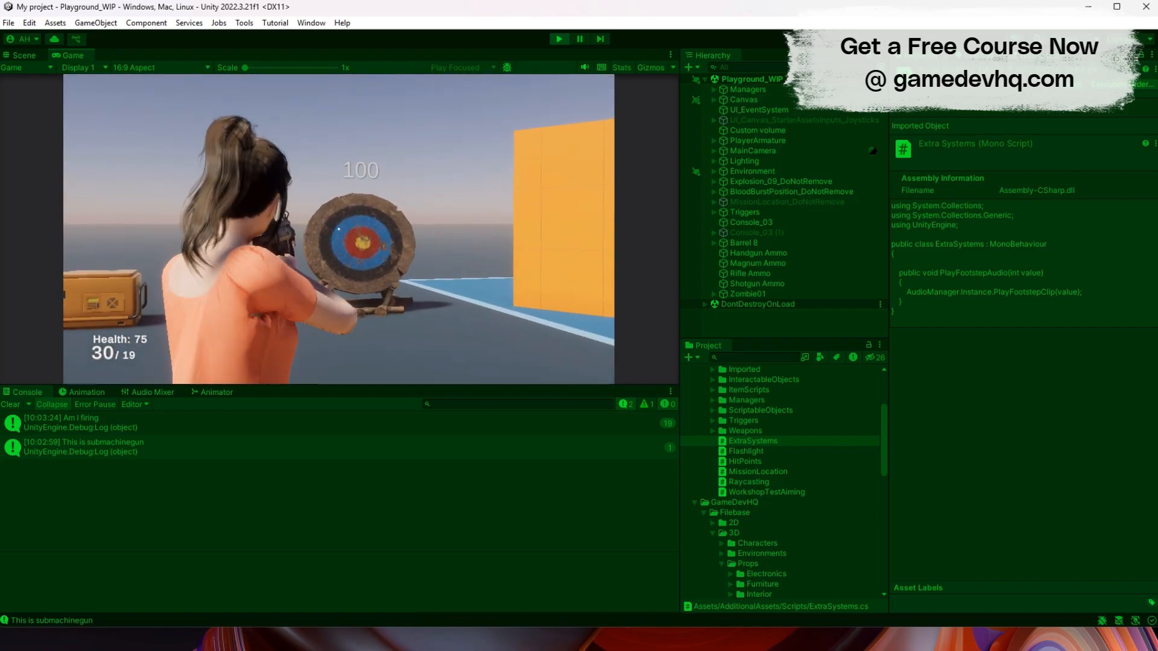
{"action": "left_click", "coordinate": [339, 229]}
{"action": "left_click", "coordinate": [339, 229]}
{"action": "left_click", "coordinate": [339, 229]}
{"action": "left_click", "coordinate": [338, 229]}
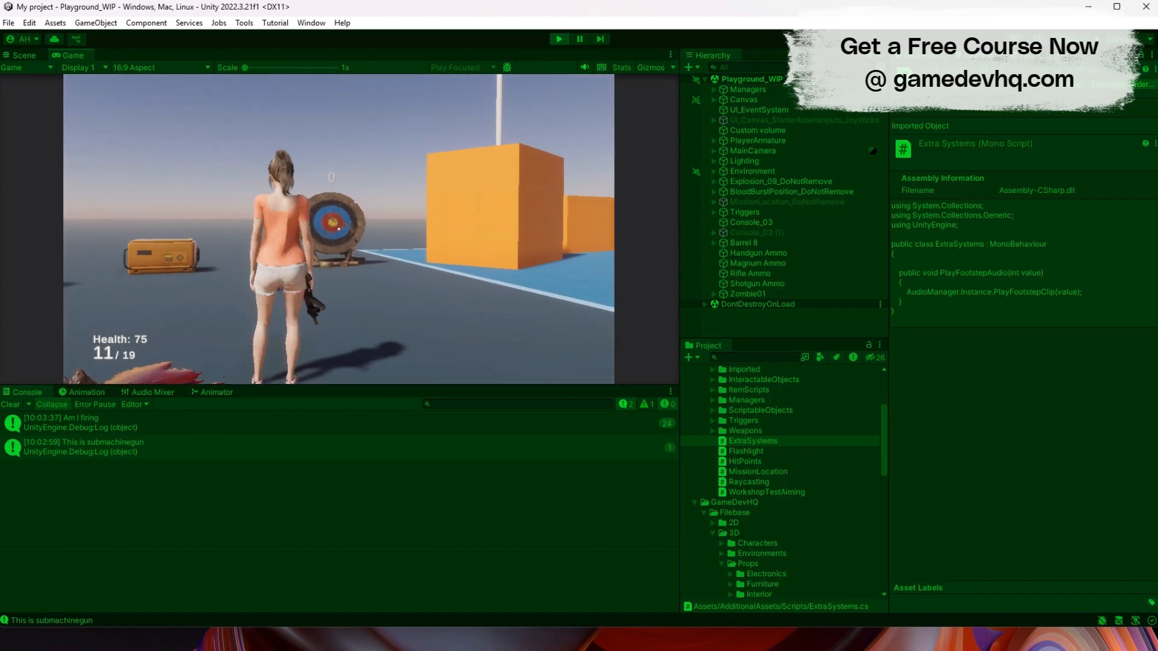
- Reload the submachine gun, shoot the barrel, and move the character around to finish the playtest
{"action": "key", "text": "r"}
{"action": "left_click", "coordinate": [339, 229]}
{"action": "key", "text": "s"}
{"action": "key", "text": "a"}
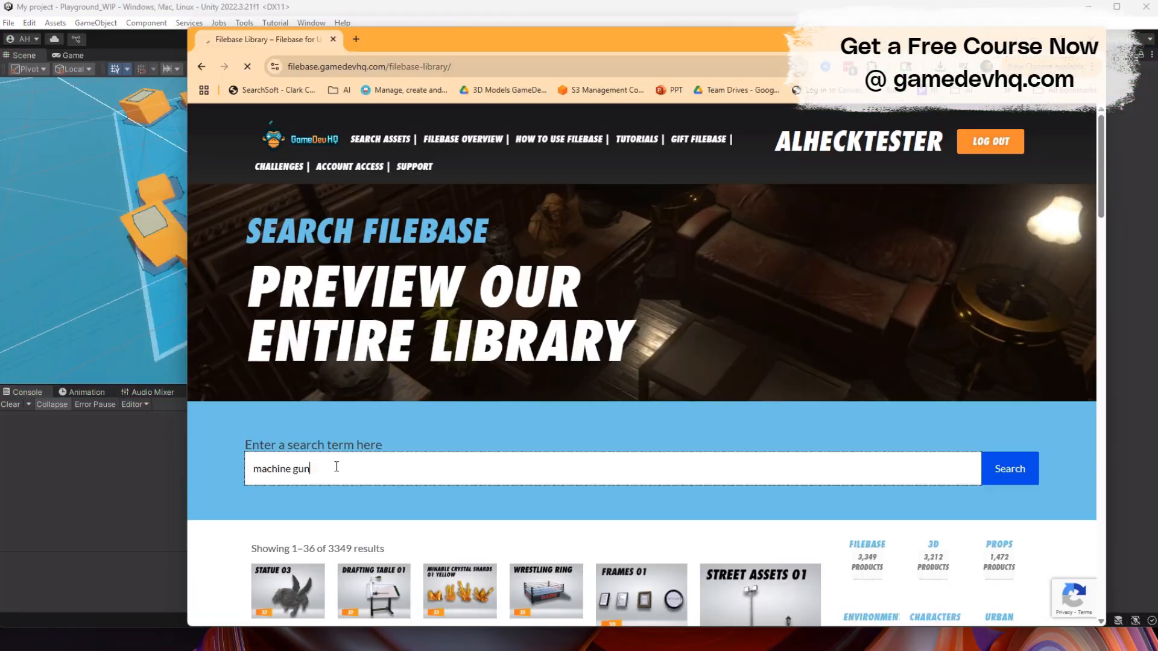
{"action": "key", "text": "Return"}
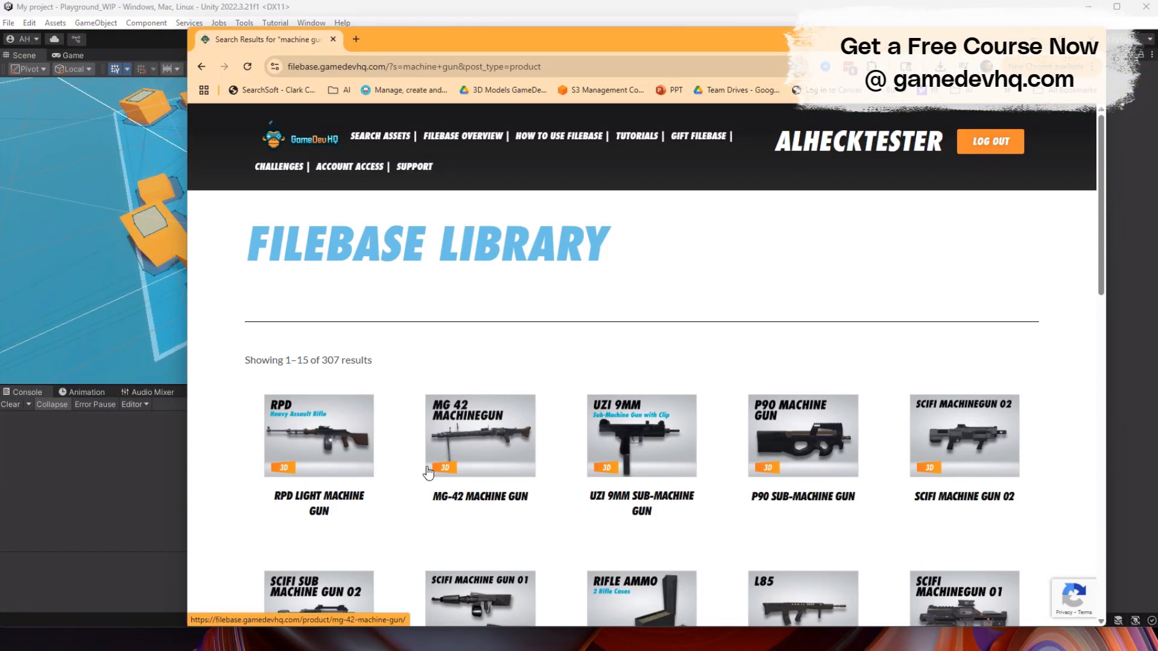
- Browse the Filebase machine gun results to the second page and open the MP5K-PDW asset
{"action": "scroll", "coordinate": [428, 472], "scroll_direction": "down", "scroll_amount": 5}
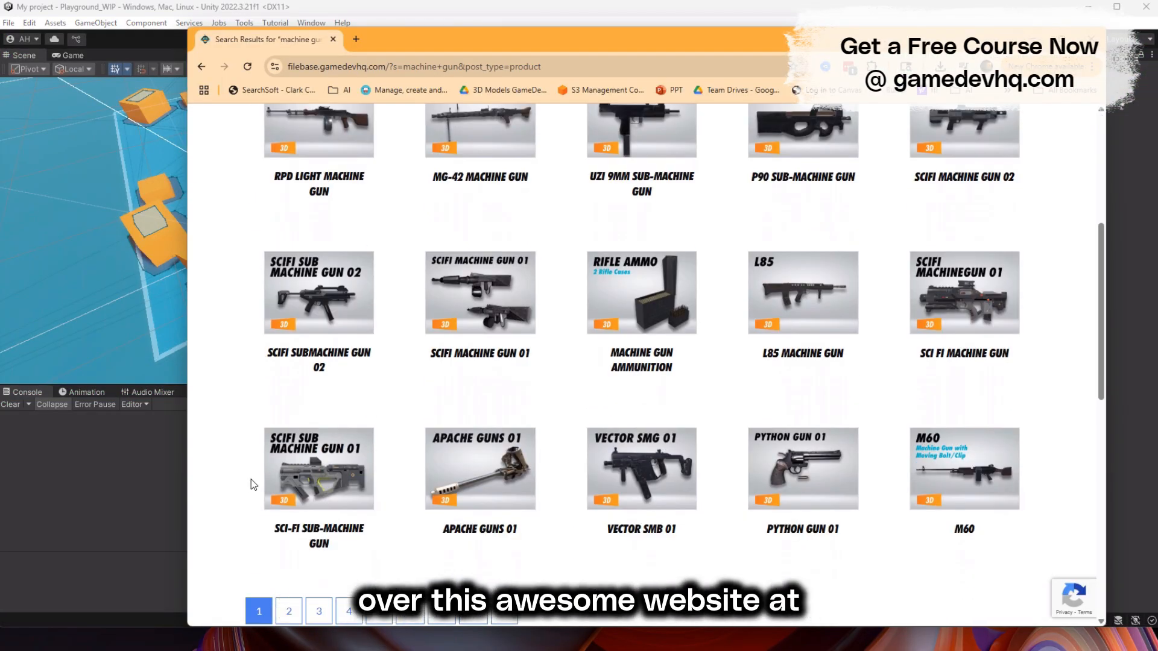
{"action": "scroll", "coordinate": [251, 479], "scroll_direction": "down", "scroll_amount": 2}
{"action": "left_click", "coordinate": [289, 481]}
{"action": "scroll", "coordinate": [226, 310], "scroll_direction": "down", "scroll_amount": 2}
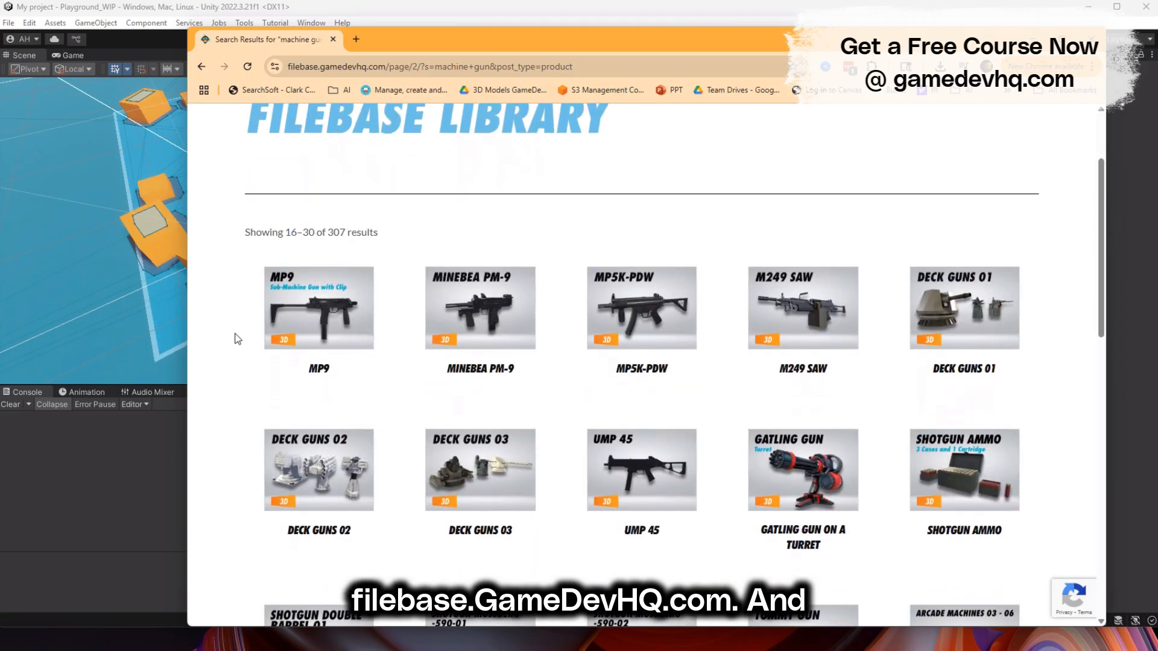
{"action": "left_click", "coordinate": [644, 312]}
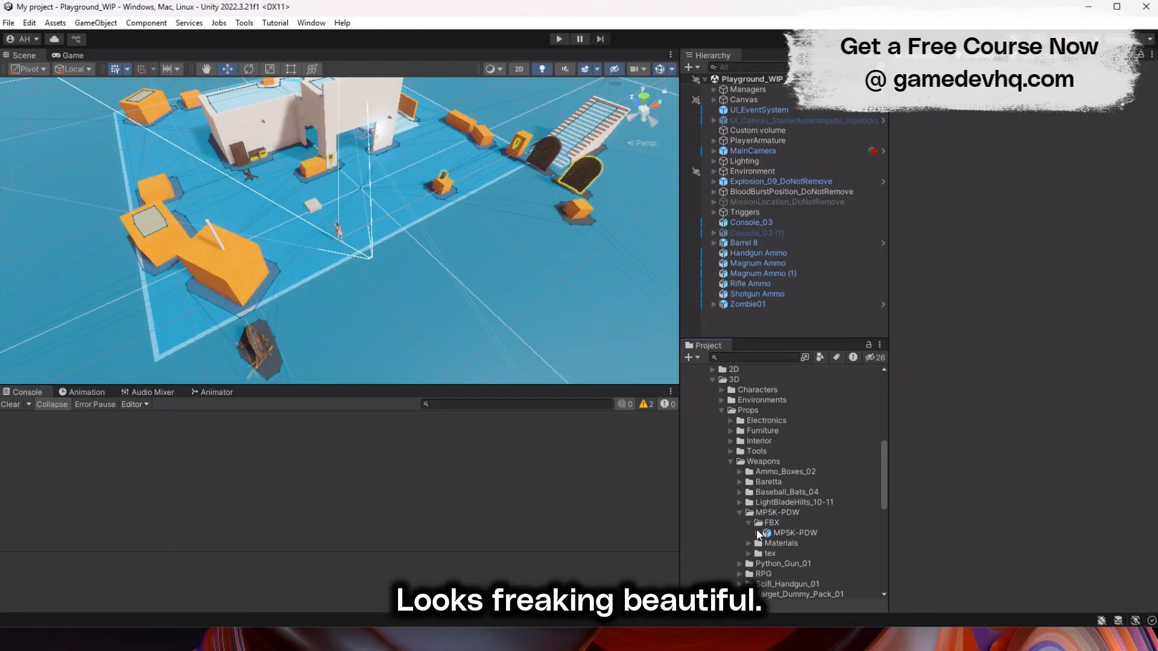
- Add the MP5K-PDW model from its weapon folder to the scene and frame it beside the player character
{"action": "left_click", "coordinate": [756, 533]}
{"action": "key", "text": "f"}
{"action": "left_click_drag", "start_coordinate": [564, 289], "coordinate": [461, 181], "text": "alt"}
{"action": "scroll", "coordinate": [446, 175], "scroll_direction": "down", "scroll_amount": 4}
{"action": "middle_click_drag", "start_coordinate": [419, 169], "coordinate": [473, 282]}
{"action": "left_click_drag", "start_coordinate": [397, 303], "coordinate": [402, 158]}
{"action": "key", "text": "ctrl+z"}
- Create an empty parent object for the MP5K-PDW and name it MP5KPOS
{"action": "right_click", "coordinate": [765, 316]}
{"action": "left_click", "coordinate": [812, 344]}
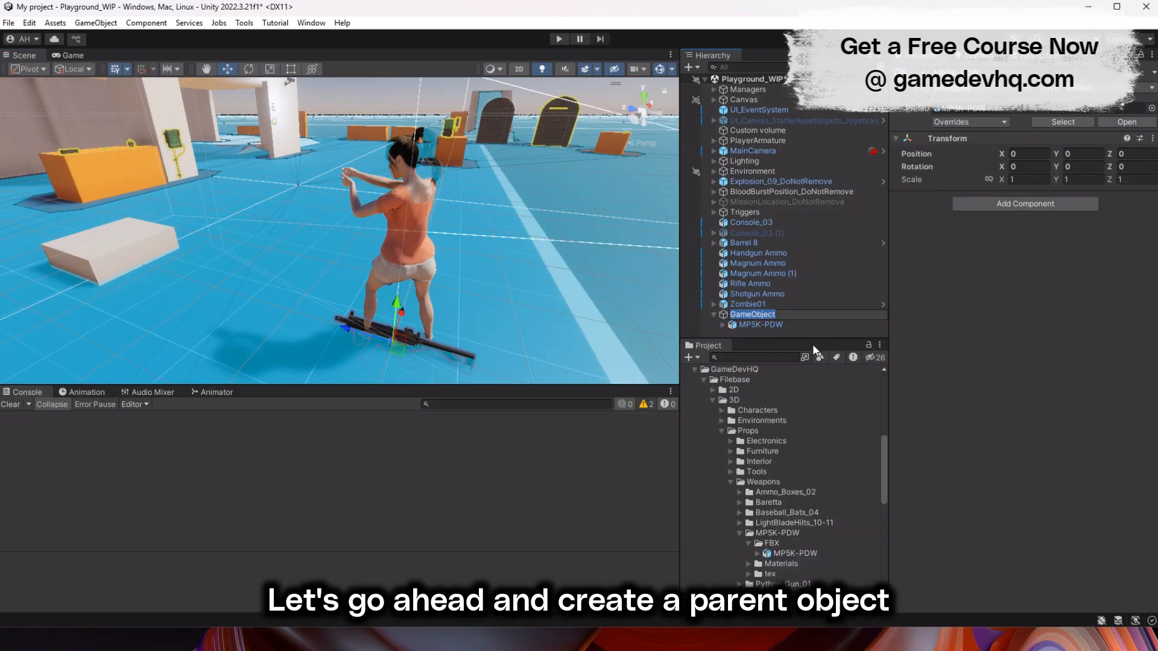
{"action": "type", "text": "MP5KPOS"}
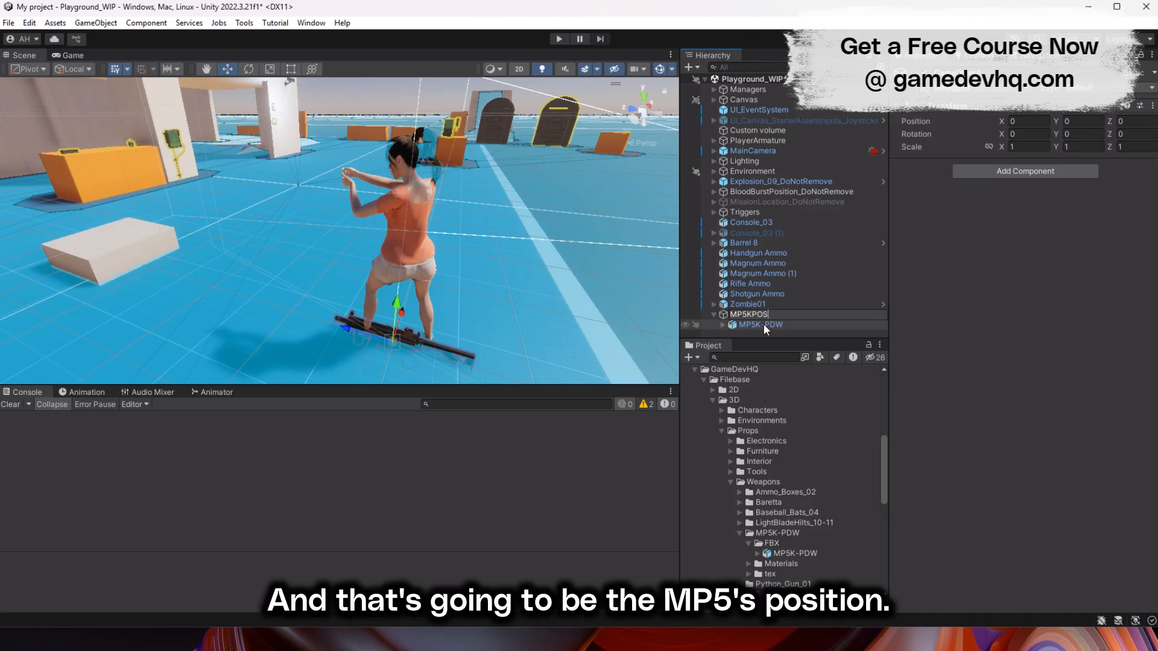
{"action": "key", "text": "Return"}
- Move MP5KPOS up to the character's hands at about Y 1.25 and Z 0.46
{"action": "left_click_drag", "start_coordinate": [396, 302], "coordinate": [405, 160]}
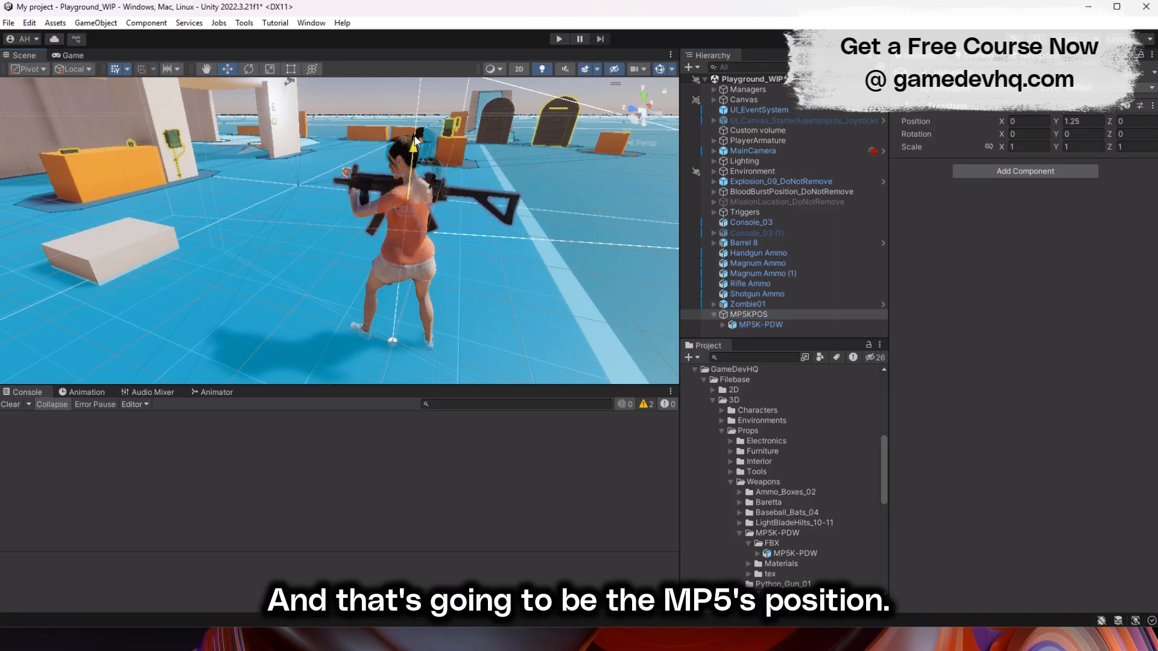
{"action": "mouse_move", "coordinate": [361, 196]}
{"action": "left_mouse_down"}
{"action": "mouse_move", "coordinate": [300, 190]}
{"action": "mouse_move", "coordinate": [363, 188]}
{"action": "left_mouse_up"}
{"action": "scroll", "coordinate": [363, 192], "scroll_direction": "up", "scroll_amount": 5}
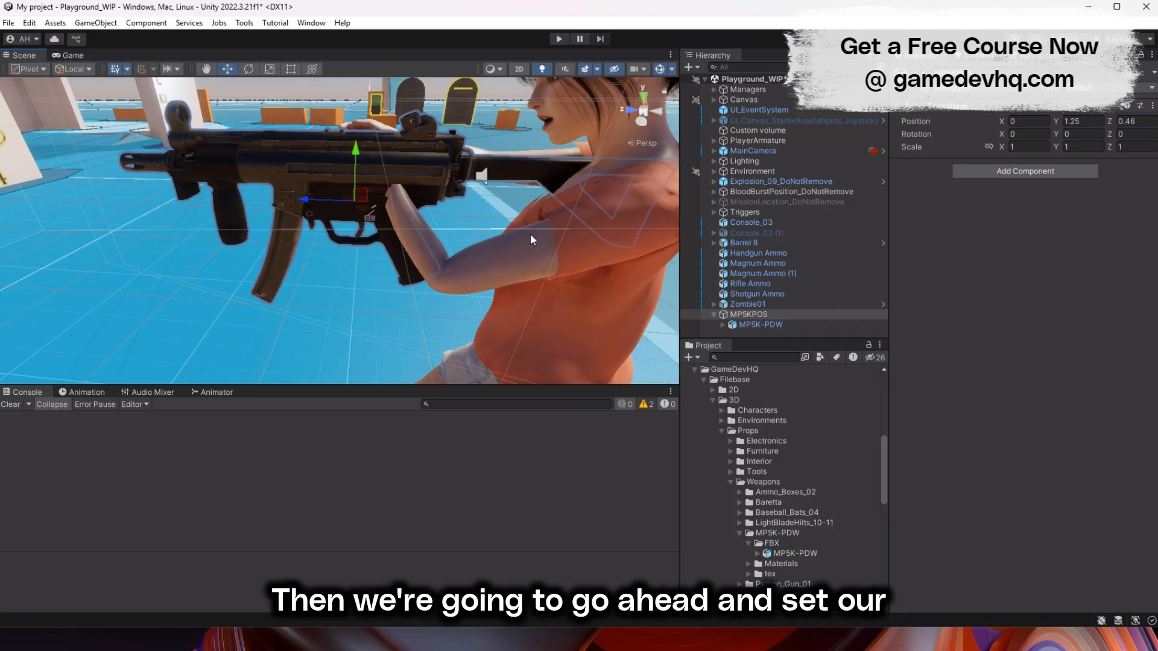
- Fine-tune the positions of the MP5K-PDW model and MP5KPOS so the grip sits in the character's hand
{"action": "left_click", "coordinate": [761, 325]}
{"action": "left_click_drag", "start_coordinate": [359, 125], "coordinate": [357, 78]}
{"action": "left_click_drag", "start_coordinate": [310, 121], "coordinate": [258, 121]}
{"action": "left_click", "coordinate": [749, 314]}
{"action": "middle_click_drag", "start_coordinate": [360, 145], "coordinate": [323, 242]}
{"action": "left_click_drag", "start_coordinate": [322, 236], "coordinate": [317, 196]}
{"action": "left_click", "coordinate": [761, 324]}
- Preview the Muzzle_Flash (1) particles and set their rotation to X 0, Y -90, Z 0
{"action": "scroll", "coordinate": [264, 171], "scroll_direction": "down", "scroll_amount": 3}
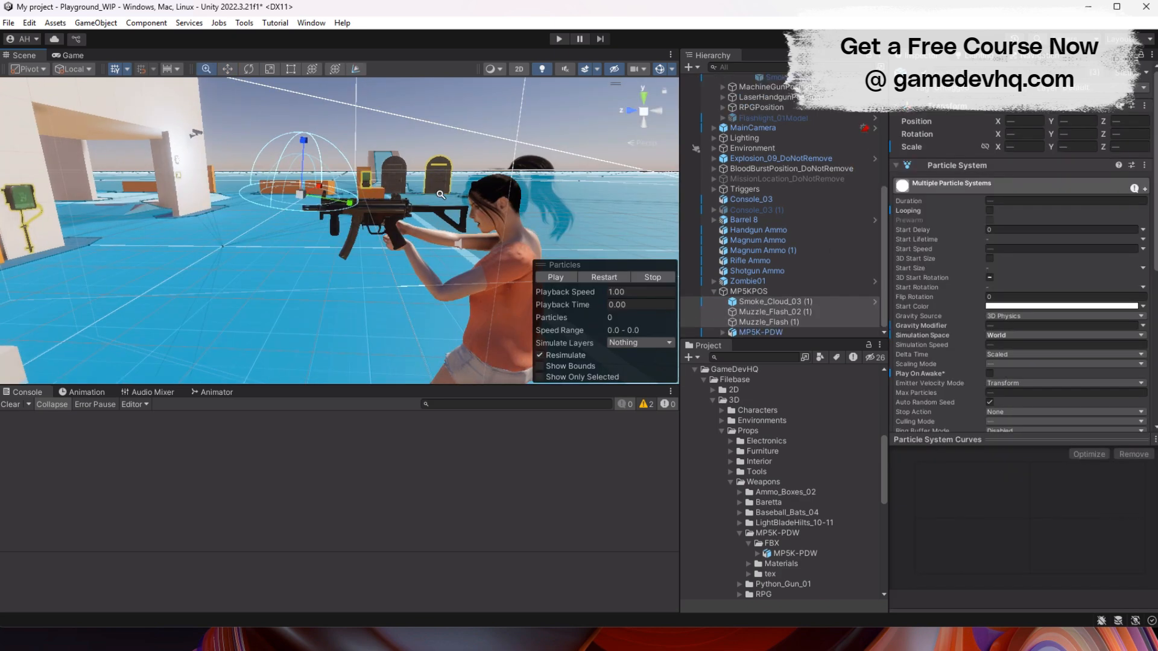
{"action": "left_click", "coordinate": [754, 302]}
{"action": "left_click", "coordinate": [758, 323]}
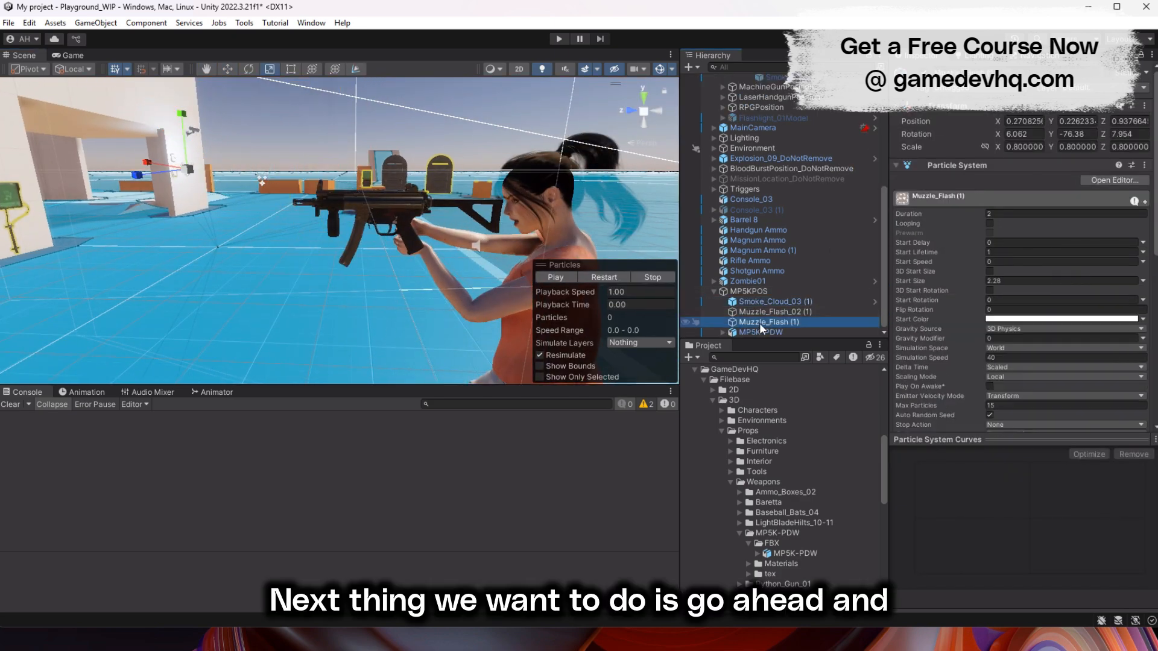
{"action": "left_click", "coordinate": [566, 279]}
{"action": "left_click_drag", "start_coordinate": [422, 223], "coordinate": [112, 371], "text": "alt"}
{"action": "type", "text": "0"}
{"action": "key", "text": "Tab"}
{"action": "type", "text": "0"}
{"action": "key", "text": "Tab"}
{"action": "type", "text": "0"}
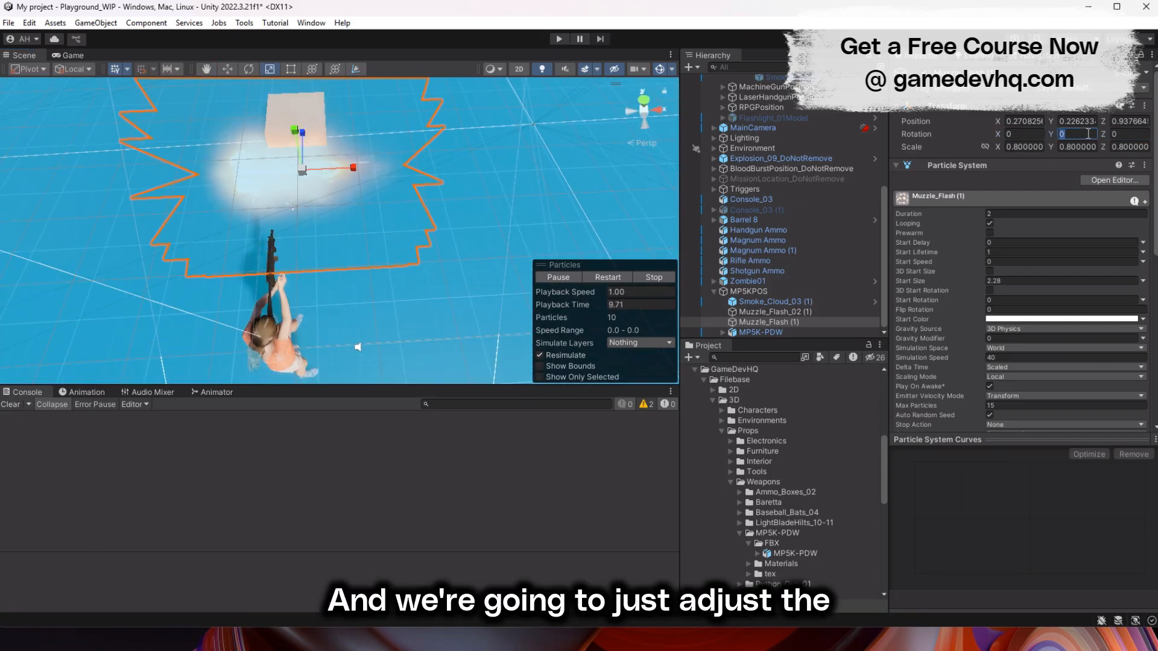
{"action": "type", "text": "90-90"}
- Set the X position of Muzzle_Flash (1) to 0, move it to about Y 0.14, Z 1.09, and scale it to about 0.53
{"action": "left_click_drag", "start_coordinate": [327, 211], "coordinate": [362, 213], "text": "alt"}
{"action": "key", "text": "w"}
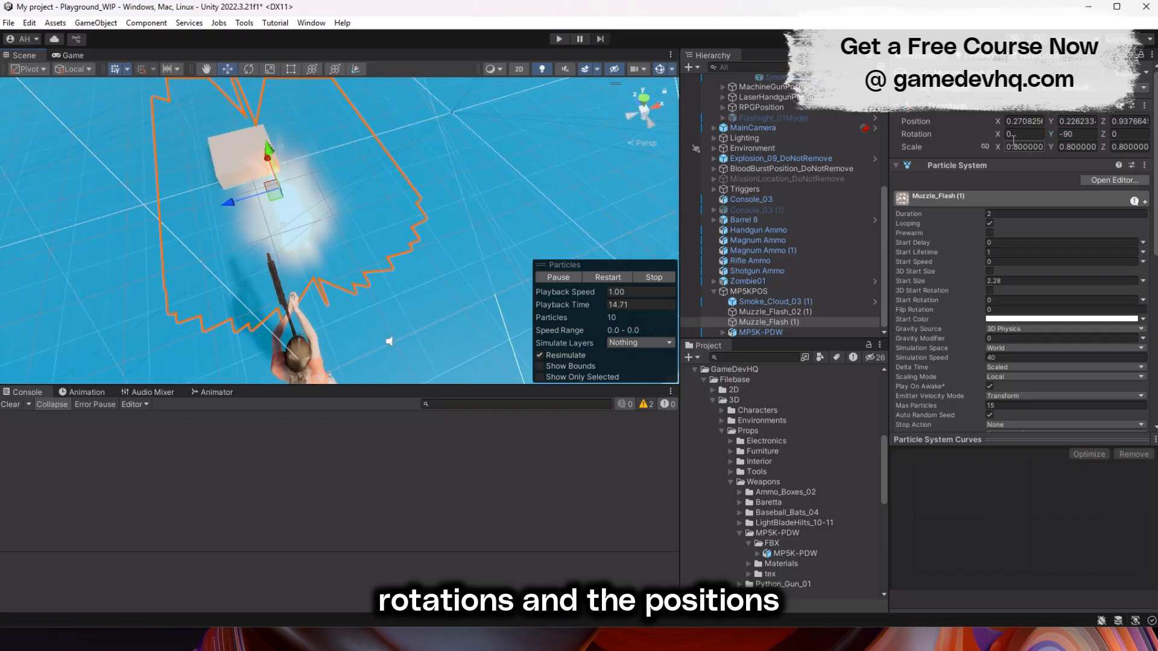
{"action": "left_click", "coordinate": [1026, 121]}
{"action": "type", "text": "0"}
{"action": "left_click_drag", "start_coordinate": [212, 243], "coordinate": [290, 256], "text": "alt"}
{"action": "left_click_drag", "start_coordinate": [243, 121], "coordinate": [245, 135]}
{"action": "left_click_drag", "start_coordinate": [196, 176], "coordinate": [220, 174]}
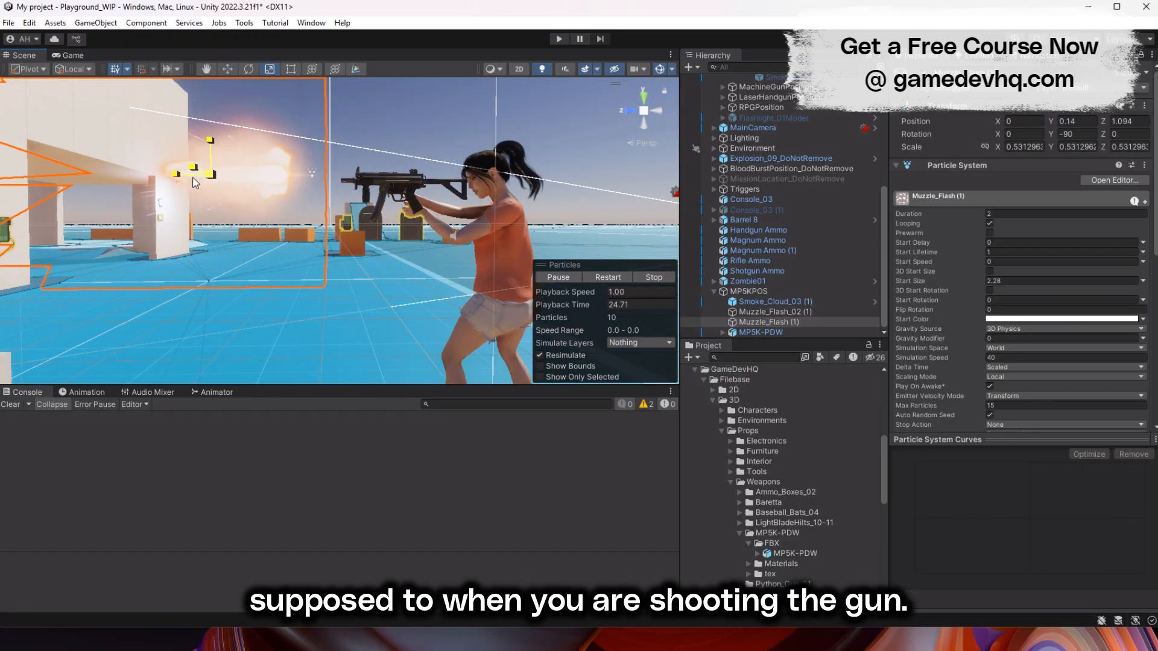
- Shift Muzzle_Flash (1) closer to the barrel at about Y 0.10, Z 0.88 and shrink its scale to about 0.50
{"action": "left_click_drag", "start_coordinate": [236, 121], "coordinate": [237, 130]}
{"action": "key", "text": "r"}
{"action": "left_click_drag", "start_coordinate": [243, 182], "coordinate": [233, 183]}
{"action": "key", "text": "w"}
{"action": "left_click_drag", "start_coordinate": [204, 183], "coordinate": [218, 182]}
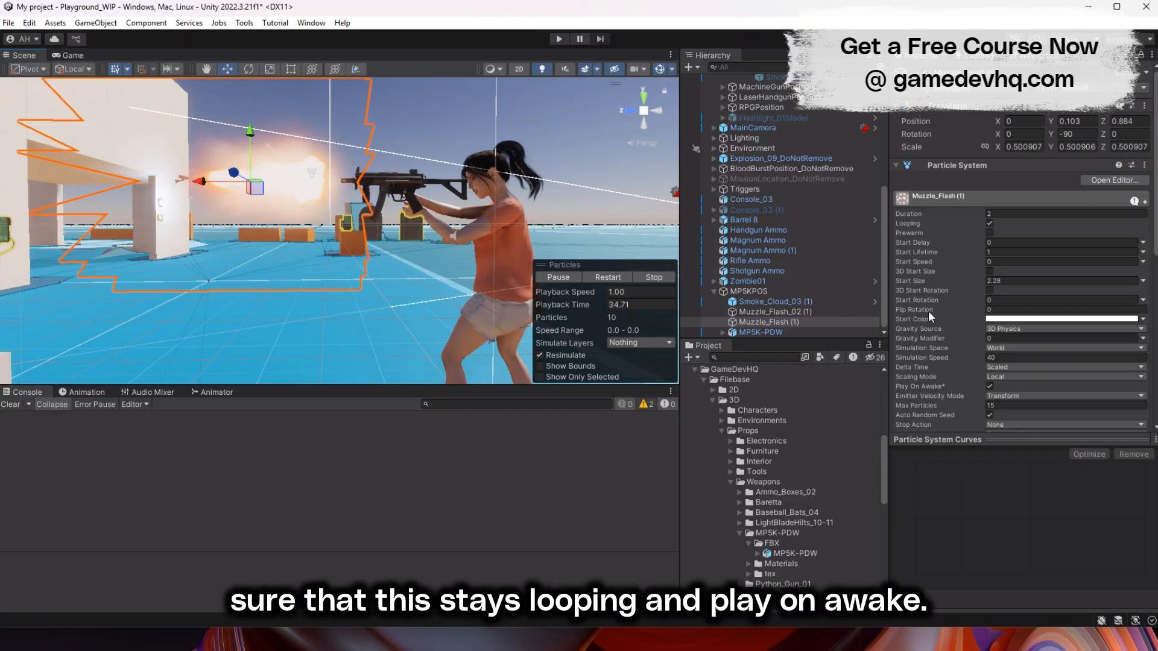
- Turn off Looping and Play On Awake for Muzzle_Flash (1) and select Muzzle_Flash_02 (1)
{"action": "left_click", "coordinate": [990, 223]}
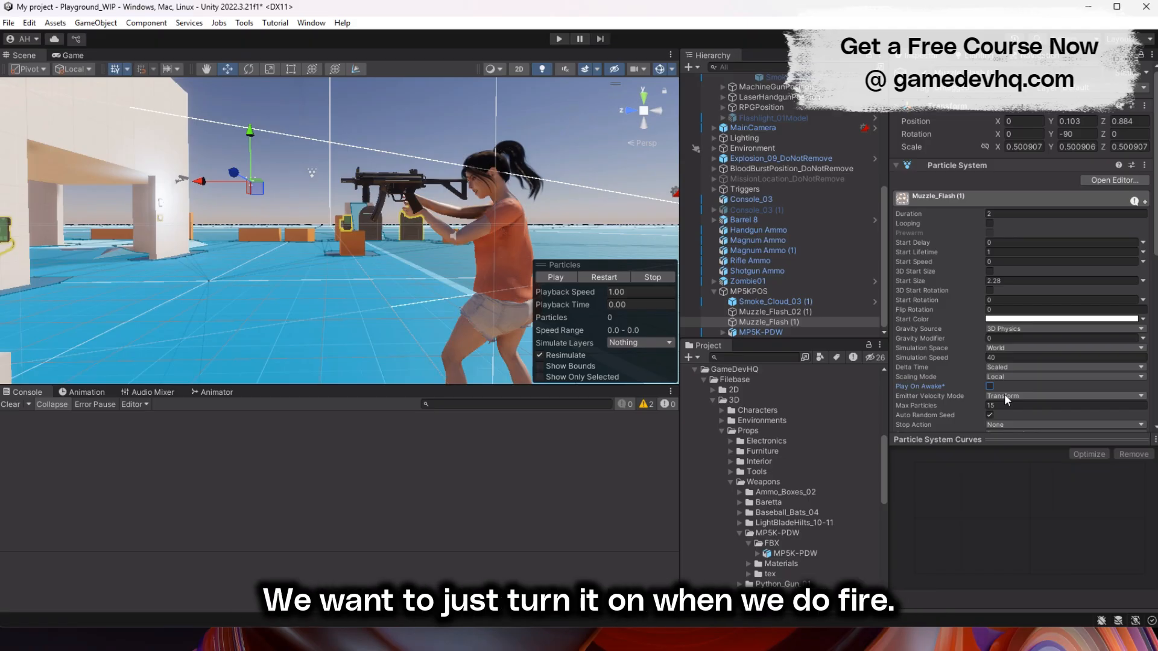
{"action": "double_click", "coordinate": [775, 312]}
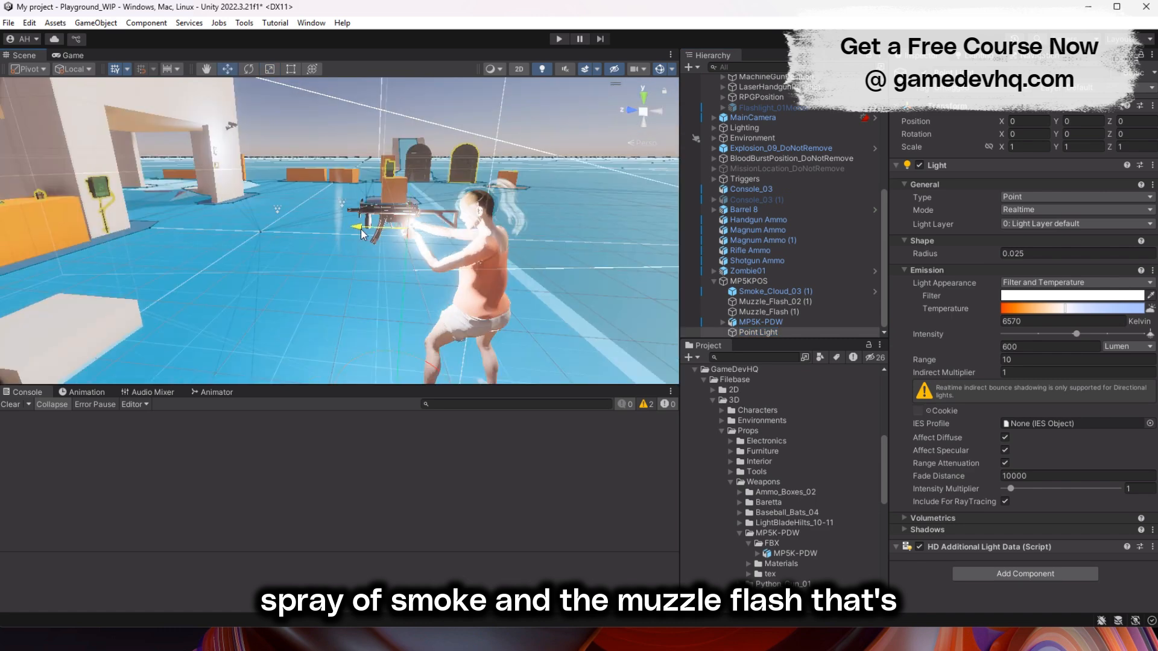
- Place the Point Light near the muzzle at about Y 0.11, Z 0.58, with a temperature of about 2191 K and intensity of about 1083 lumens
{"action": "left_click_drag", "start_coordinate": [360, 229], "coordinate": [282, 229]}
{"action": "left_click_drag", "start_coordinate": [326, 178], "coordinate": [325, 155]}
{"action": "left_click_drag", "start_coordinate": [386, 205], "coordinate": [426, 176], "text": "alt"}
{"action": "left_click_drag", "start_coordinate": [1039, 309], "coordinate": [1012, 309]}
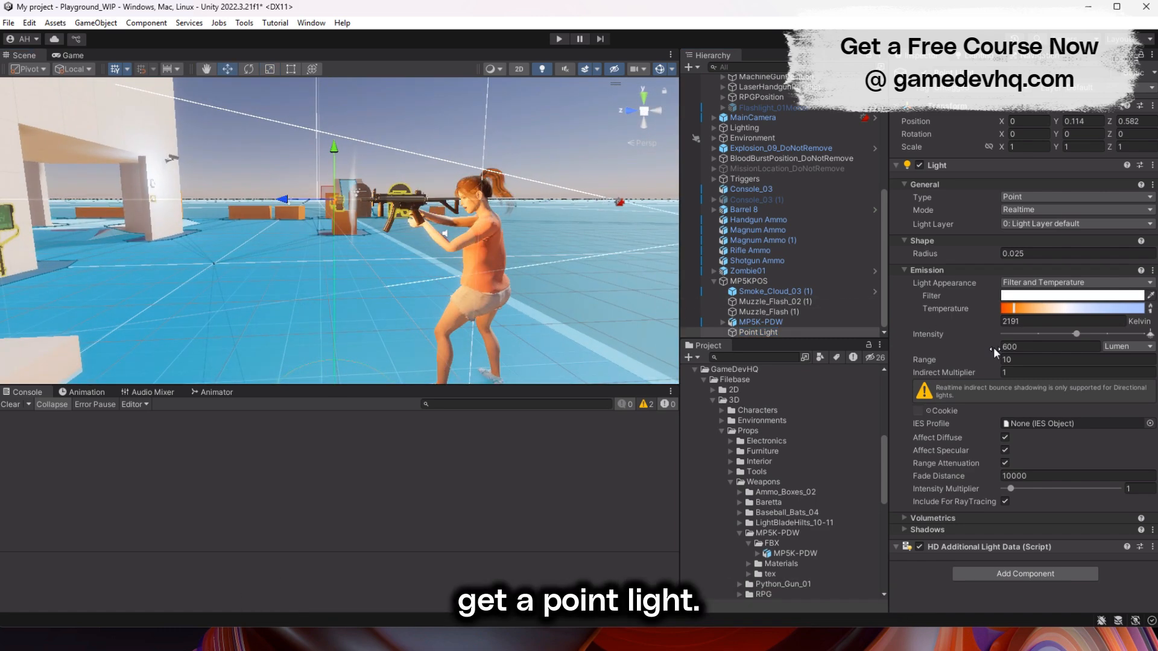
{"action": "left_click_drag", "start_coordinate": [993, 347], "coordinate": [1019, 347]}
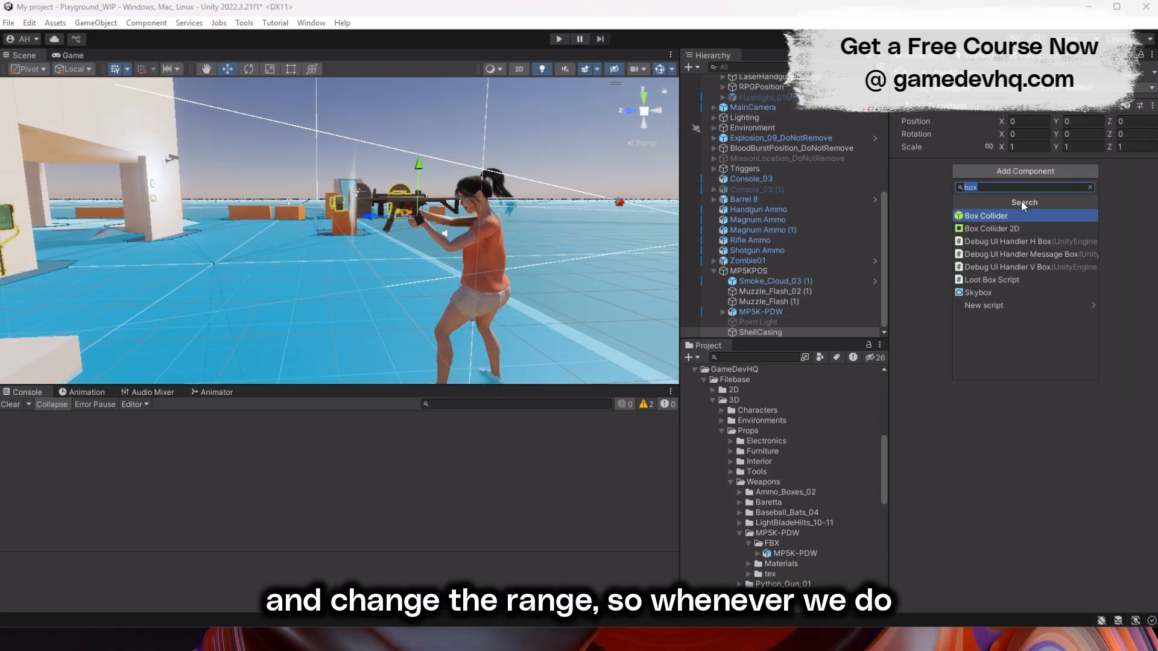
- Add a Particle System component to ShellCasing and narrow its cone shape to angle 9.5 and radius 0.0001
{"action": "type", "text": "part"}
{"action": "left_click", "coordinate": [1012, 221]}
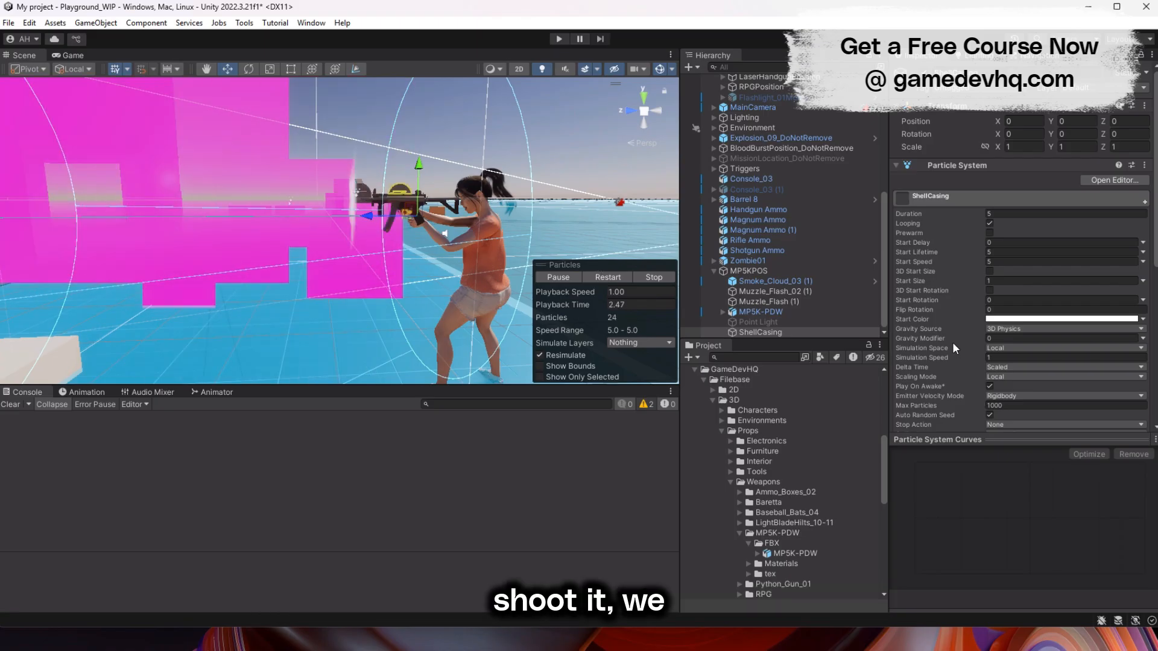
{"action": "scroll", "coordinate": [953, 344], "scroll_direction": "down", "scroll_amount": 4}
{"action": "left_click", "coordinate": [912, 327]}
{"action": "left_click_drag", "start_coordinate": [970, 348], "coordinate": [950, 352]}
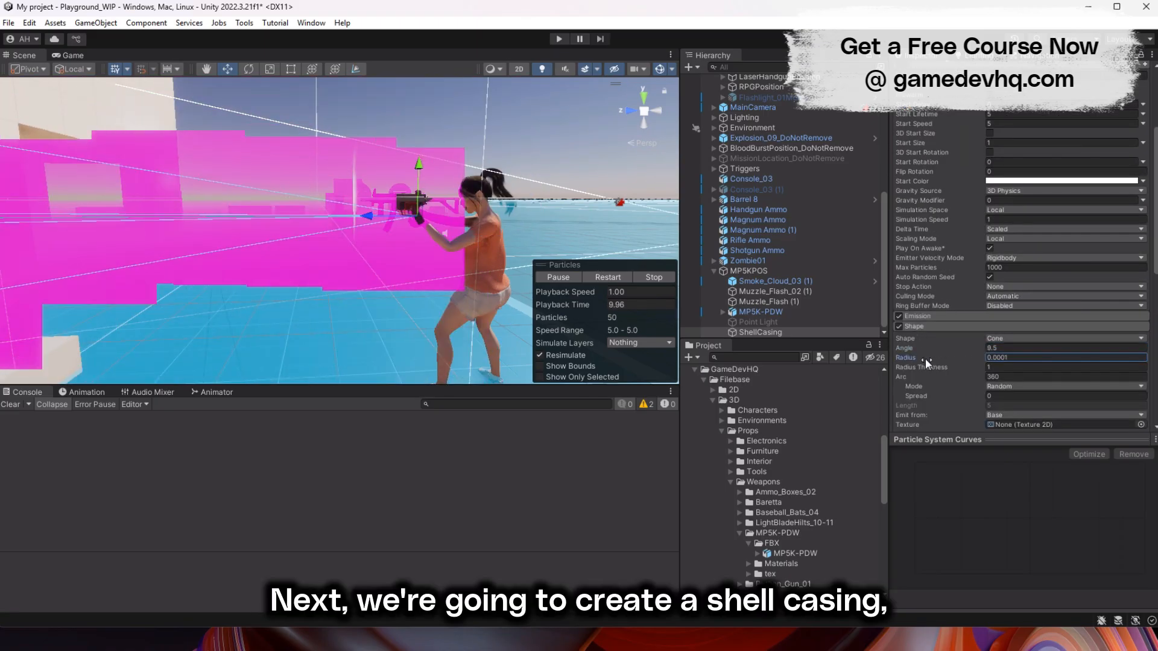
- Rotate the ShellCasing emitter to eject toward the character's upper right and shift it along its X axis onto the gun
{"action": "left_click_drag", "start_coordinate": [313, 241], "coordinate": [81, 241], "text": "alt"}
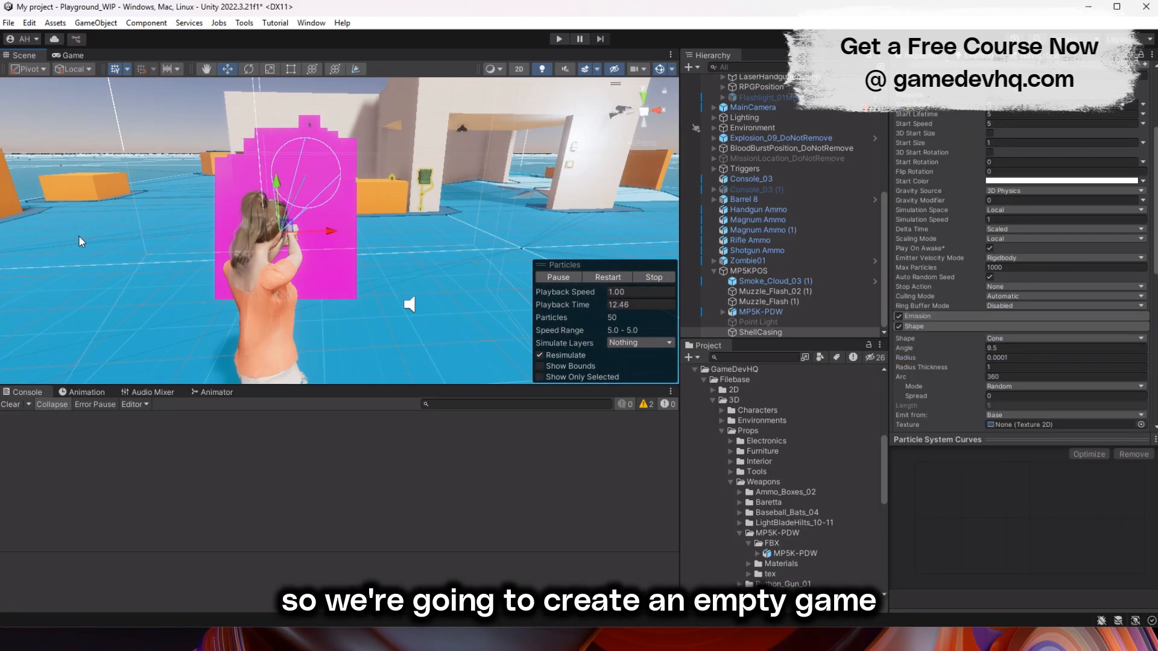
{"action": "left_click_drag", "start_coordinate": [311, 244], "coordinate": [195, 260]}
{"action": "left_click_drag", "start_coordinate": [292, 183], "coordinate": [252, 170]}
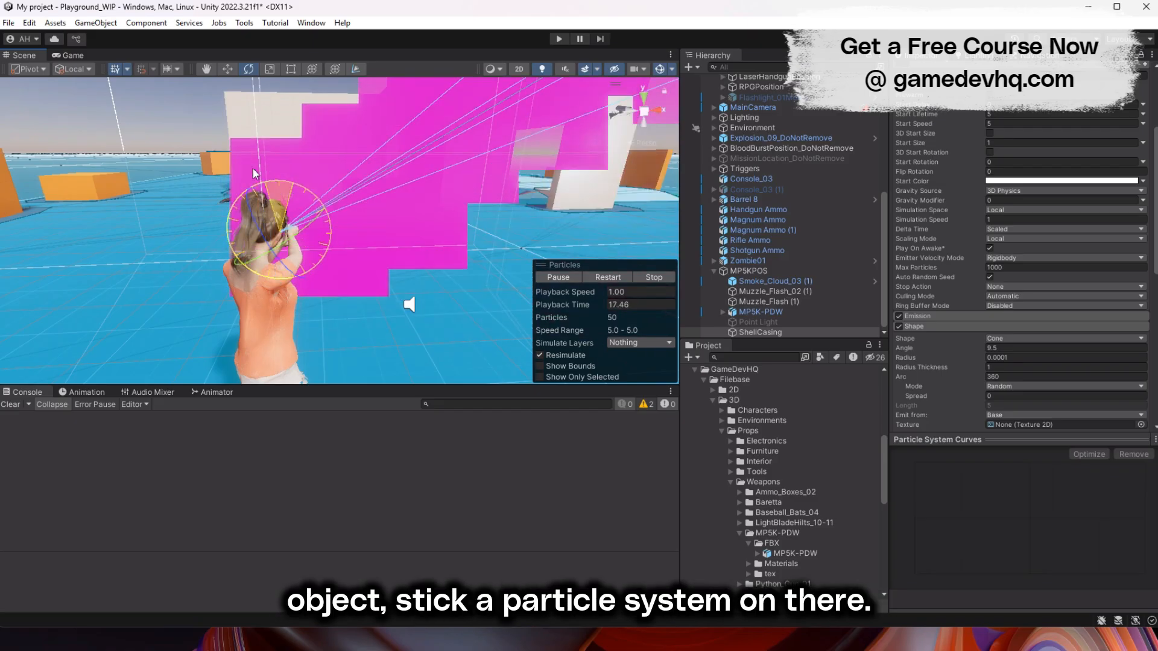
{"action": "scroll", "coordinate": [296, 251], "scroll_direction": "down", "scroll_amount": 5}
{"action": "key", "text": "f"}
{"action": "left_click_drag", "start_coordinate": [295, 251], "coordinate": [450, 208], "text": "alt"}
{"action": "key", "text": "w"}
{"action": "scroll", "coordinate": [450, 208], "scroll_direction": "down", "scroll_amount": 3}
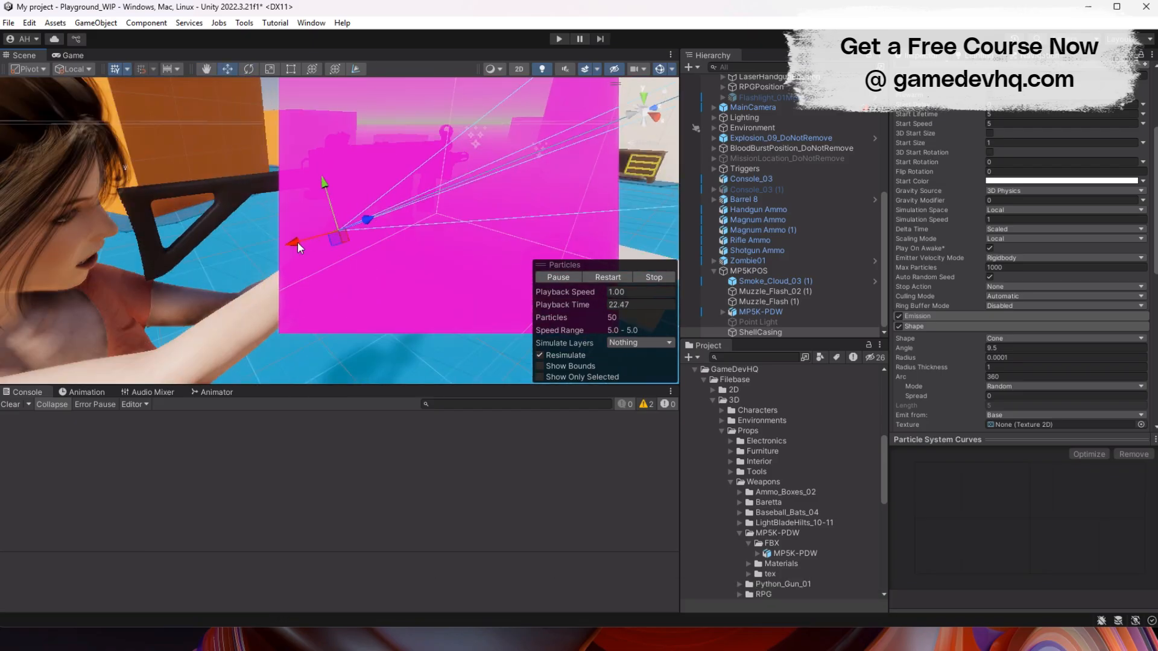
{"action": "left_click_drag", "start_coordinate": [298, 242], "coordinate": [344, 230]}
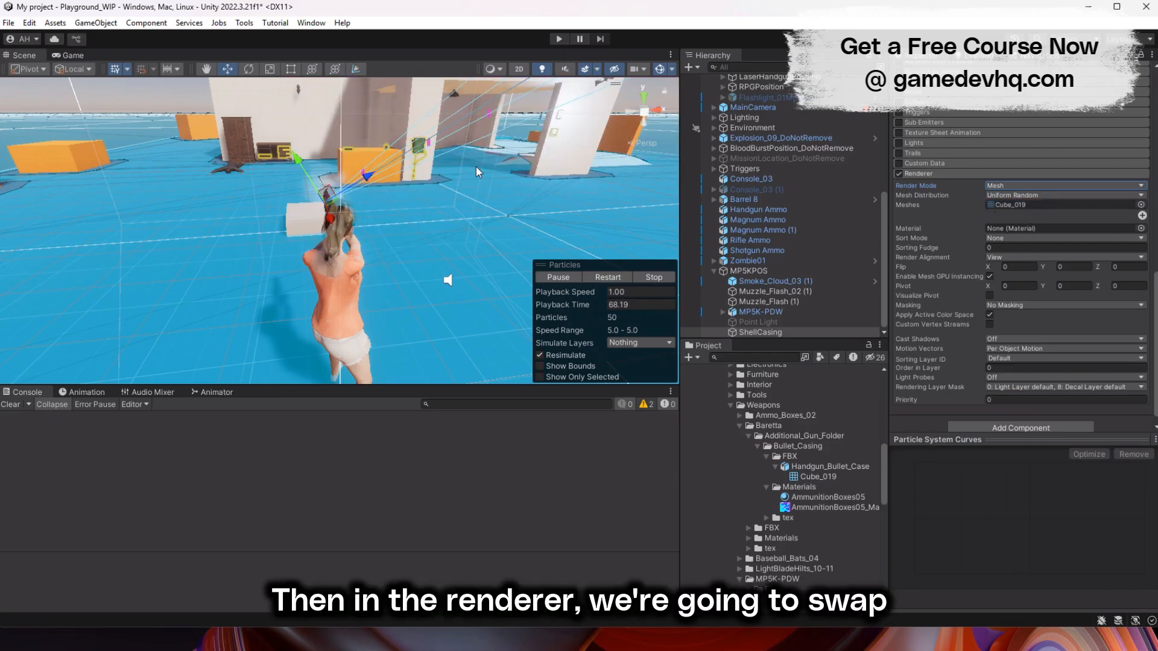
- Assign the Cube_019 mesh and AmmunitionBoxes05 material to the ShellCasing renderer, and pause the particle preview
{"action": "left_click_drag", "start_coordinate": [458, 229], "coordinate": [393, 157], "text": "alt"}
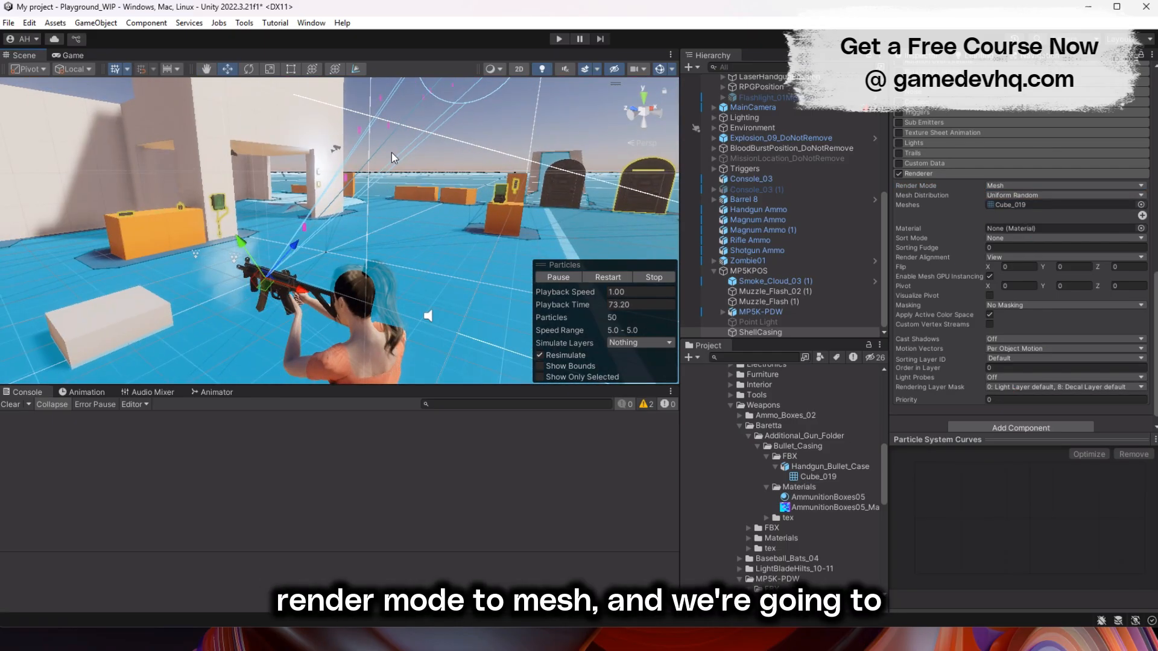
{"action": "left_click_drag", "start_coordinate": [806, 500], "coordinate": [1004, 230]}
{"action": "left_click", "coordinate": [563, 277]}
- Enable 3D Start Rotation for the ShellCasing particles and set its Z value to 90
{"action": "right_click_drag", "start_coordinate": [542, 202], "coordinate": [1127, 244], "text": "alt"}
{"action": "middle_click_drag", "start_coordinate": [375, 157], "coordinate": [363, 265]}
{"action": "right_click_drag", "start_coordinate": [576, 257], "coordinate": [476, 226], "text": "alt"}
{"action": "left_click_drag", "start_coordinate": [446, 187], "coordinate": [401, 238], "text": "alt"}
{"action": "middle_click_drag", "start_coordinate": [401, 238], "coordinate": [343, 244]}
{"action": "scroll", "coordinate": [950, 172], "scroll_direction": "up", "scroll_amount": 10}
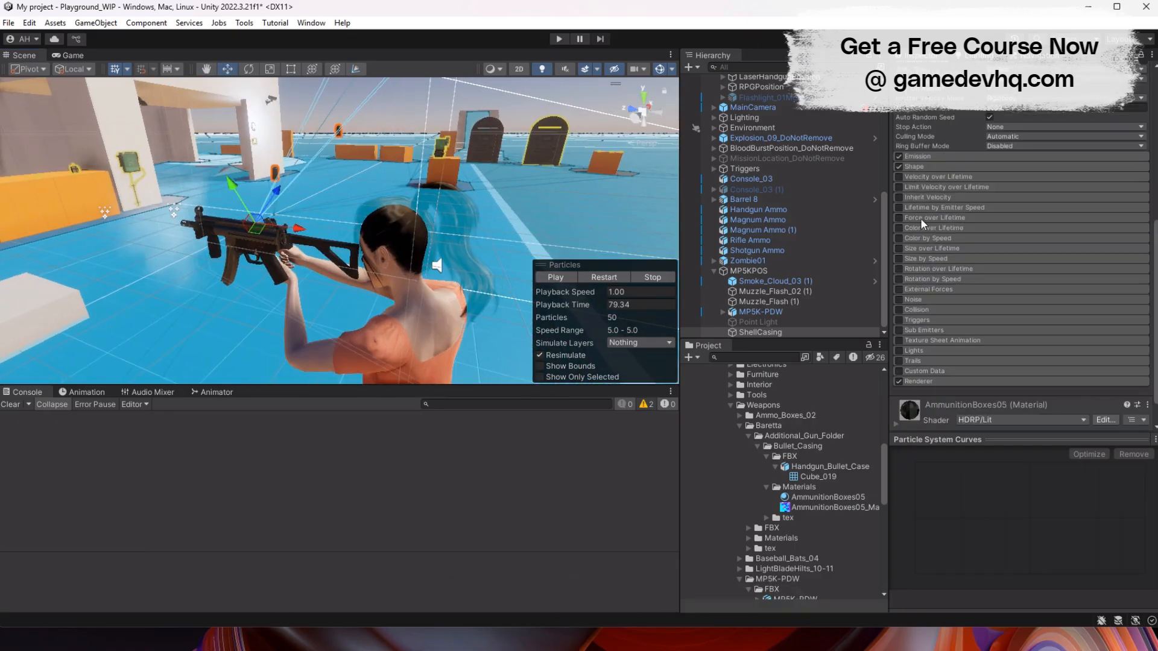
{"action": "left_click", "coordinate": [989, 200]}
{"action": "left_click", "coordinate": [1090, 209]}
{"action": "type", "text": "60.97"}
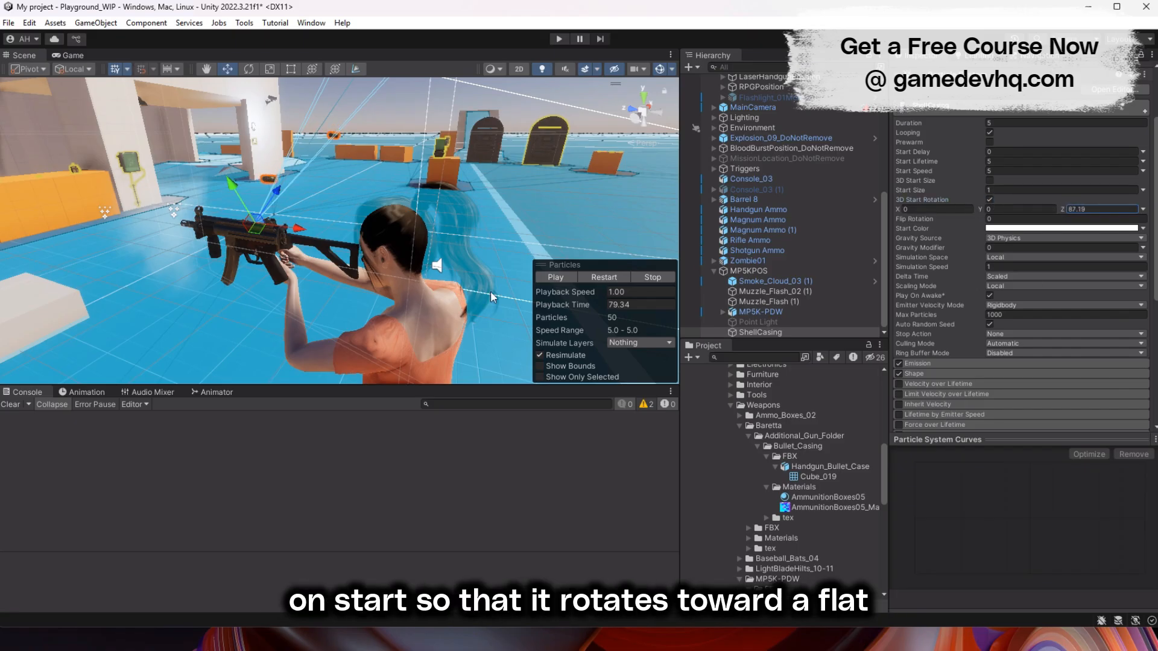
- Switch the ShellCasing start rotation to Random Between Two Constants
{"action": "left_click_drag", "start_coordinate": [260, 202], "coordinate": [311, 189], "text": "alt"}
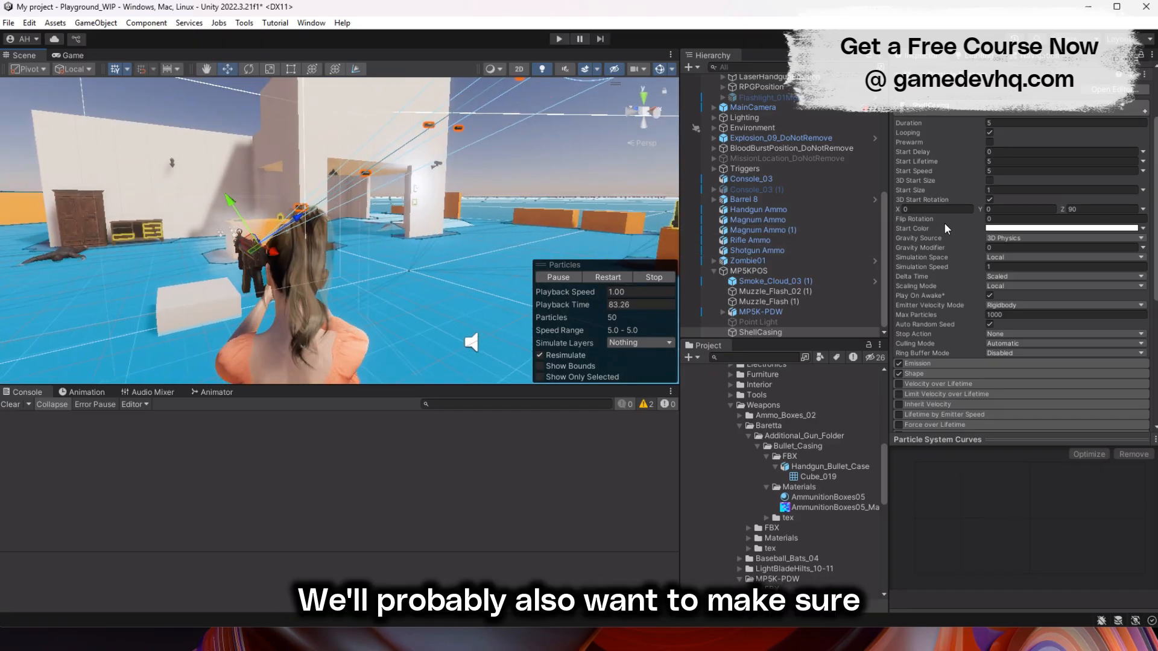
{"action": "left_click", "coordinate": [1143, 210]}
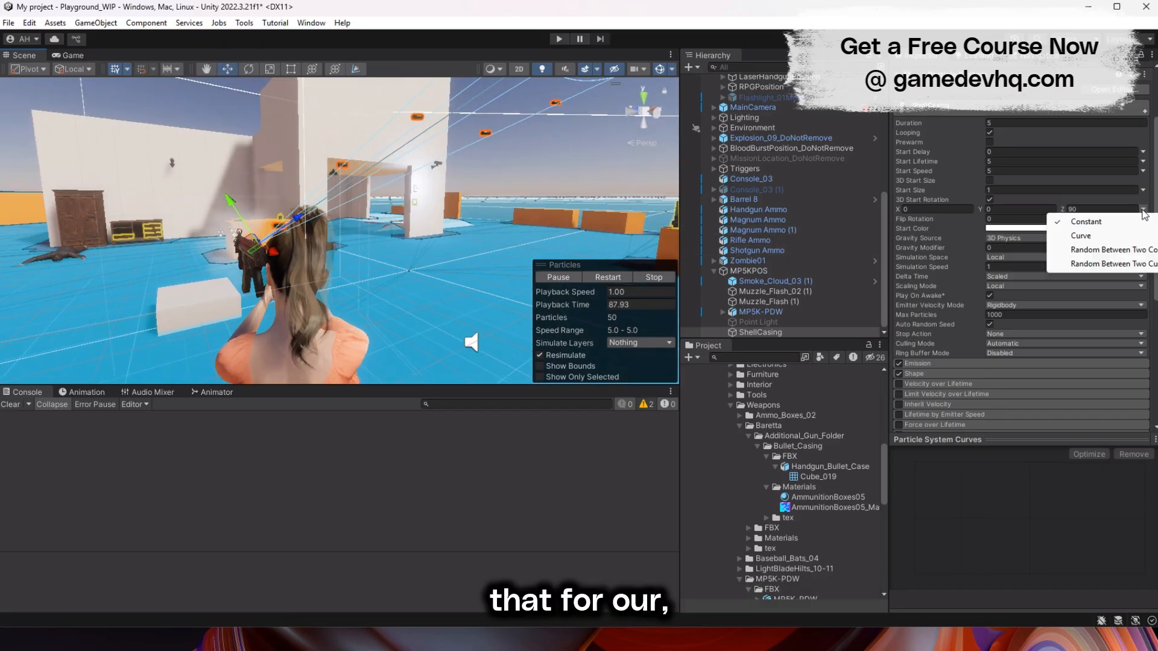
{"action": "left_click", "coordinate": [1142, 251]}
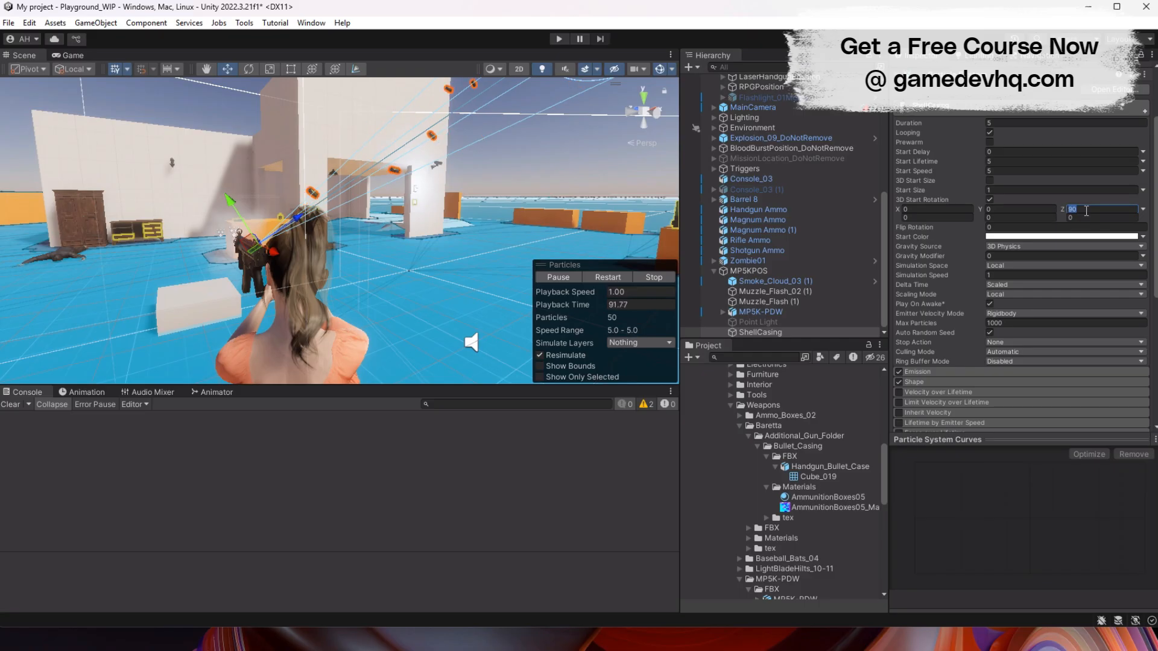
- Set the ShellCasing particles' X start rotation between 85 and 95, simulation space to World, gravity modifier to 1.16 and start size to 0.7
{"action": "type", "text": "95"}
{"action": "left_click_drag", "start_coordinate": [404, 158], "coordinate": [523, 347], "text": "alt"}
{"action": "left_click", "coordinate": [570, 277]}
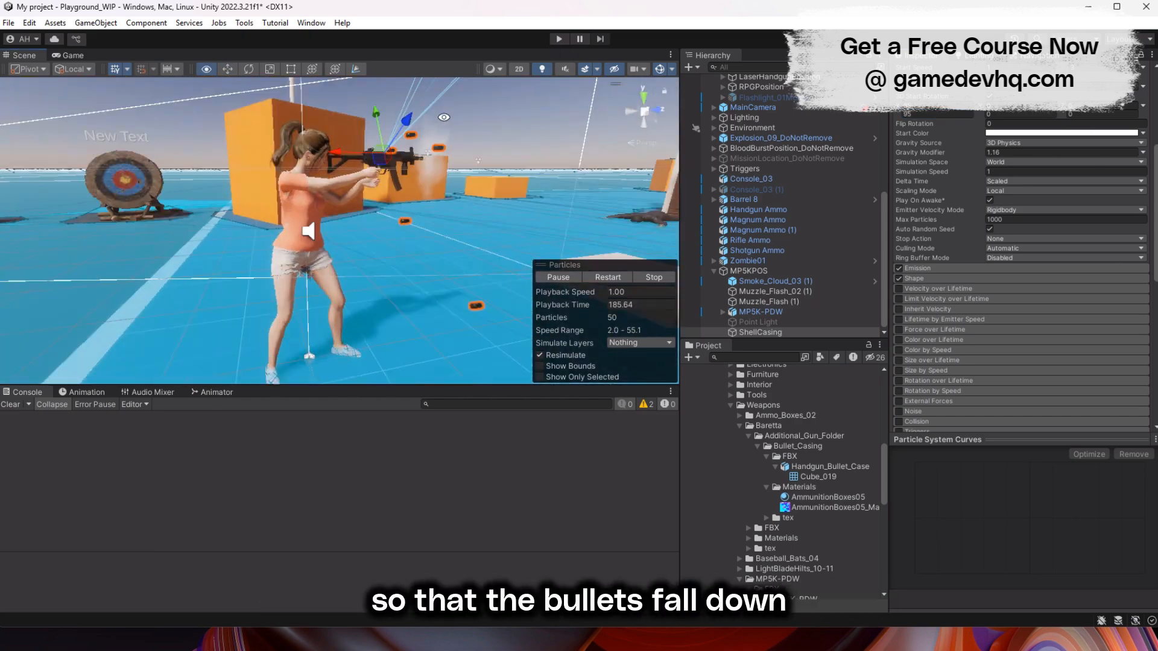
{"action": "scroll", "coordinate": [950, 170], "scroll_direction": "up", "scroll_amount": 3}
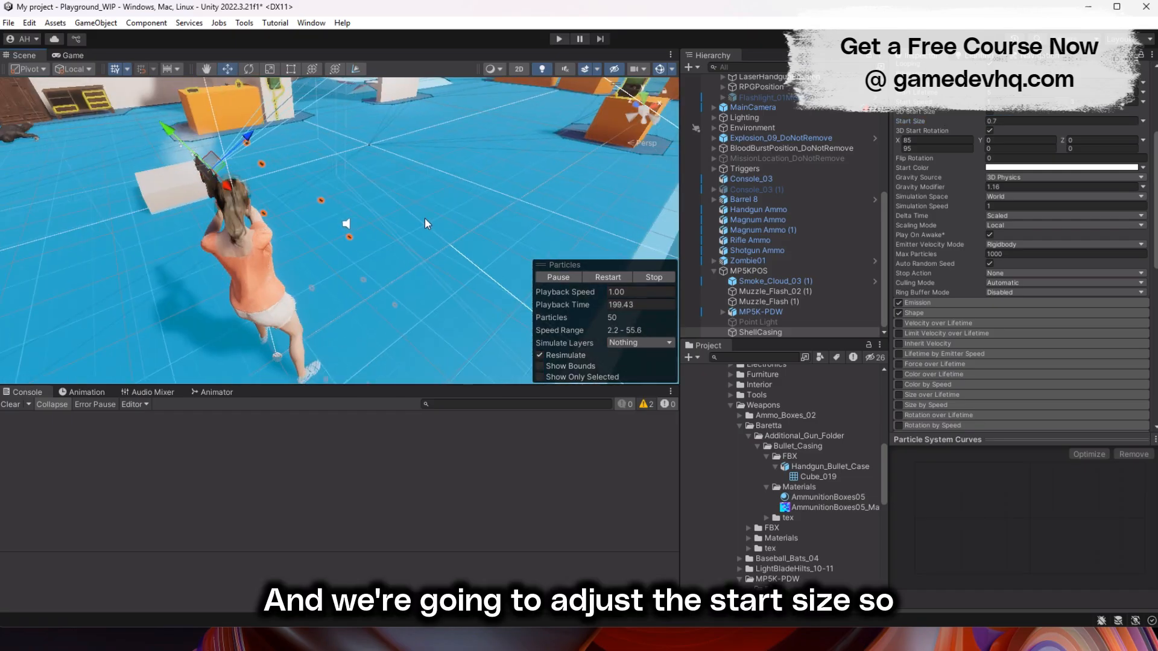
- Enable Collision for the ShellCasing particles with type World and set Bounce to 0.3
{"action": "scroll", "coordinate": [914, 318], "scroll_direction": "down", "scroll_amount": 10}
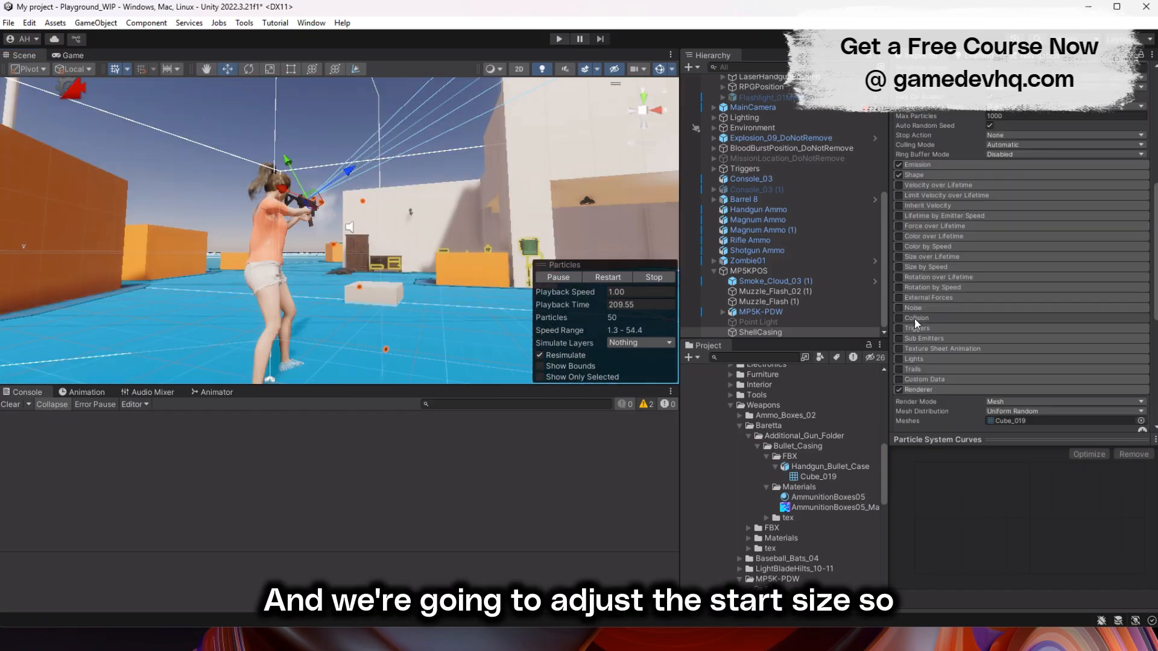
{"action": "left_click", "coordinate": [914, 319]}
{"action": "left_click", "coordinate": [1043, 327]}
{"action": "left_click", "coordinate": [1030, 357]}
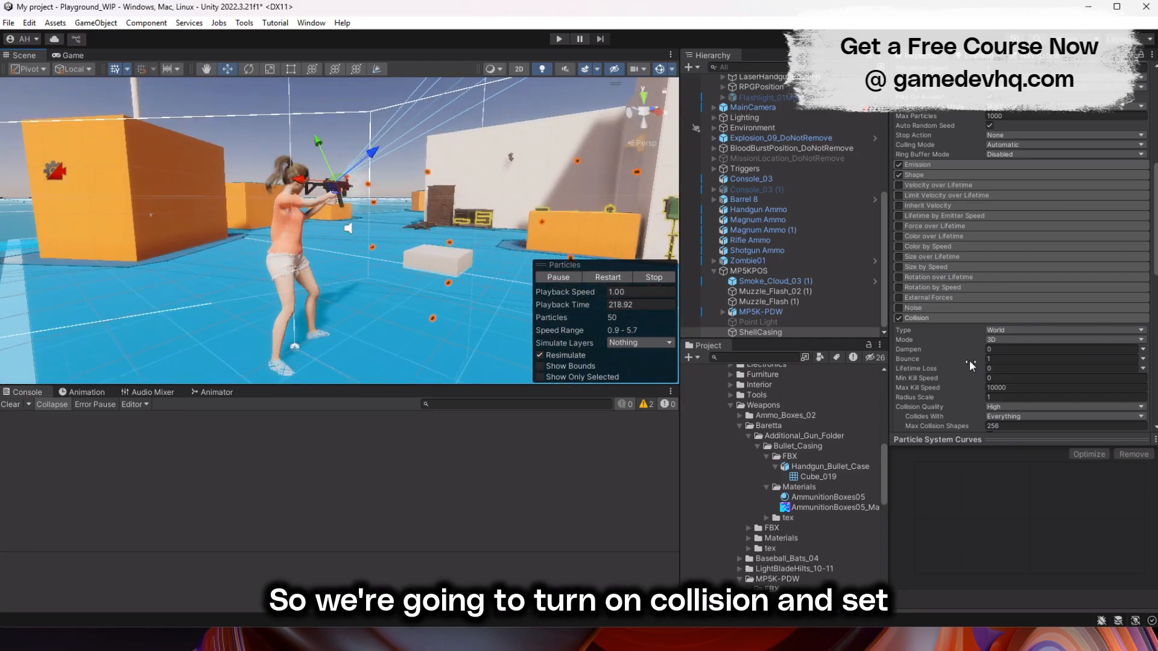
{"action": "left_click_drag", "start_coordinate": [968, 360], "coordinate": [938, 360]}
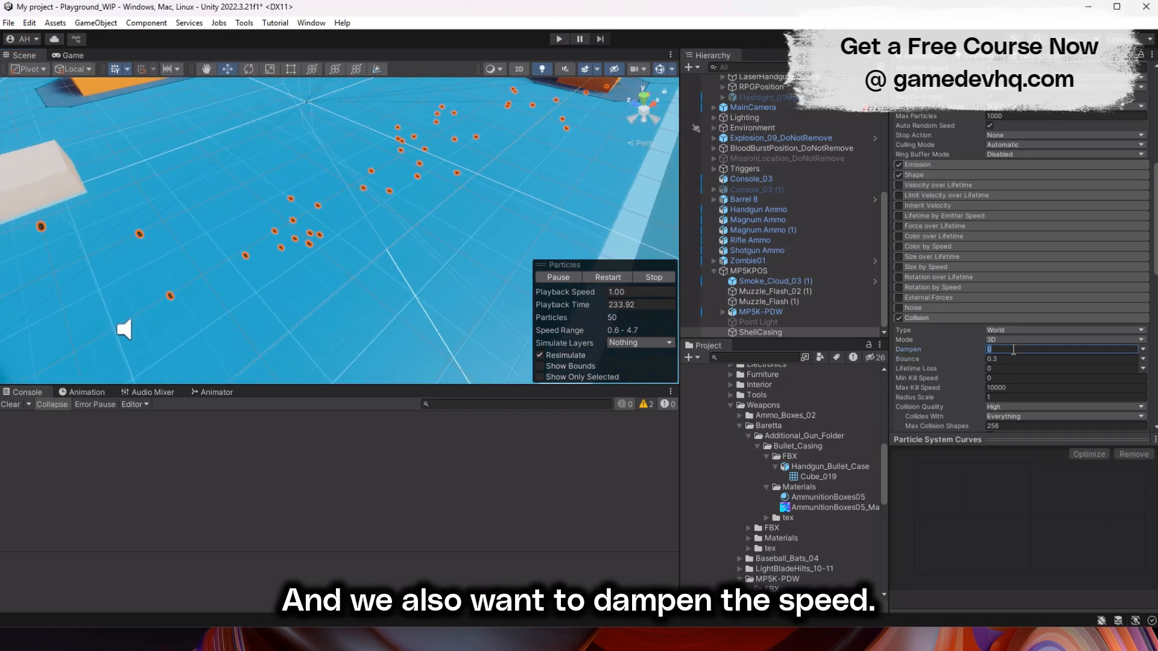
- Set the ShellCasing collision Dampen to 0.2
{"action": "type", "text": "0.5"}
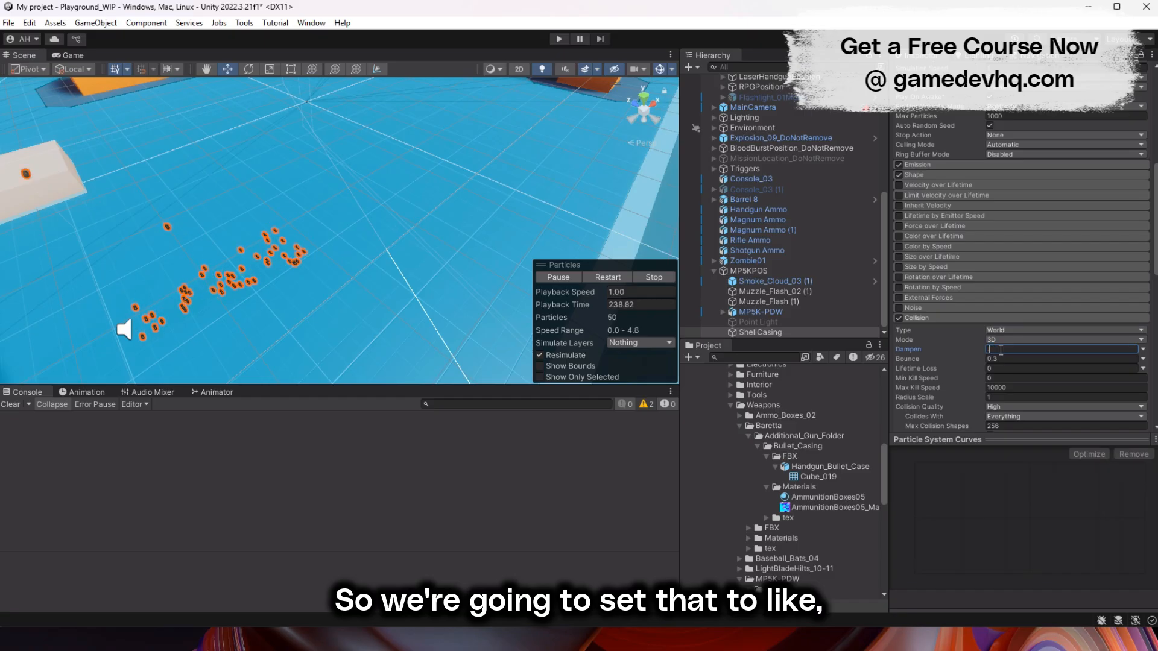
{"action": "type", "text": "0.7"}
{"action": "type", "text": "0.2"}
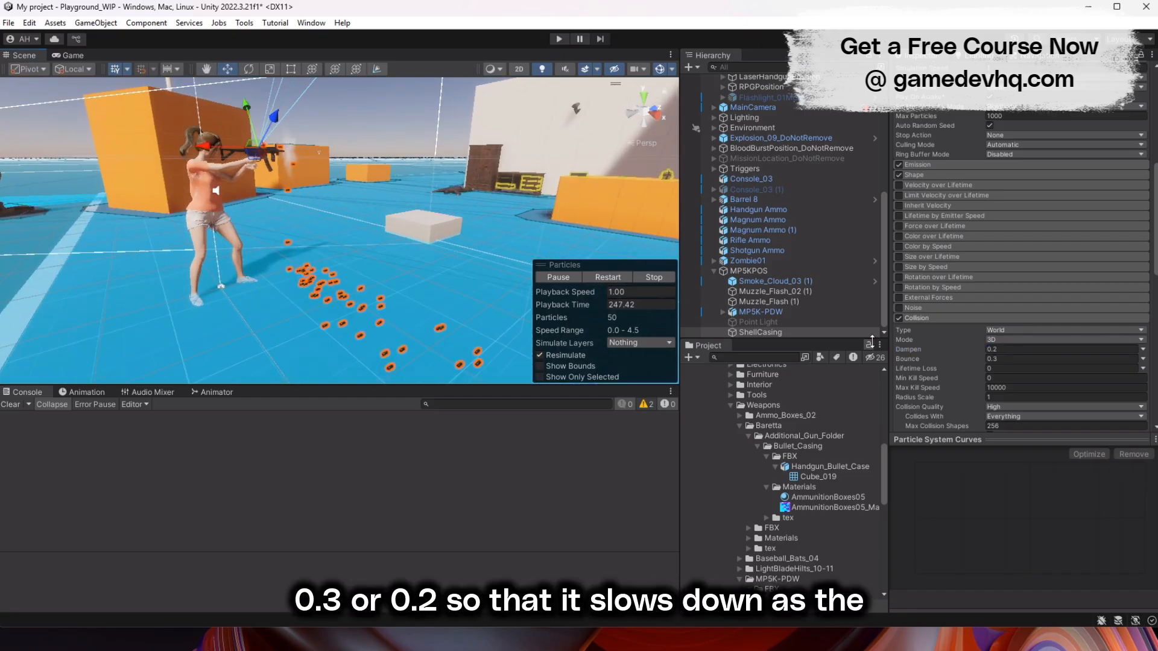
- Set the ShellCasing Start Lifetime to 3 and check the ejected casings in the scene
{"action": "scroll", "coordinate": [942, 280], "scroll_direction": "up", "scroll_amount": 10}
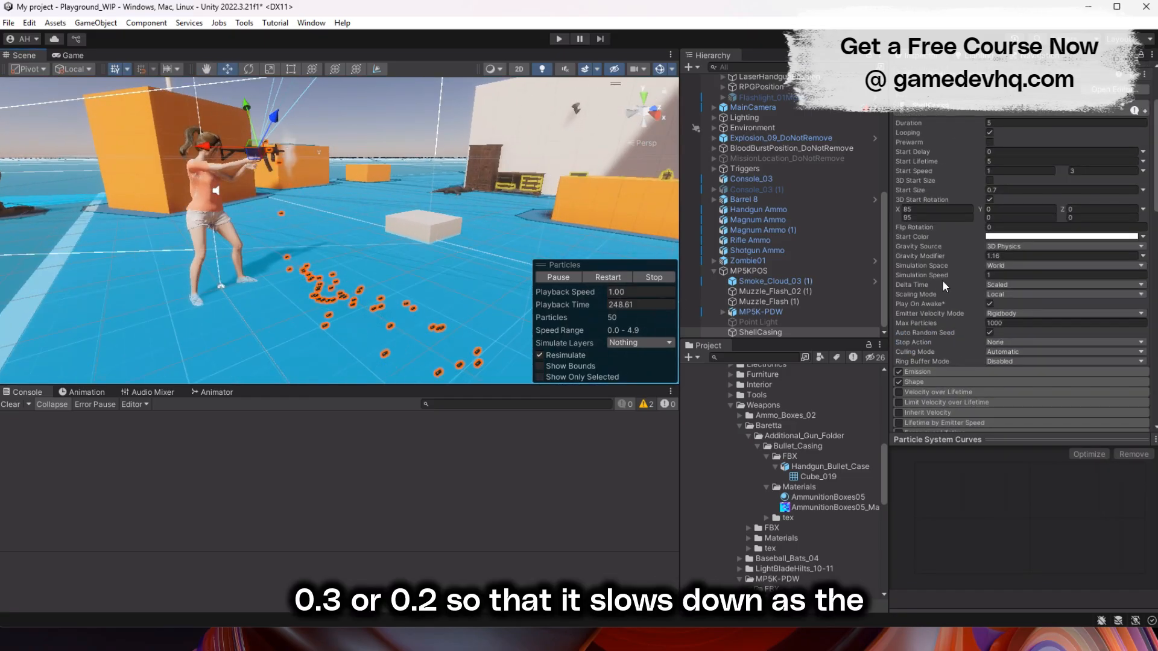
{"action": "left_click", "coordinate": [1060, 161]}
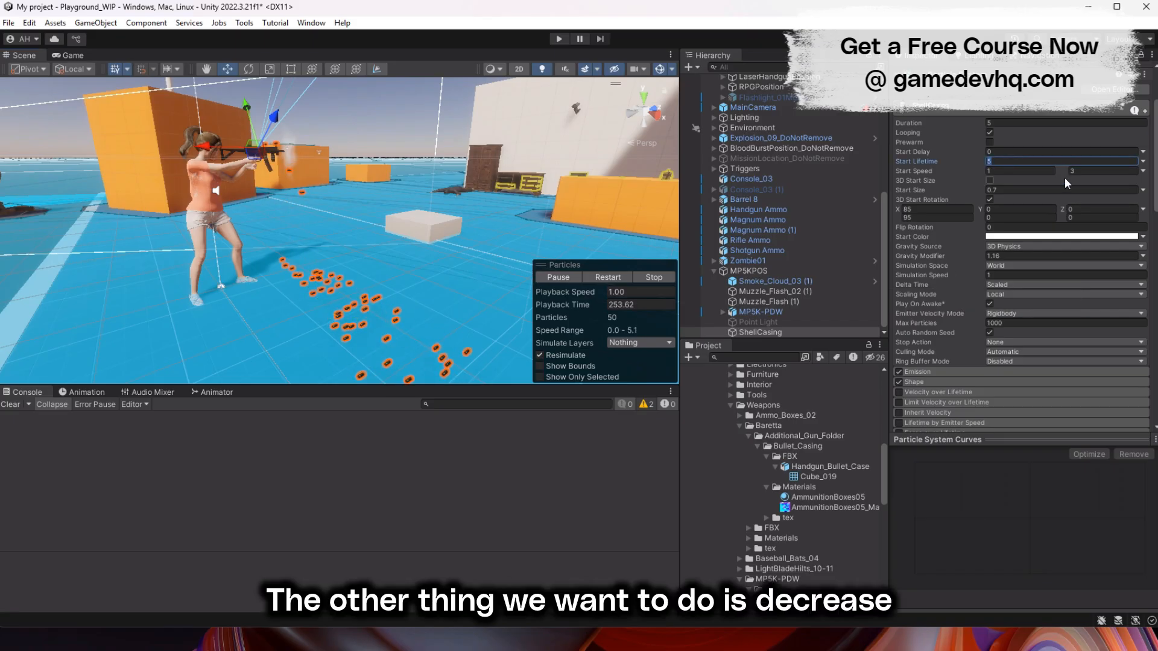
{"action": "left_click", "coordinate": [397, 148]}
{"action": "left_click_drag", "start_coordinate": [396, 148], "coordinate": [402, 260], "text": "alt"}
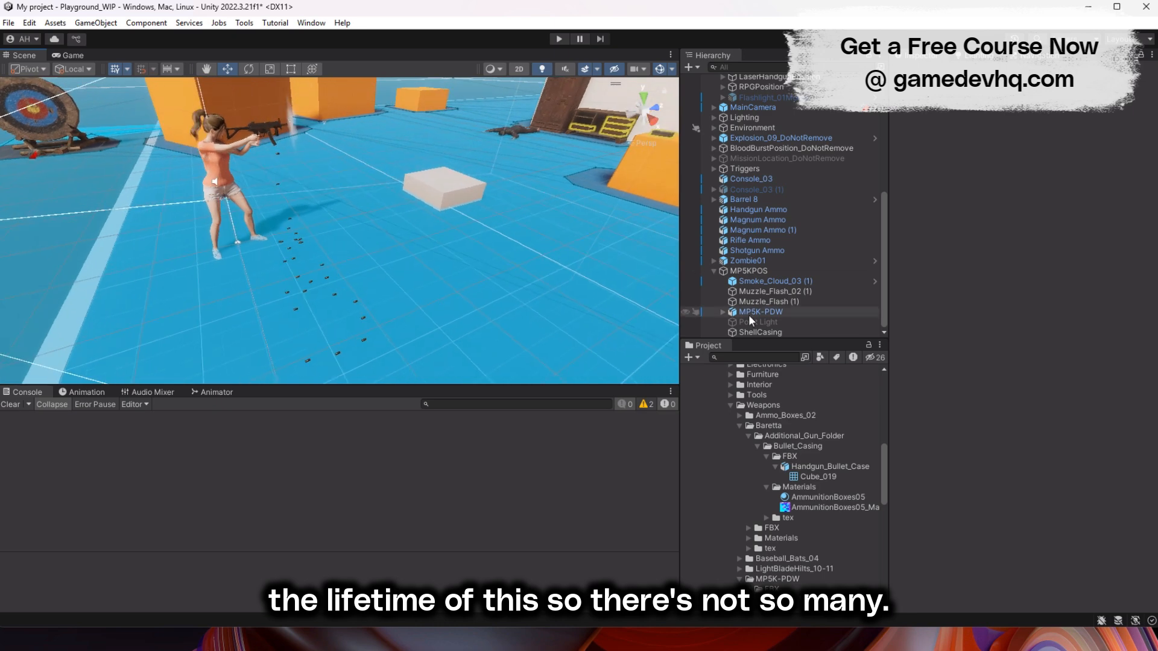
{"action": "left_click", "coordinate": [760, 332]}
- Enable Rotation over Lifetime for the ShellCasing particles and view the casings falling beside the character
{"action": "left_click", "coordinate": [920, 161]}
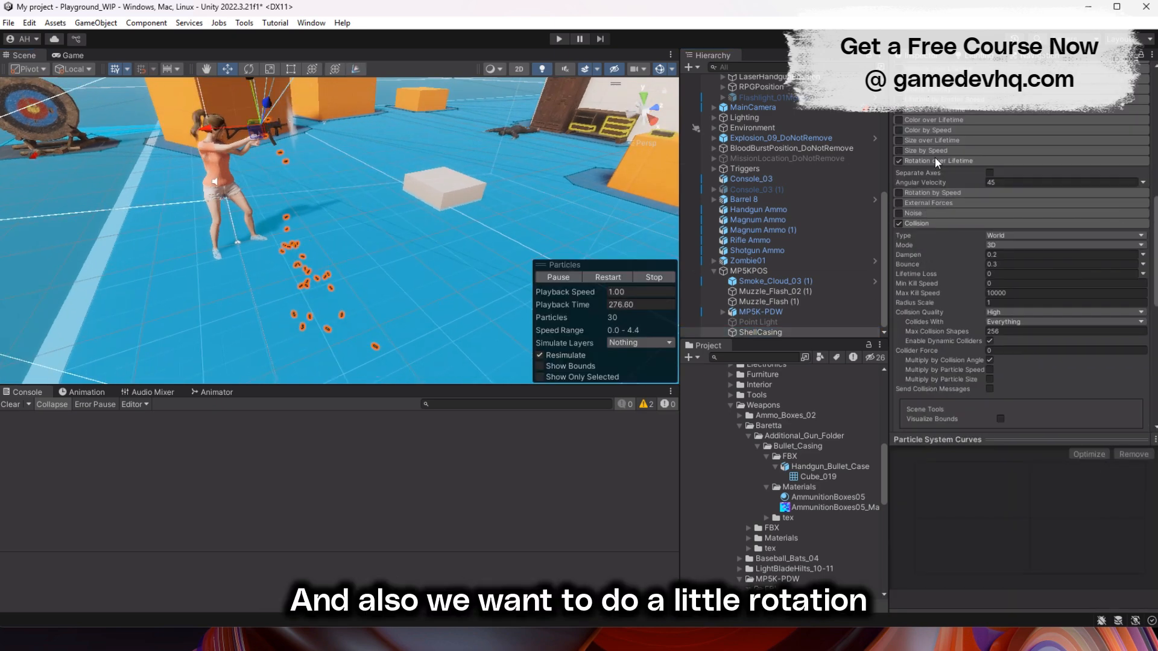
{"action": "left_click", "coordinate": [915, 161]}
{"action": "left_click_drag", "start_coordinate": [313, 301], "coordinate": [505, 218], "text": "alt"}
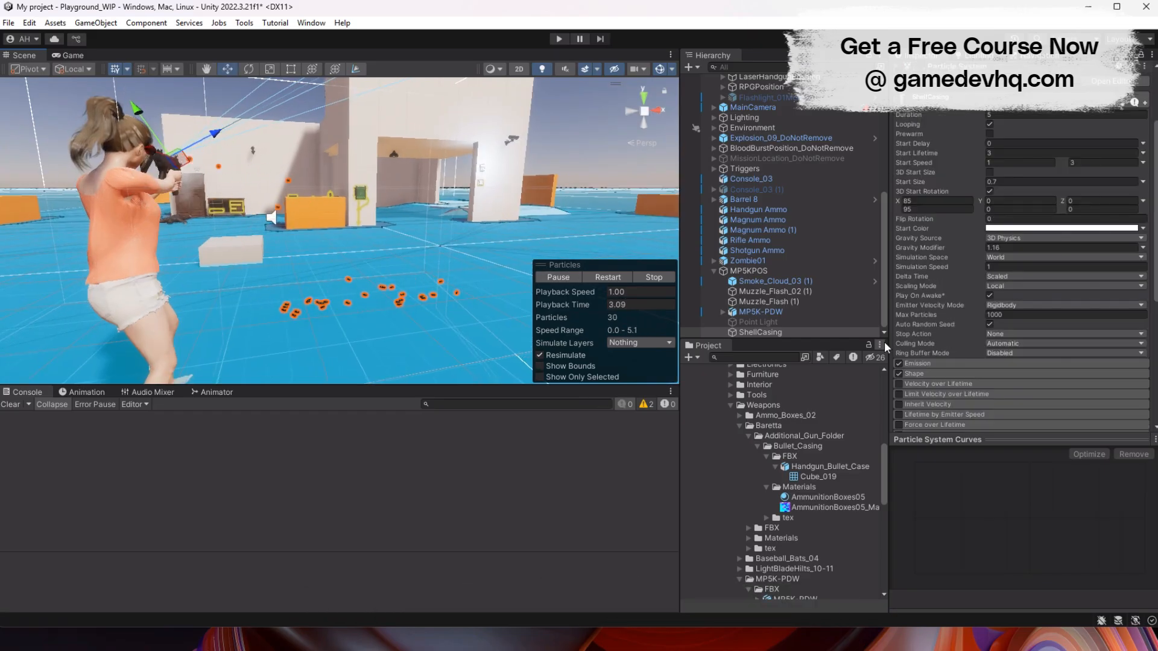
- Set the ShellCasing Rate over Time to 0, add an emission burst with Count 1, and replay the particle preview
{"action": "left_click", "coordinate": [914, 365]}
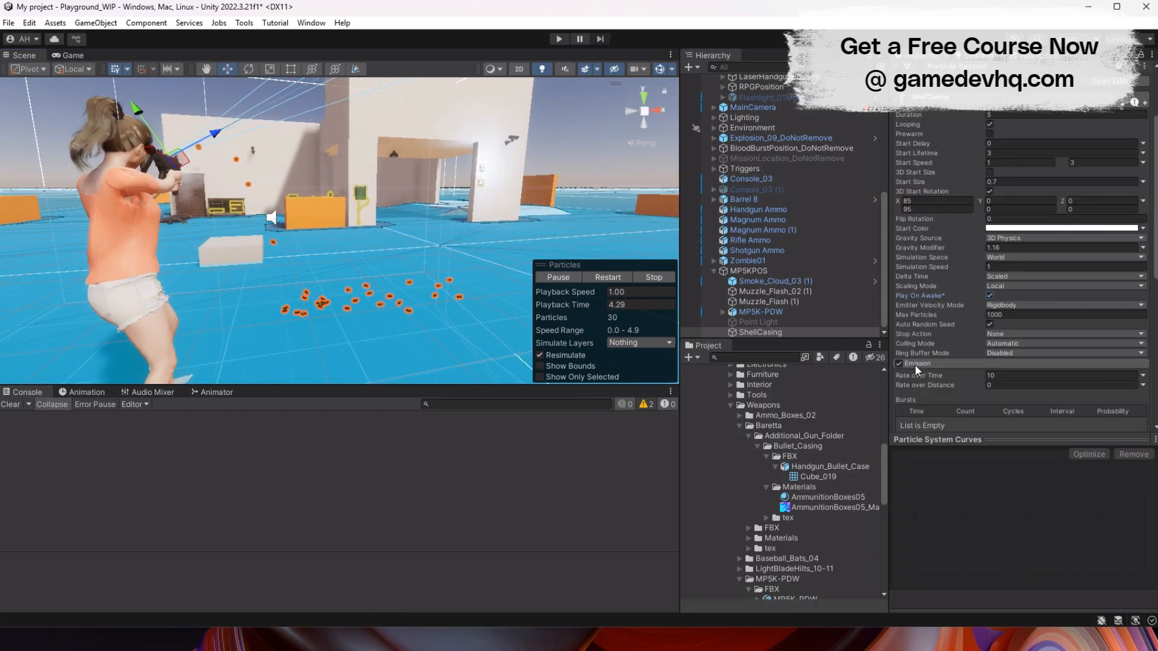
{"action": "scroll", "coordinate": [914, 364], "scroll_direction": "down", "scroll_amount": 3}
{"action": "left_click", "coordinate": [1114, 334]}
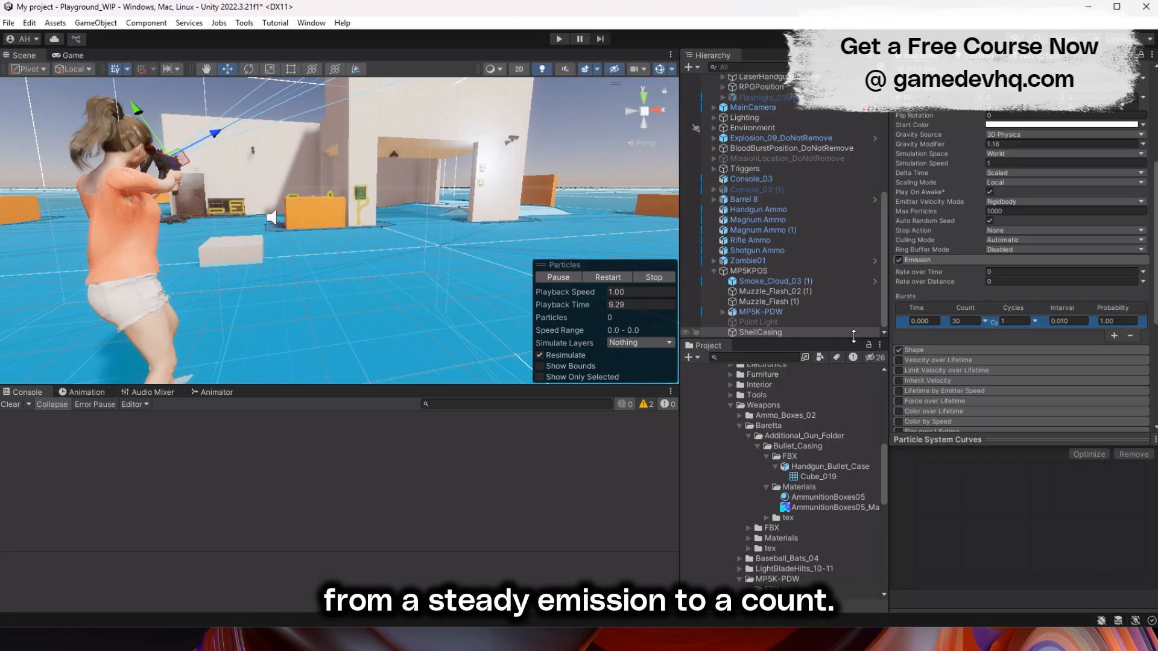
{"action": "left_click", "coordinate": [617, 277]}
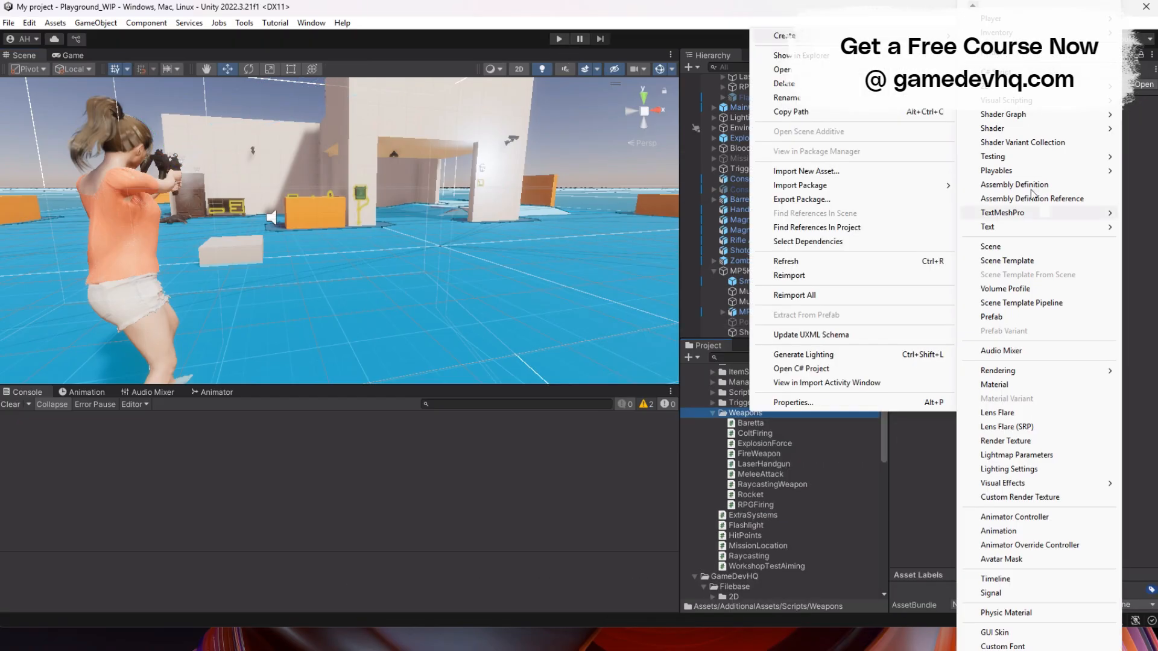
- Create a C# script named MP5KAttack in the Weapons scripts folder
{"action": "left_click", "coordinate": [1117, 241]}
{"action": "type", "text": "M"}
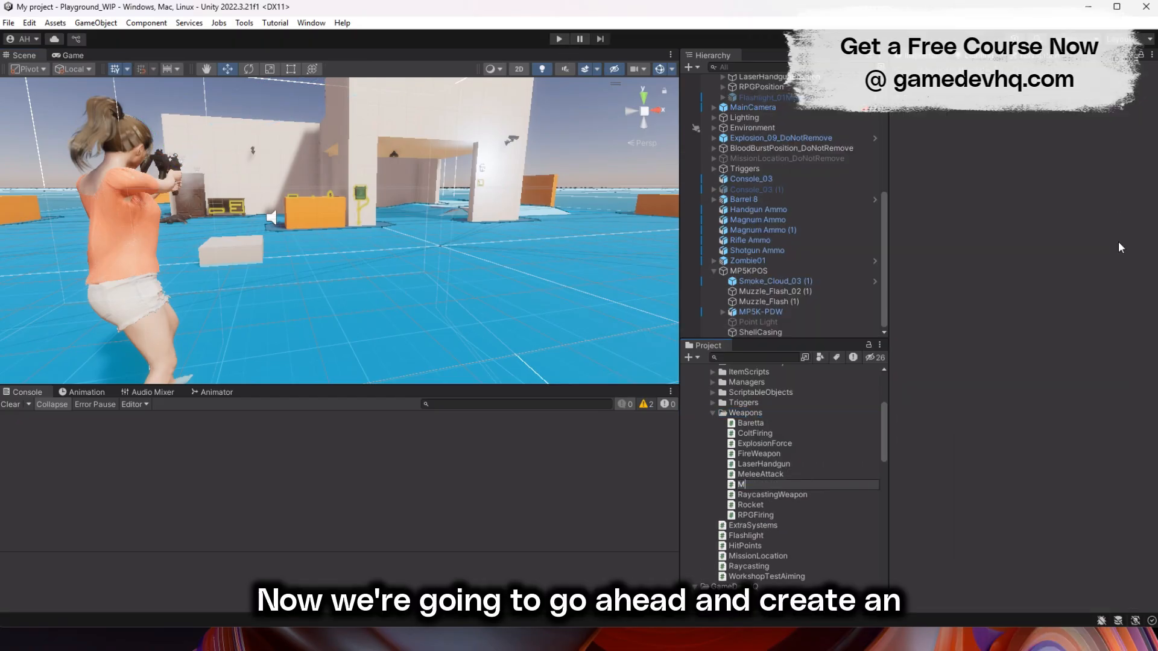
{"action": "type", "text": "P5KAttack"}
{"action": "key", "text": "Return"}
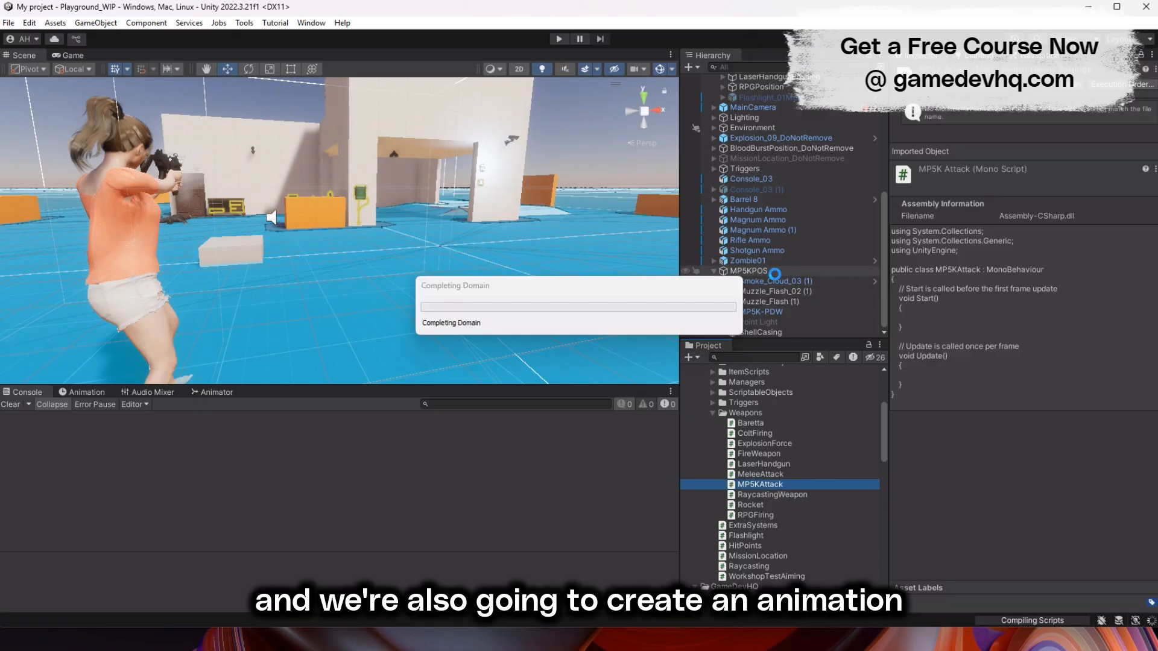
- Attach the MP5KAttack script to MP5KPOS and open it for editing in Visual Studio
{"action": "left_click", "coordinate": [774, 271]}
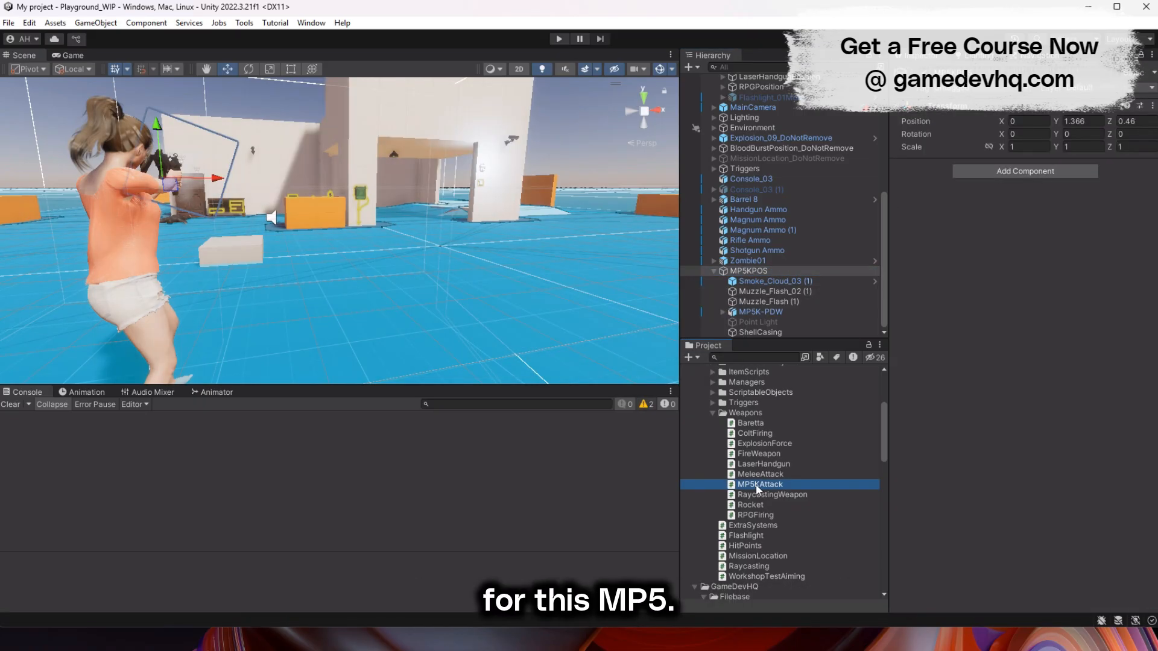
{"action": "left_click_drag", "start_coordinate": [757, 488], "coordinate": [1028, 478]}
{"action": "left_click", "coordinate": [1149, 176]}
{"action": "left_click", "coordinate": [1134, 324]}
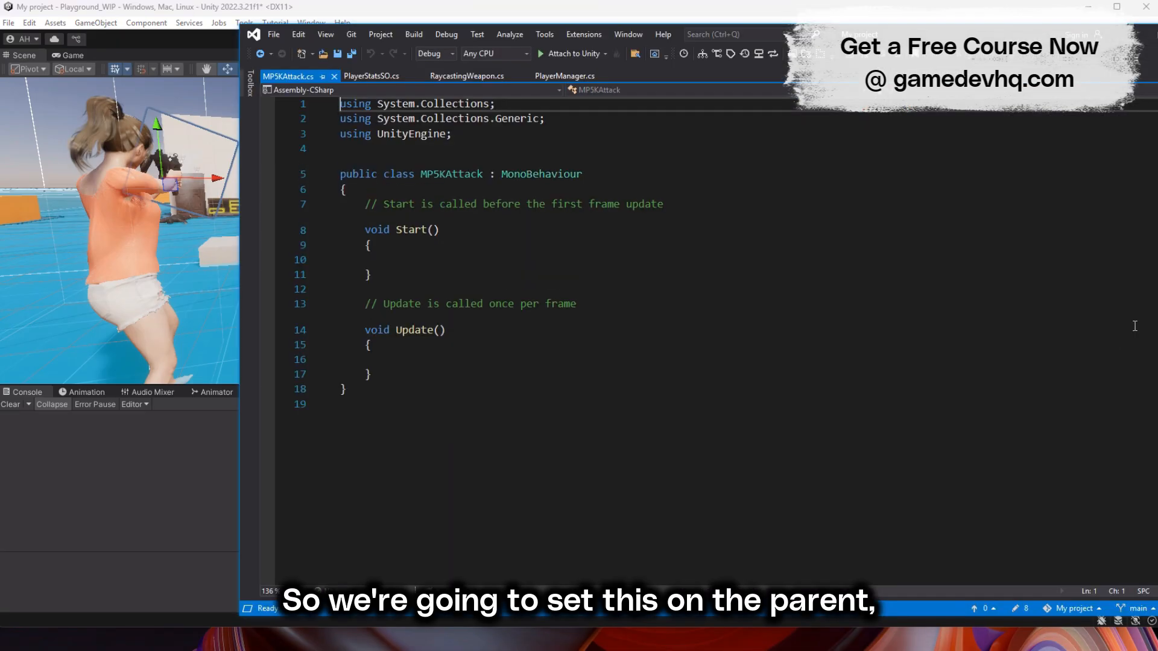
- Return to Unity and create an animation clip named FireMP5 in the Animations/Guns folder
{"action": "left_click", "coordinate": [206, 3]}
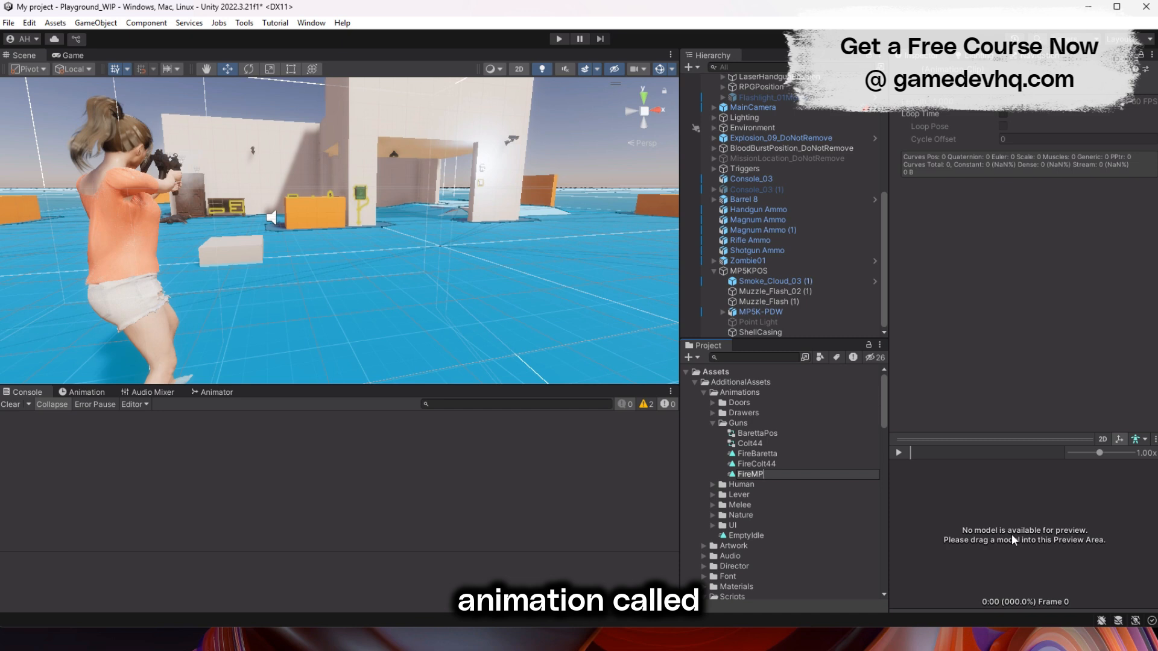
{"action": "type", "text": "5"}
{"action": "key", "text": "Return"}
- Assign the FireMP5 clip to MP5KPOS and open its Animator graph
{"action": "left_click_drag", "start_coordinate": [742, 279], "coordinate": [742, 275]}
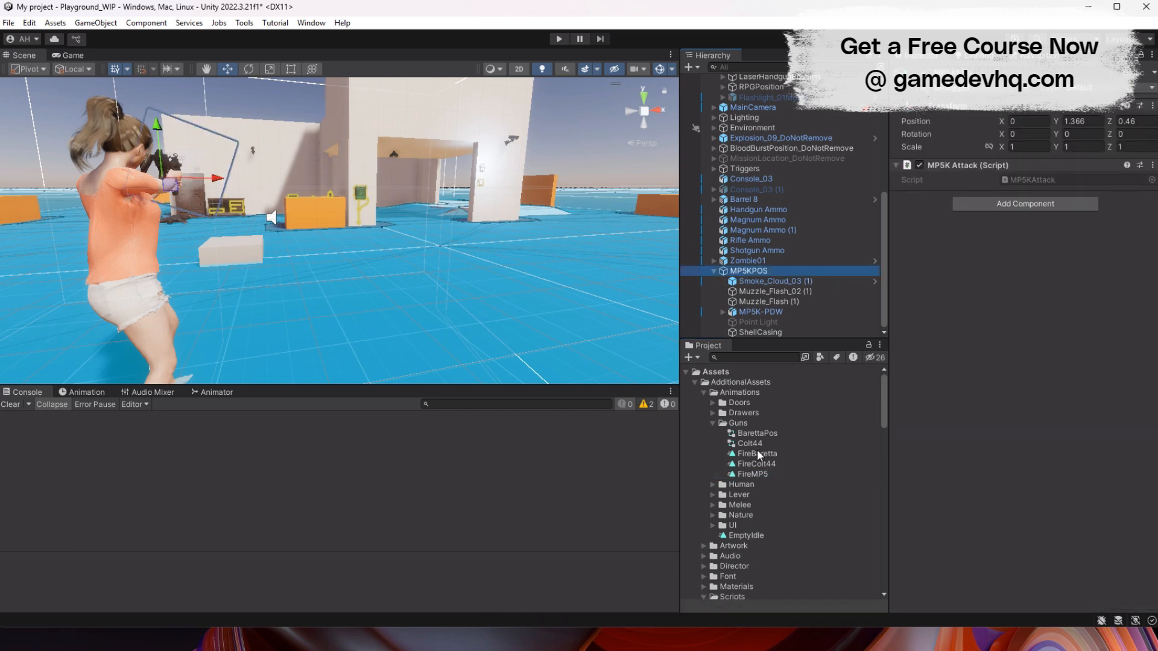
{"action": "left_click", "coordinate": [217, 392]}
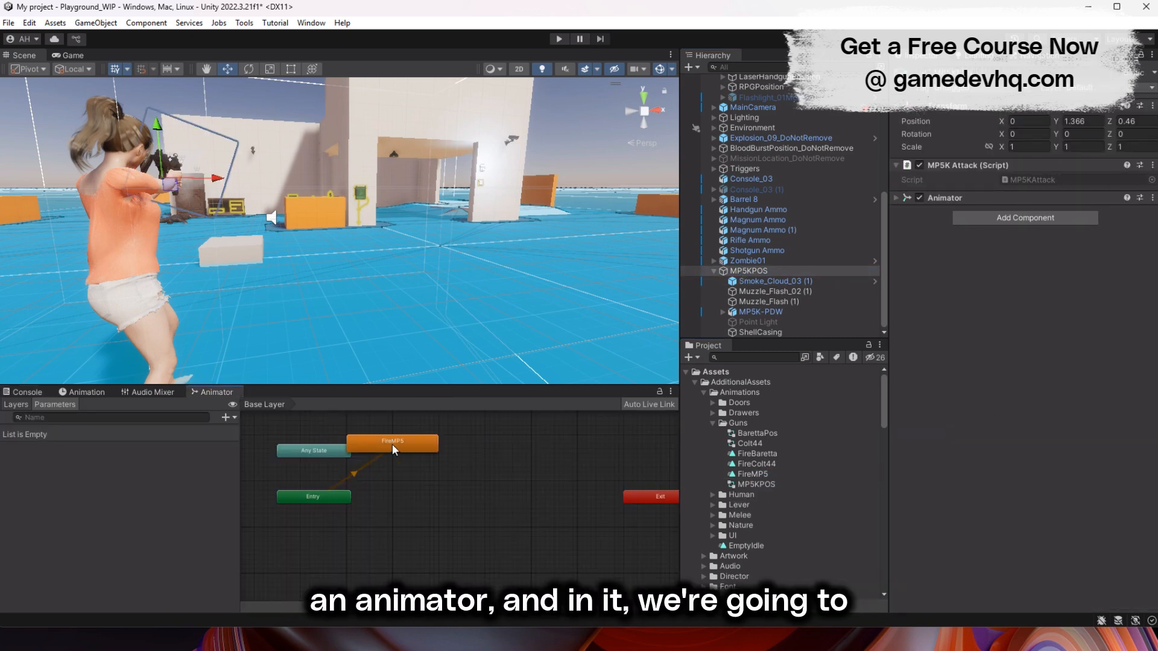
- Add the EmptyIdle state as the default state beside Entry and place the FireMP5 state above it
{"action": "left_click", "coordinate": [471, 499]}
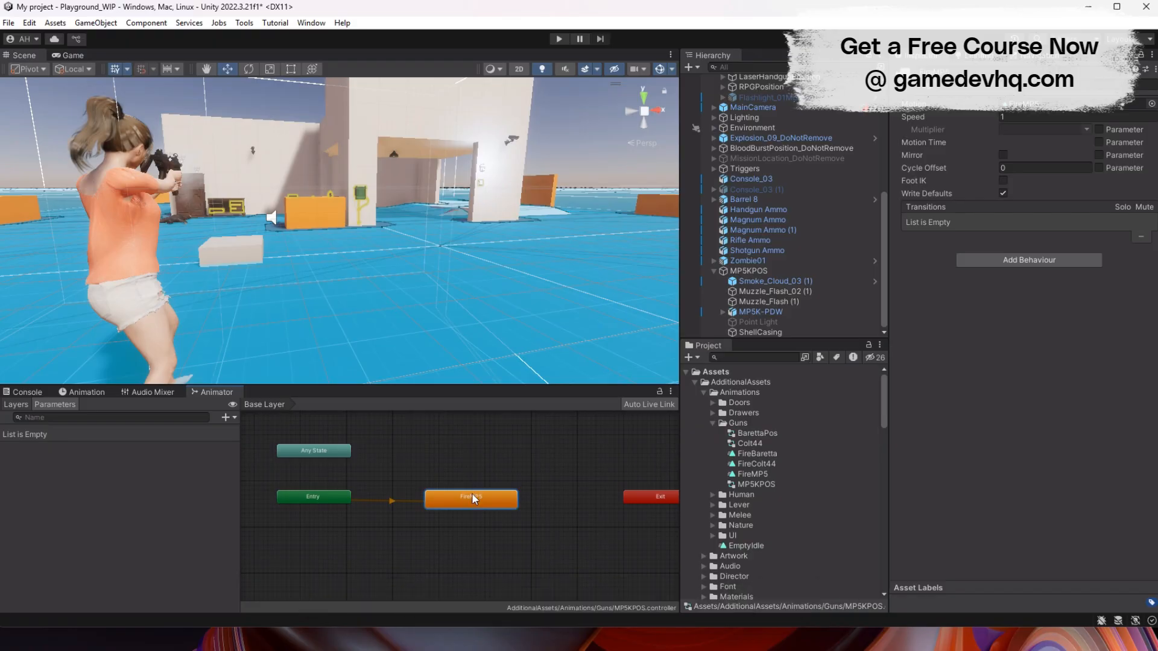
{"action": "right_click", "coordinate": [462, 520]}
{"action": "left_click", "coordinate": [512, 541]}
{"action": "left_click_drag", "start_coordinate": [474, 496], "coordinate": [480, 452]}
{"action": "left_click_drag", "start_coordinate": [461, 520], "coordinate": [458, 493]}
- Create transitions from Any State to FireMP5 and from FireMP5 to EmptyIdle, and align the two states
{"action": "left_click", "coordinate": [292, 450]}
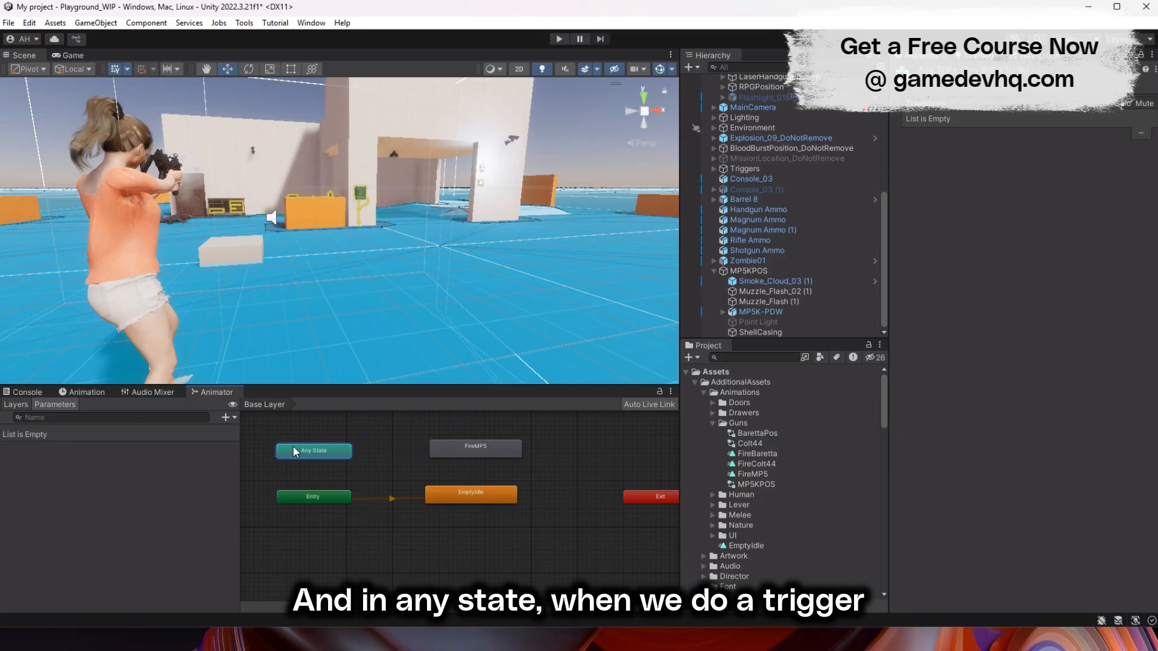
{"action": "right_click", "coordinate": [294, 451]}
{"action": "left_click", "coordinate": [338, 459]}
{"action": "left_click", "coordinate": [467, 449]}
{"action": "right_click", "coordinate": [463, 450]}
{"action": "left_click", "coordinate": [491, 459]}
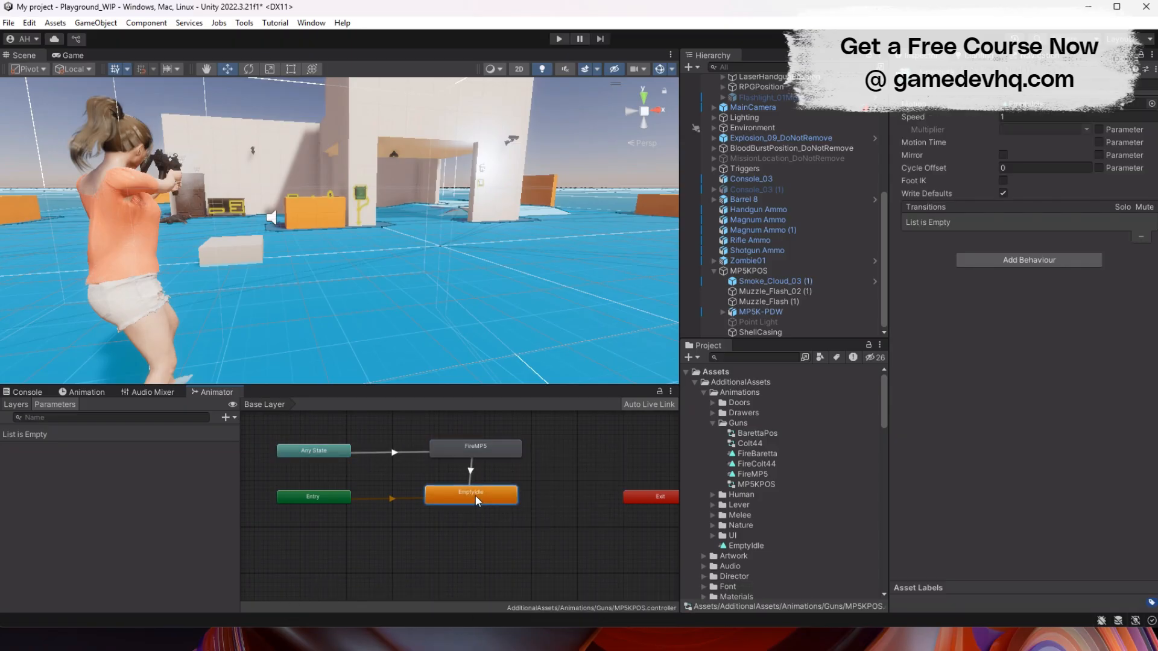
{"action": "left_click", "coordinate": [476, 498]}
{"action": "left_click_drag", "start_coordinate": [482, 451], "coordinate": [475, 445]}
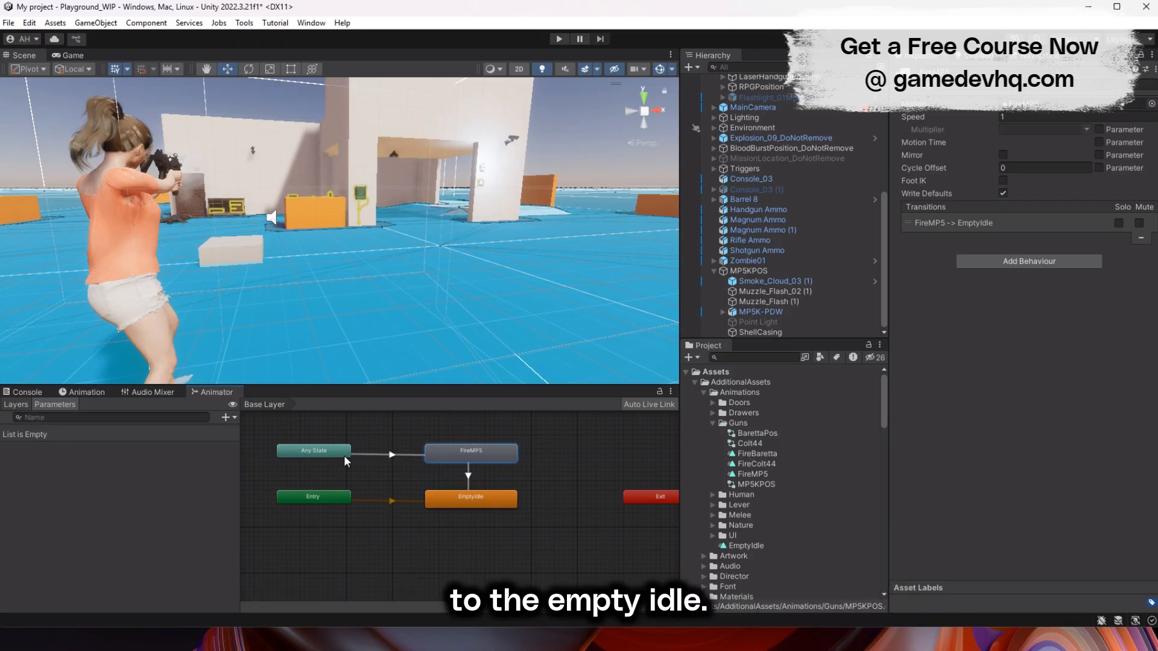
- Add a trigger parameter named Fire to the MP5KPOS animator controller
{"action": "left_click", "coordinate": [225, 417]}
{"action": "left_click", "coordinate": [247, 472]}
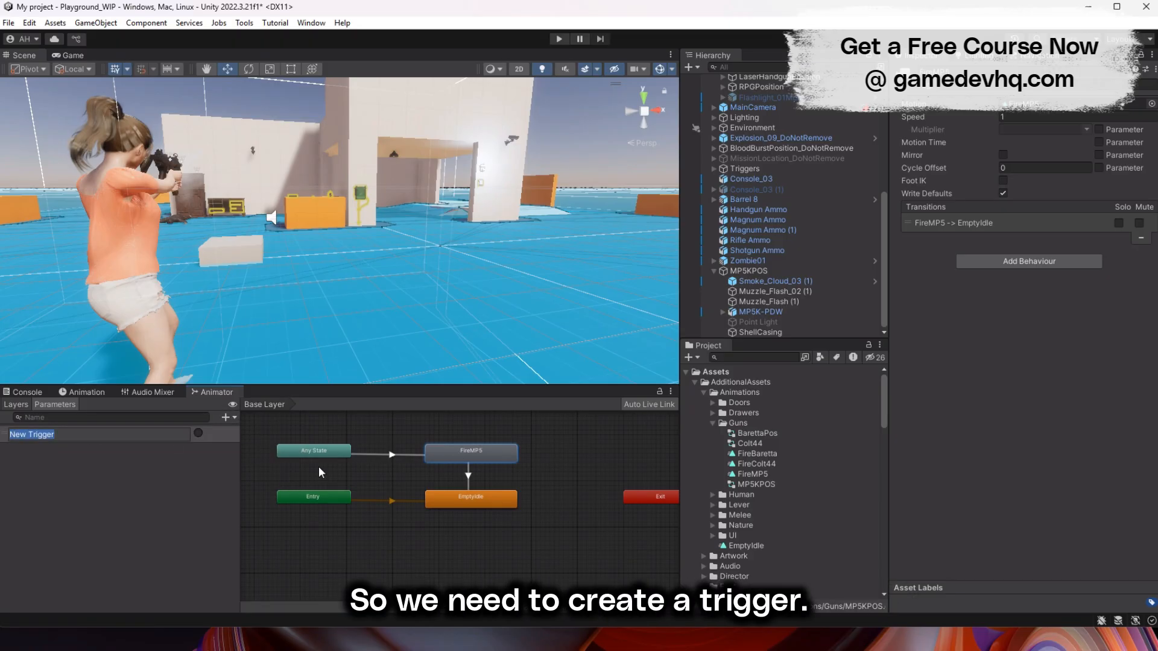
{"action": "type", "text": "Fire"}
{"action": "key", "text": "Return"}
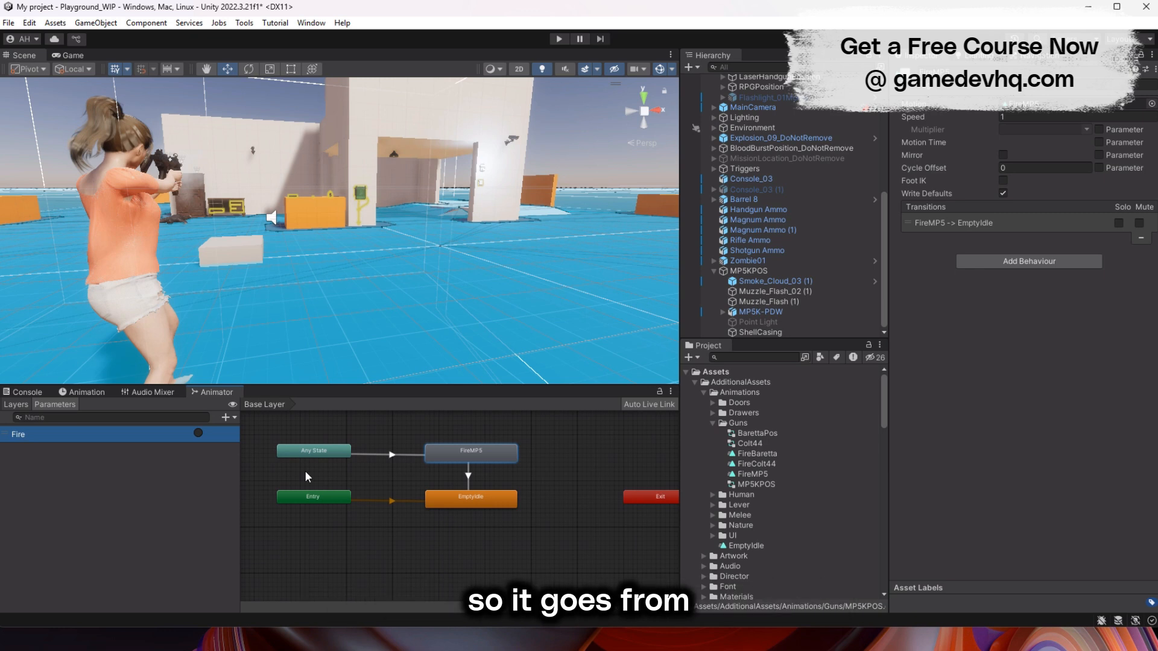
- Add the Fire condition to the Any State to FireMP5 transition and set its Transition Duration to 0
{"action": "left_click", "coordinate": [321, 450]}
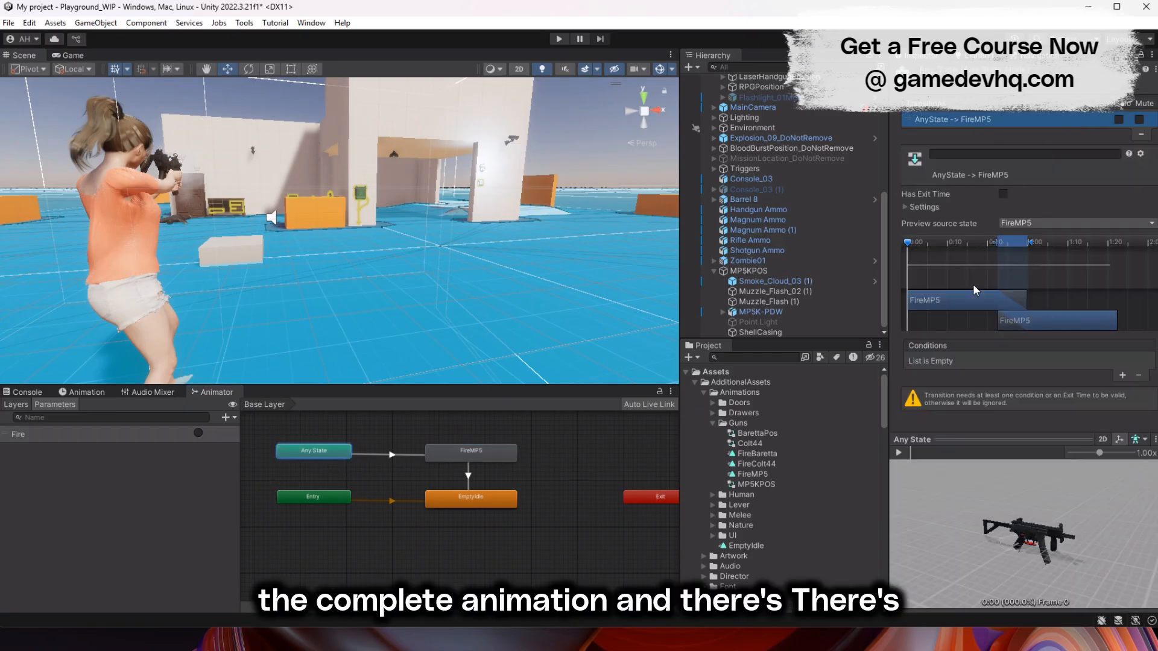
{"action": "left_click", "coordinate": [1122, 376]}
{"action": "left_click", "coordinate": [923, 207]}
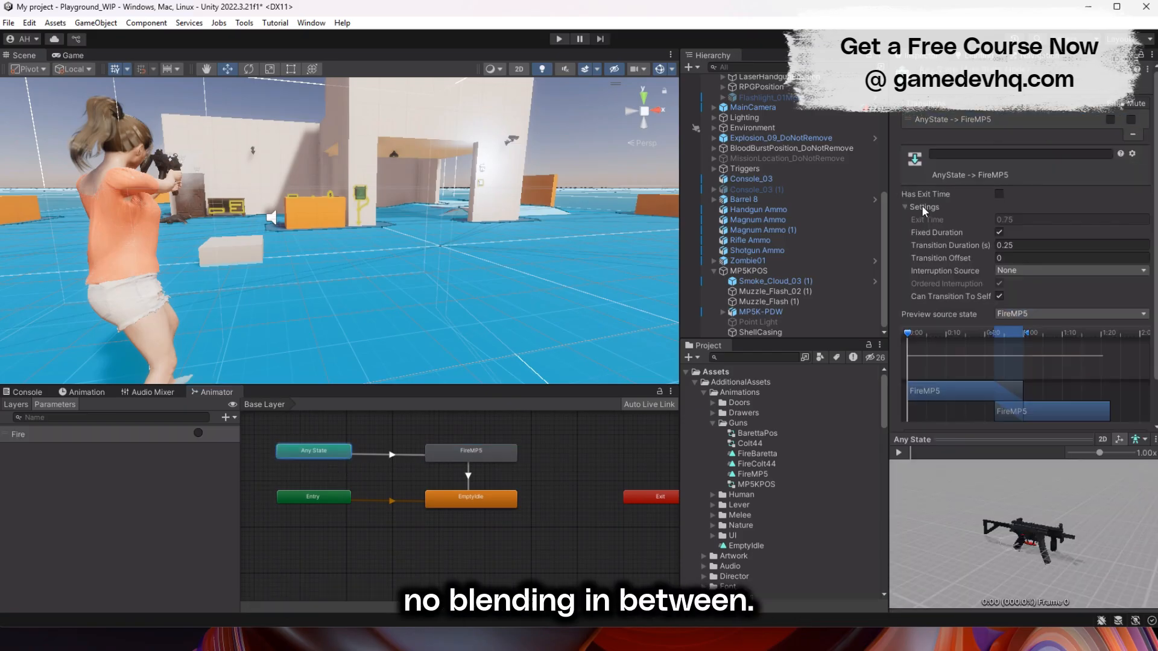
{"action": "left_click", "coordinate": [1030, 246]}
{"action": "type", "text": "0"}
- Set the Transition Duration of the FireMP5 to EmptyIdle transition to 0
{"action": "left_click", "coordinate": [471, 453]}
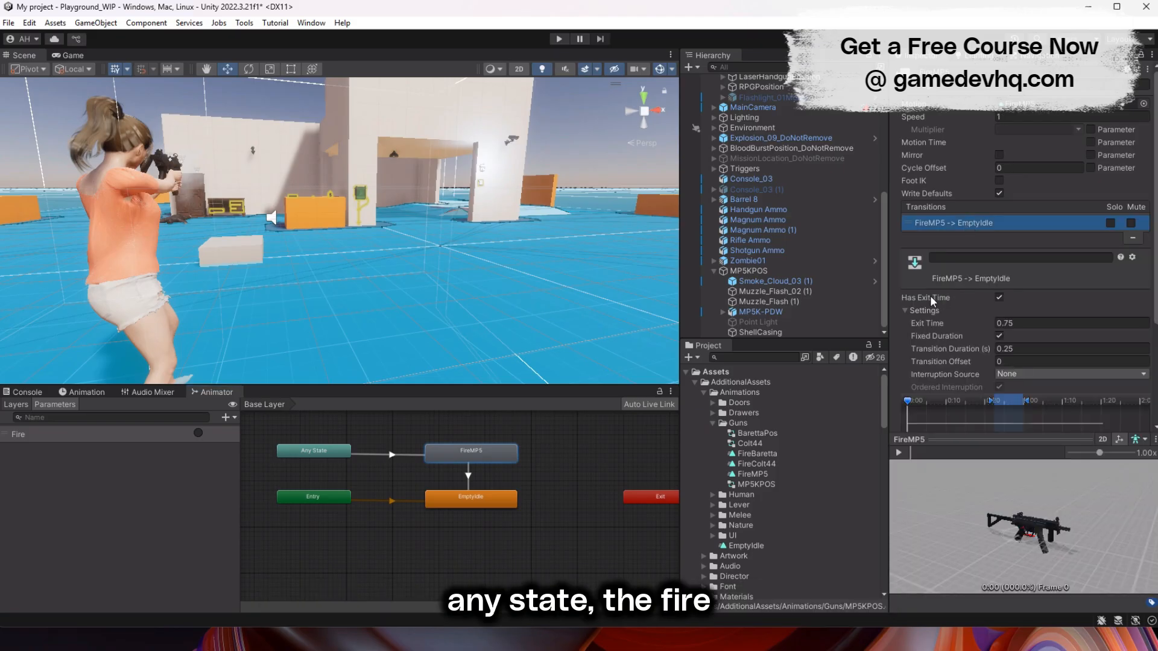
{"action": "type", "text": "0"}
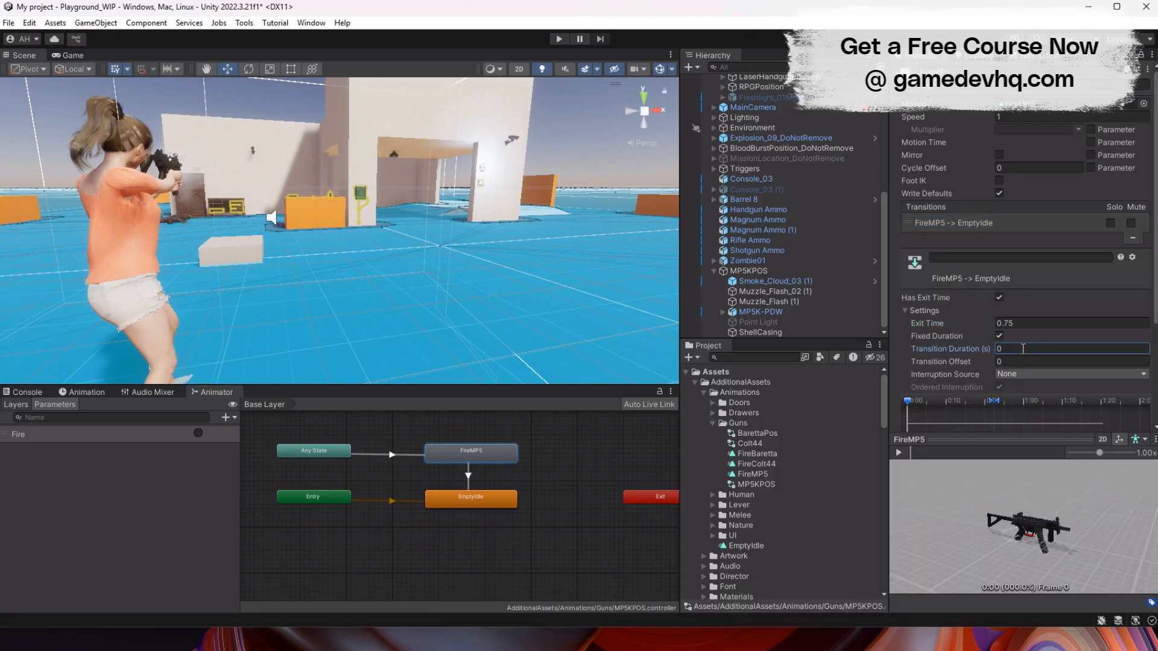
{"action": "left_click", "coordinate": [593, 458]}
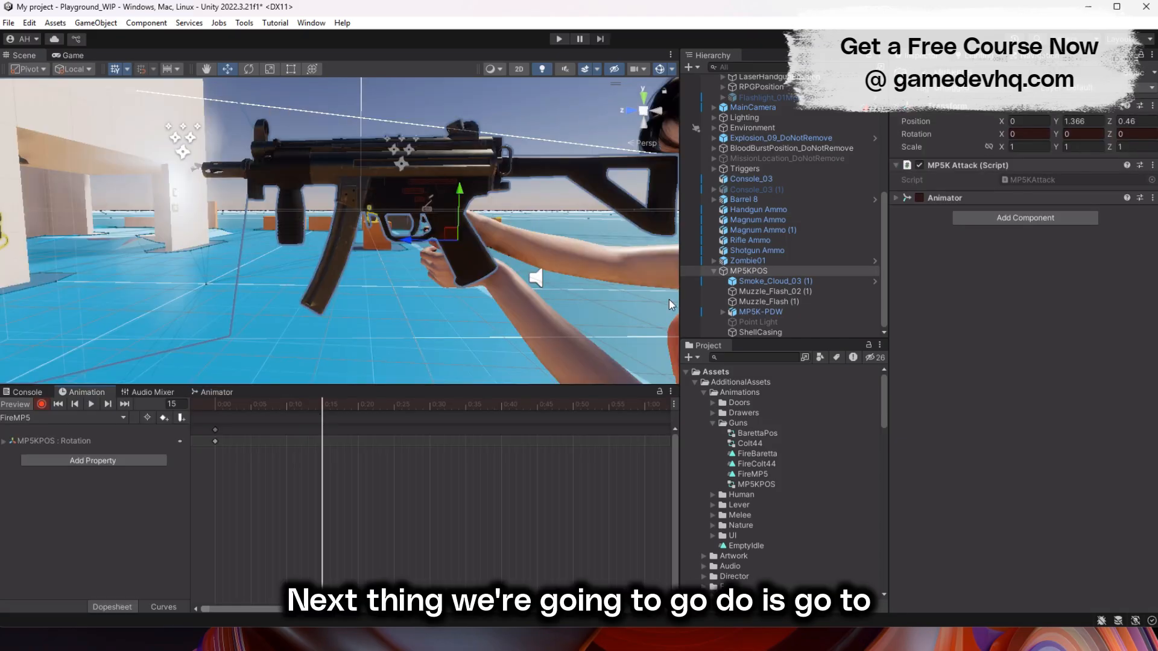
- At frame 2 of the FireMP5 animation, key MP5KPOS rotated on X so the muzzle tilts upward, and play the clip
{"action": "left_click", "coordinate": [229, 406]}
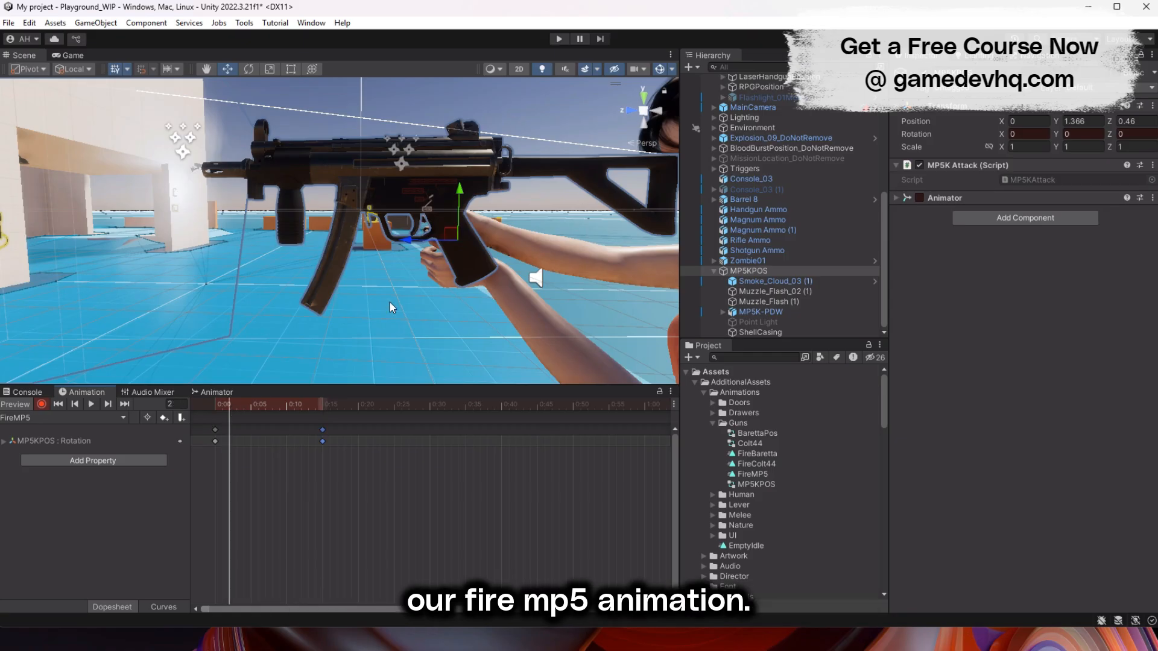
{"action": "left_click_drag", "start_coordinate": [490, 203], "coordinate": [496, 209]}
{"action": "left_click", "coordinate": [91, 405]}
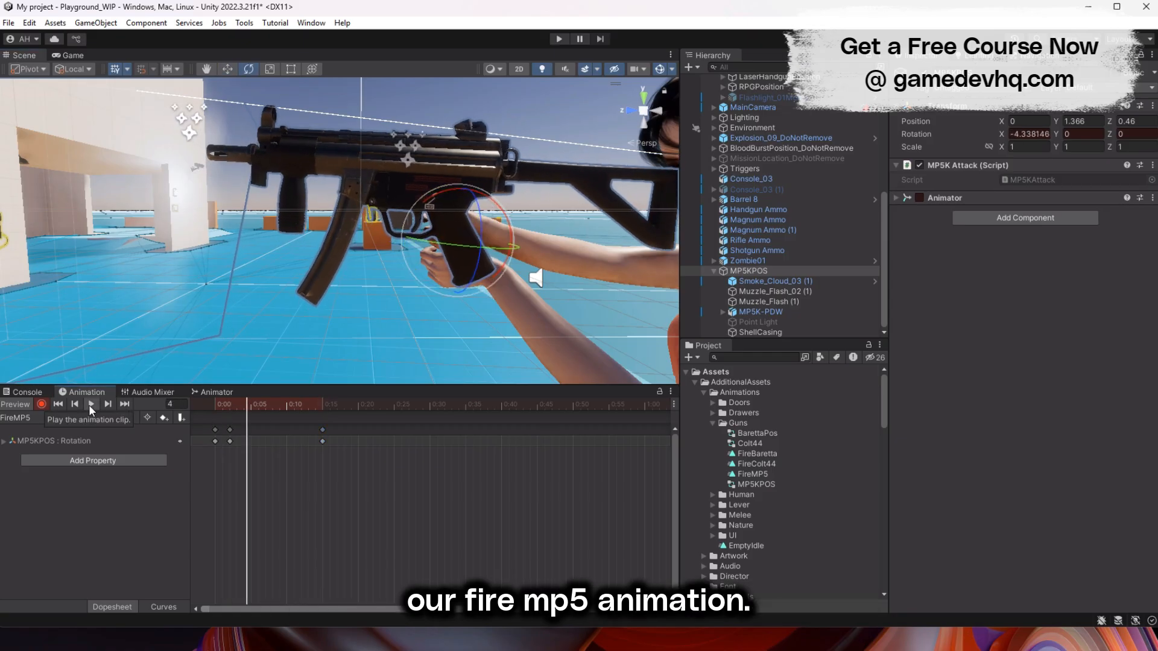
- Move the last FireMP5 rotation keyframe to frame 10, preview the clip, and add the Point Light's Is Active property to it
{"action": "left_click_drag", "start_coordinate": [323, 429], "coordinate": [287, 430]}
{"action": "left_click", "coordinate": [91, 405]}
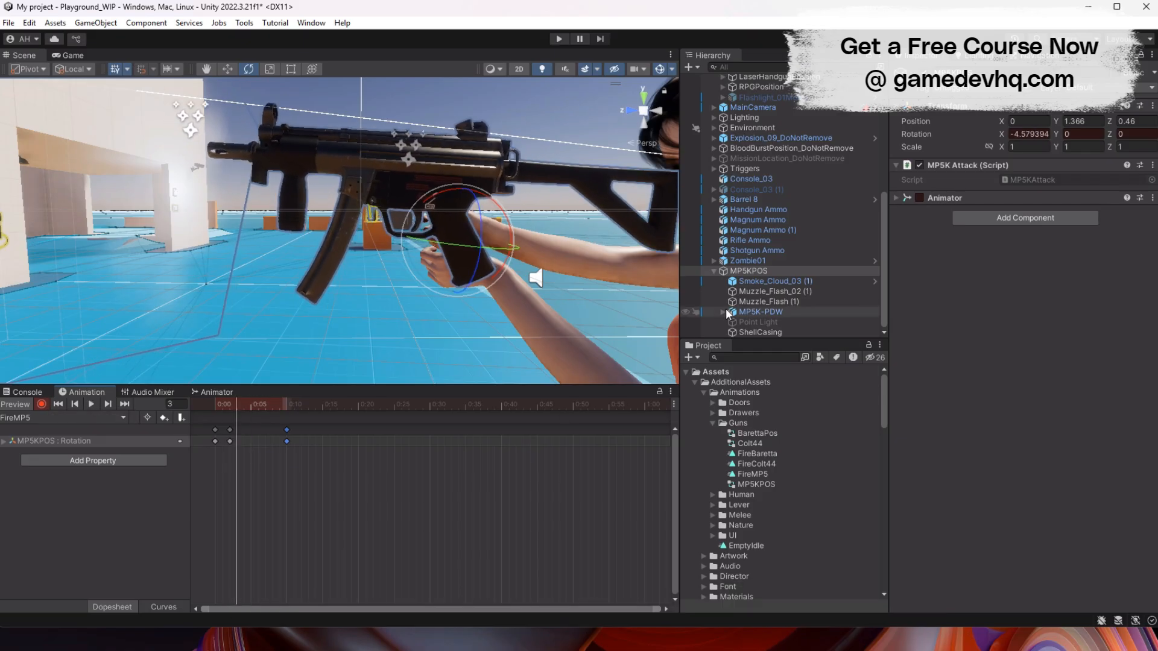
{"action": "left_click", "coordinate": [100, 463]}
{"action": "left_click", "coordinate": [447, 530]}
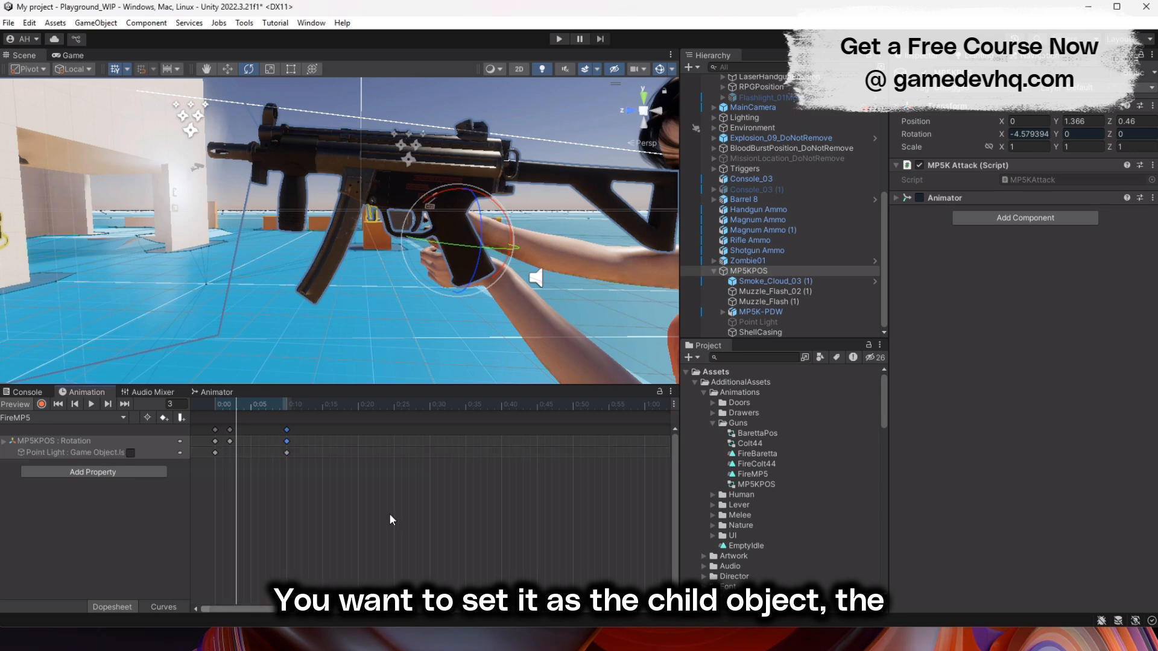
- Key the Point Light active at frame 1 and inactive at frame 5, and play the clip to preview the firing flash
{"action": "left_click", "coordinate": [223, 404]}
{"action": "left_click", "coordinate": [130, 453]}
{"action": "left_click_drag", "start_coordinate": [224, 405], "coordinate": [252, 404]}
{"action": "left_click", "coordinate": [130, 453]}
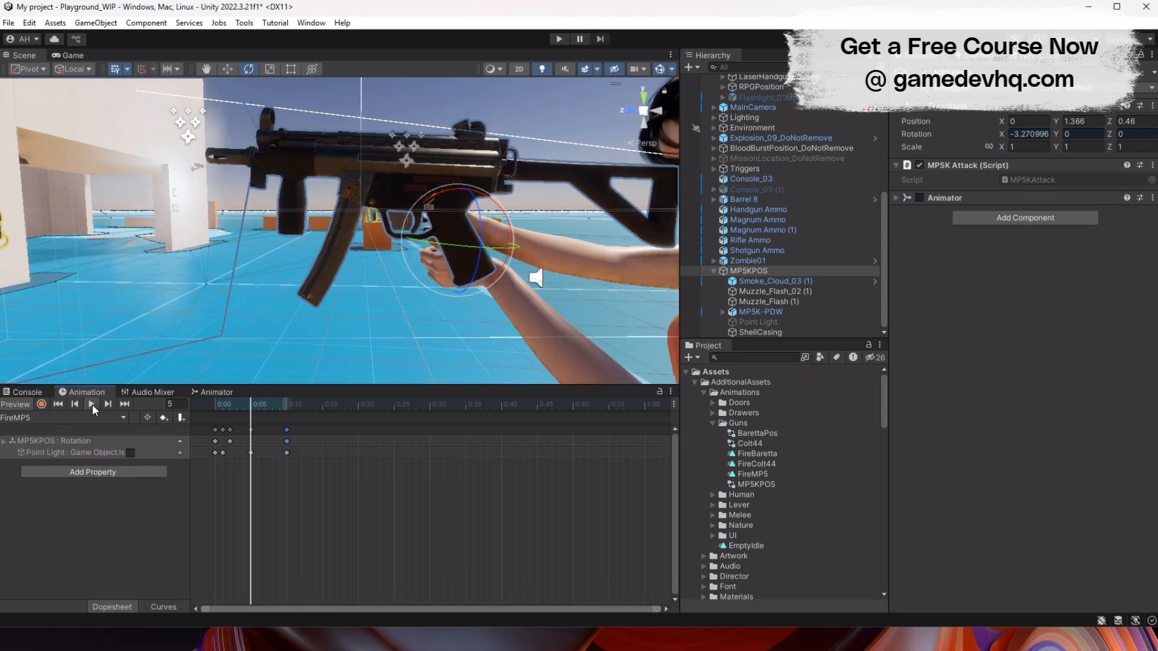
{"action": "scroll", "coordinate": [437, 187], "scroll_direction": "down", "scroll_amount": 6}
{"action": "mouse_move", "coordinate": [407, 249]}
{"action": "left_mouse_down", "text": "alt"}
{"action": "mouse_move", "coordinate": [449, 252]}
{"action": "mouse_move", "coordinate": [410, 257]}
{"action": "left_mouse_up", "text": "alt"}
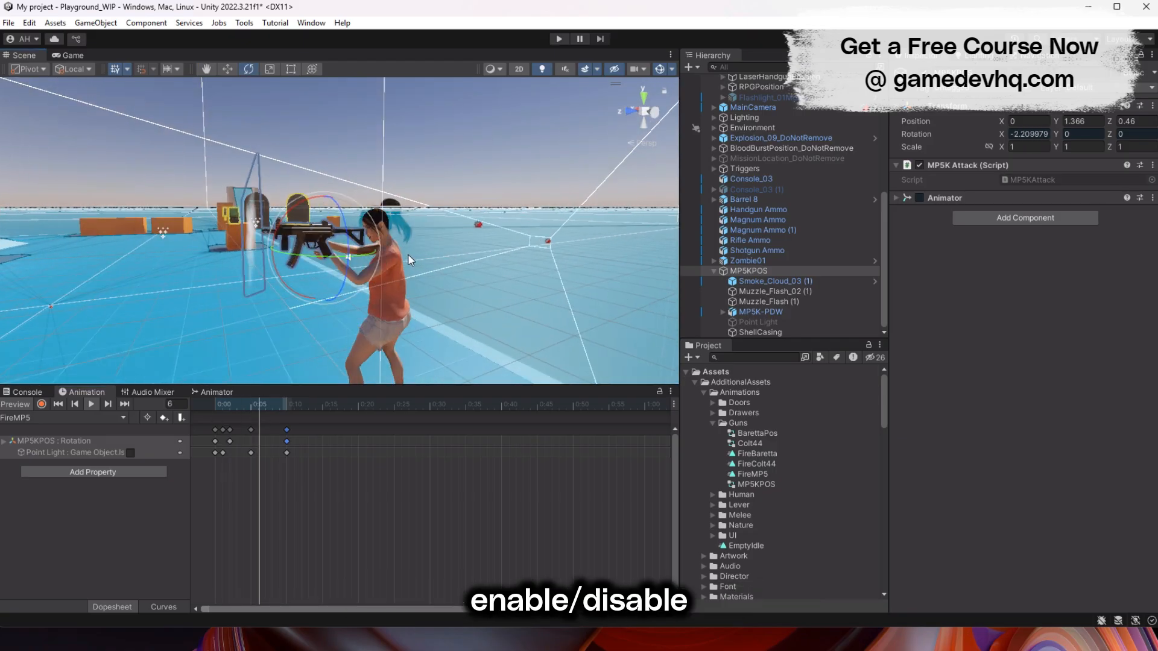
{"action": "left_click", "coordinate": [91, 407]}
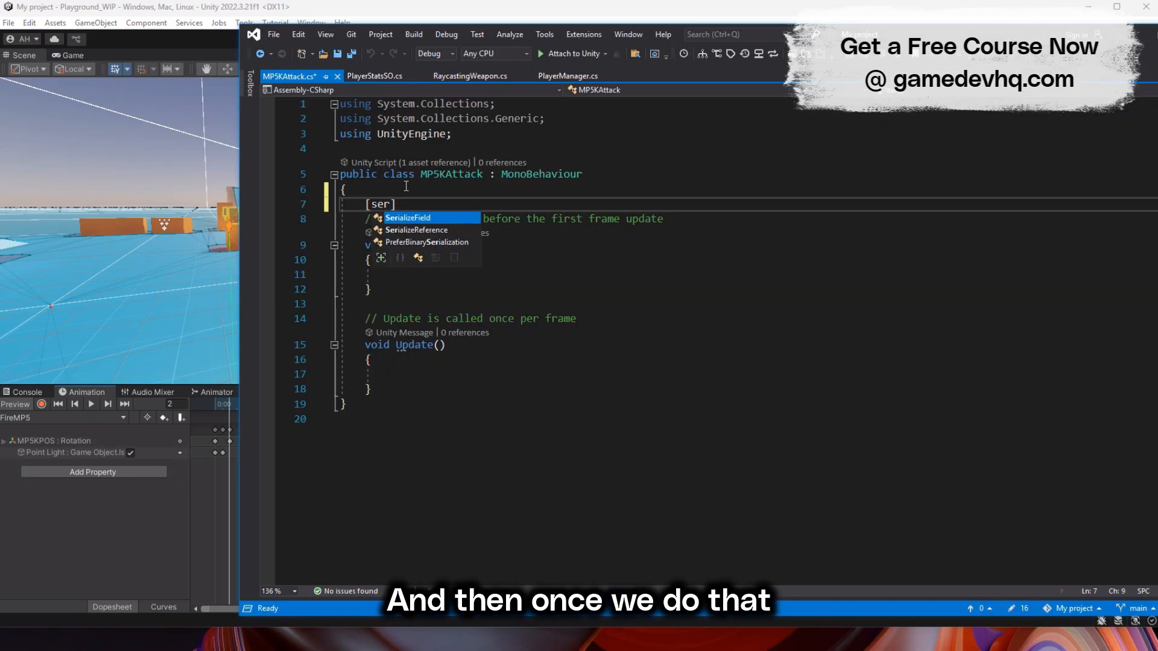
- In Visual Studio, insert a [SerializeField] attribute in the MP5KAttack class and declare private Animator _anim above it
{"action": "key", "text": "Tab"}
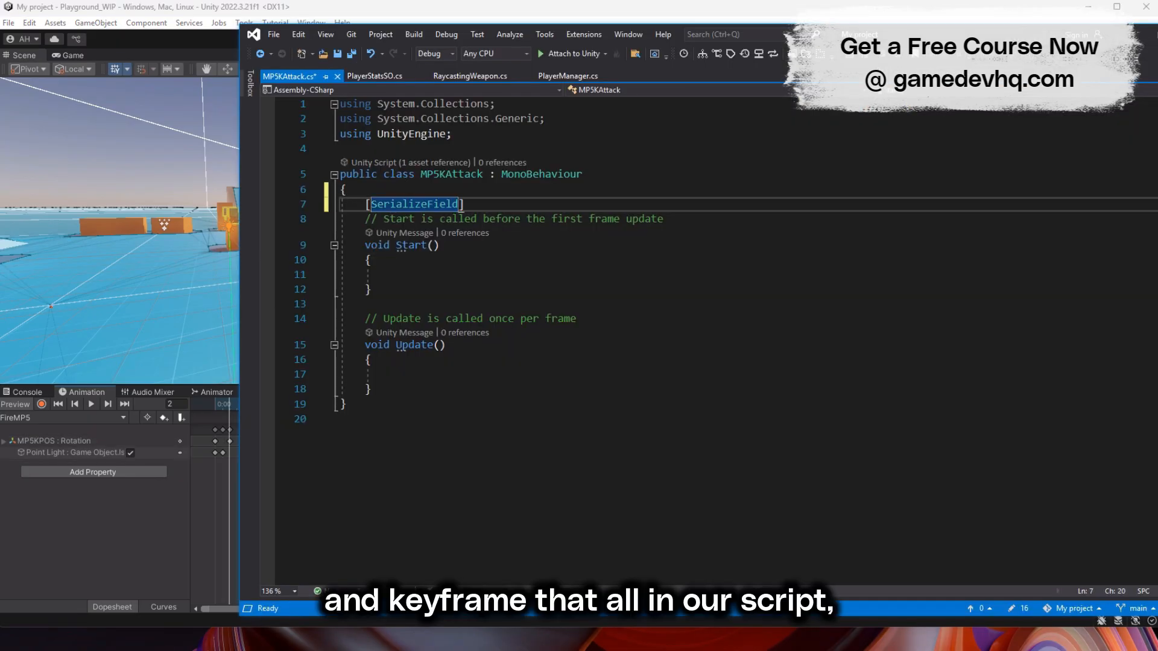
{"action": "key", "text": "ctrl+Return"}
{"action": "type", "text": "private Animator _anim;"}
{"action": "key", "text": "Down"}
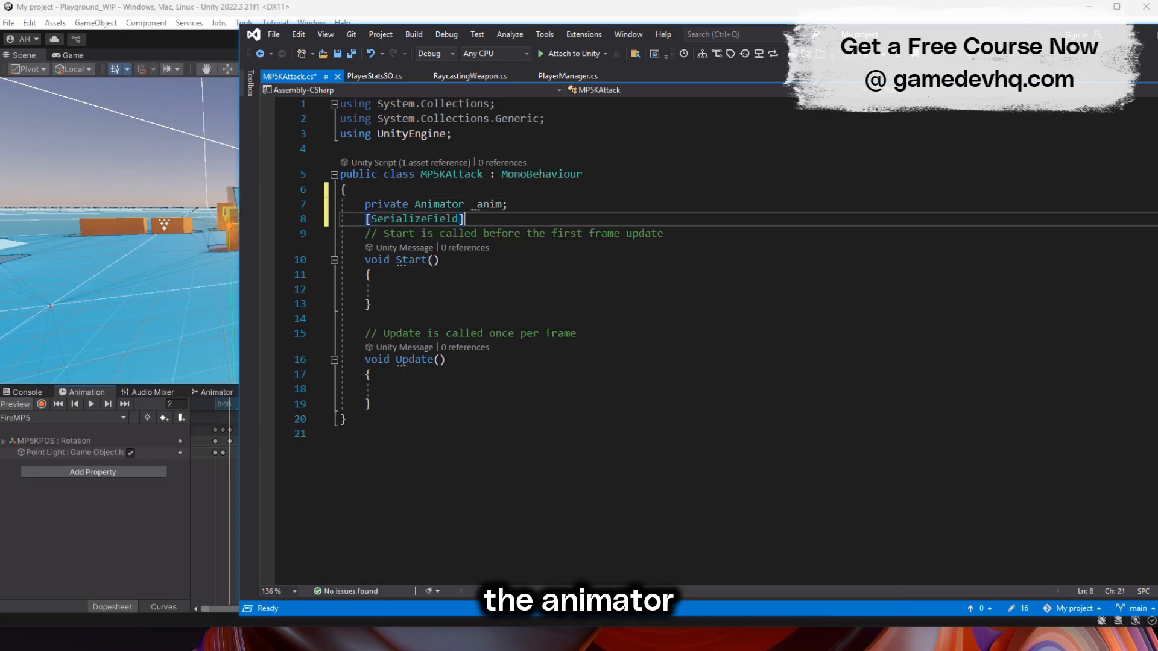
- In Start, assign _anim with GetComponent<Animator>()
{"action": "key", "text": "Down"}
{"action": "key", "text": "Down"}
{"action": "key", "text": "Down"}
{"action": "key", "text": "Down"}
{"action": "type", "text": "_anim = getcom"}
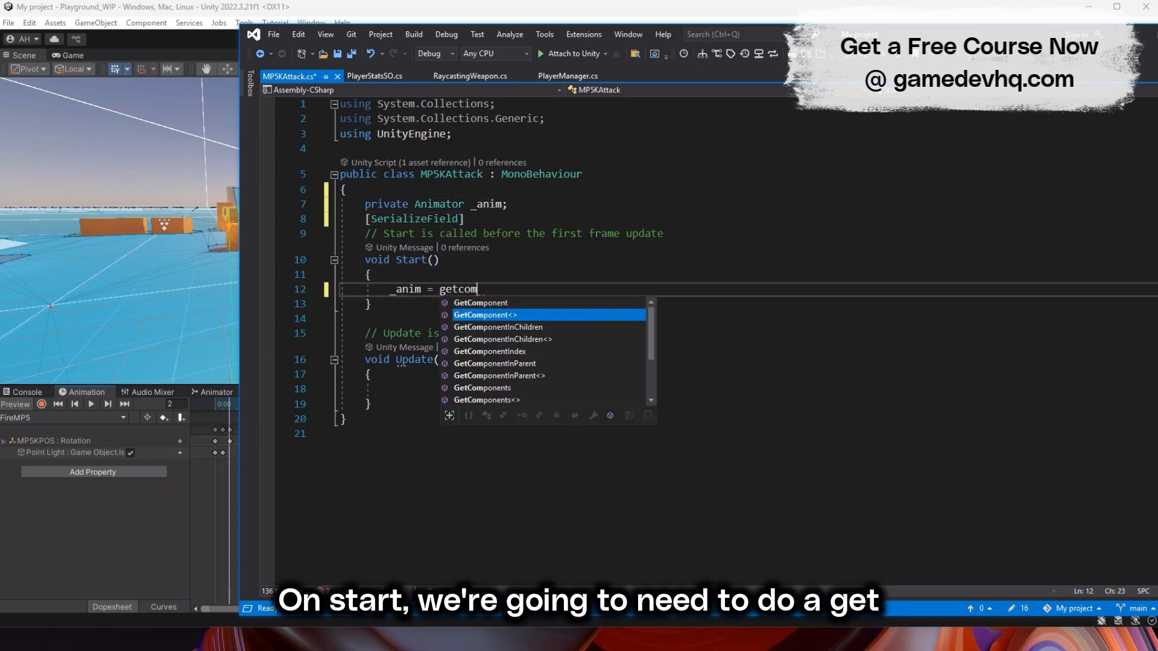
{"action": "key", "text": "Tab"}
{"action": "type", "text": "Animator>();"}
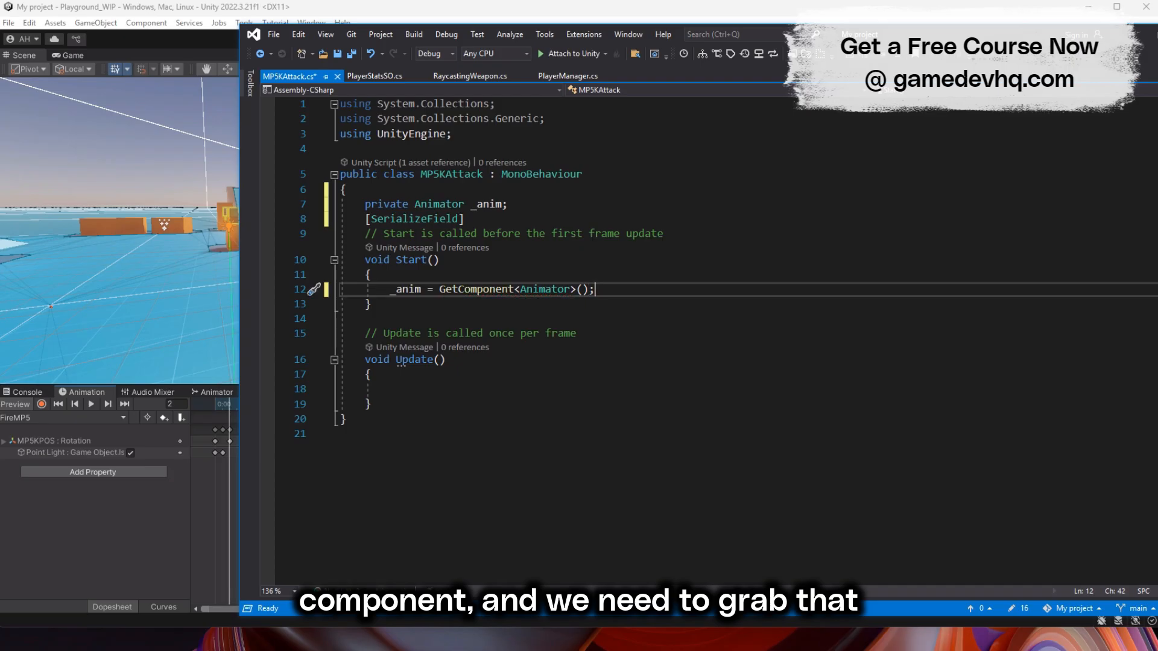
- In Update, add an if block that checks Input.GetKeyDown(KeyCode.Mouse0)
{"action": "left_click", "coordinate": [406, 393]}
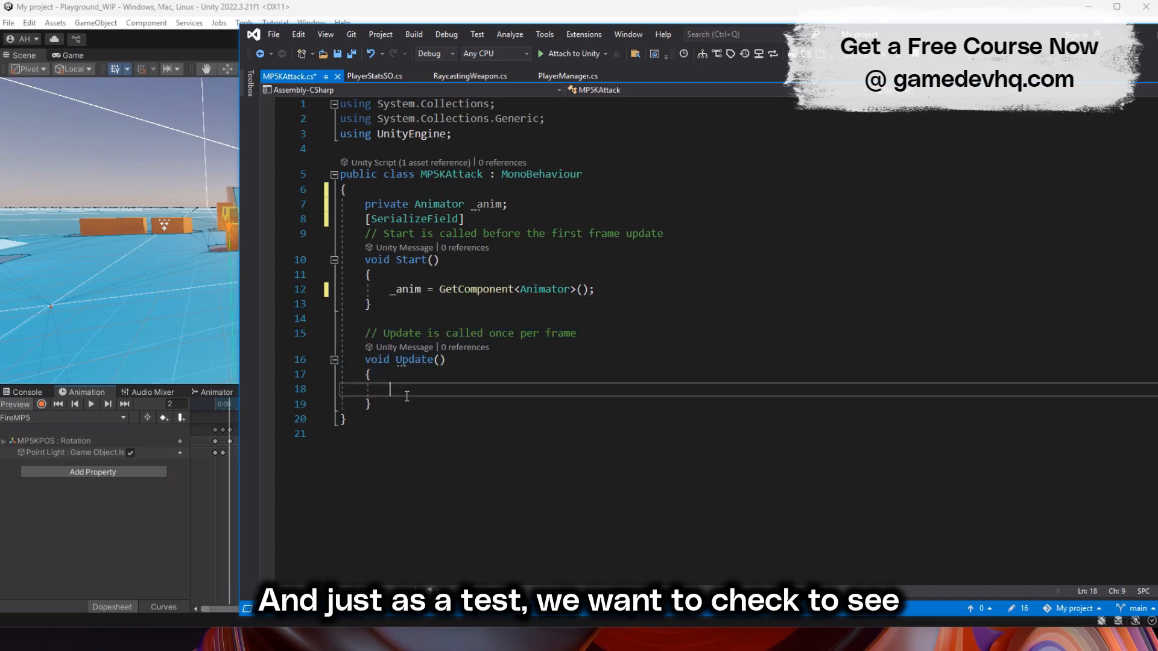
{"action": "type", "text": "if (Input.GetKeyDown(KeyCode."}
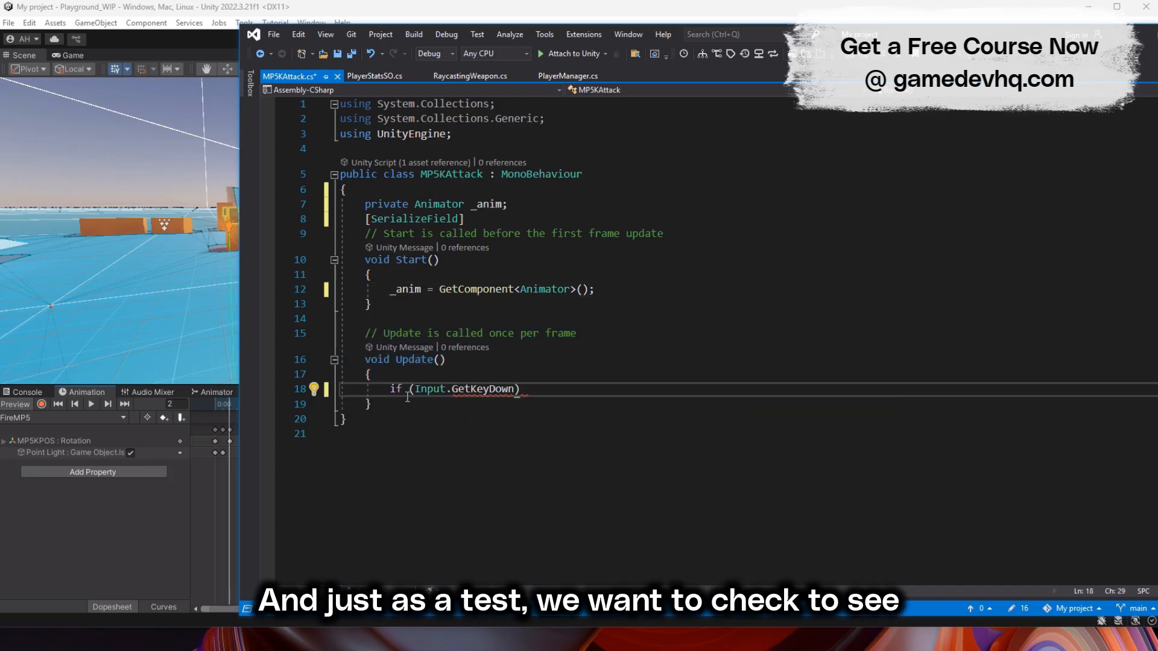
{"action": "type", "text": "Mouse0"}
{"action": "key", "text": "End"}
{"action": "key", "text": "Return"}
{"action": "type", "text": "{"}
{"action": "key", "text": "Return"}
- Inside the if block, call _anim.SetTrigger("Fire") and save the script
{"action": "type", "text": "_anim.Play();"}
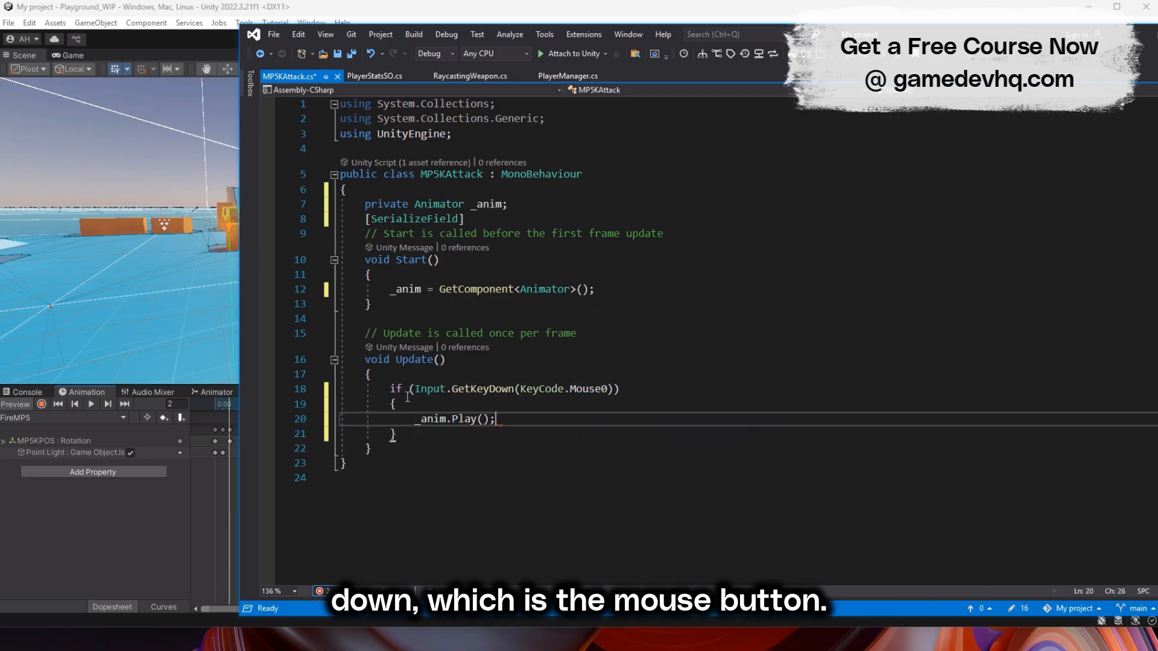
{"action": "key", "text": "BackSpace"}
{"action": "key", "text": "BackSpace"}
{"action": "key", "text": "BackSpace"}
{"action": "key", "text": "BackSpace"}
{"action": "key", "text": "BackSpace"}
{"action": "key", "text": "BackSpace"}
{"action": "key", "text": "BackSpace"}
{"action": "type", "text": "SetTrigger"}
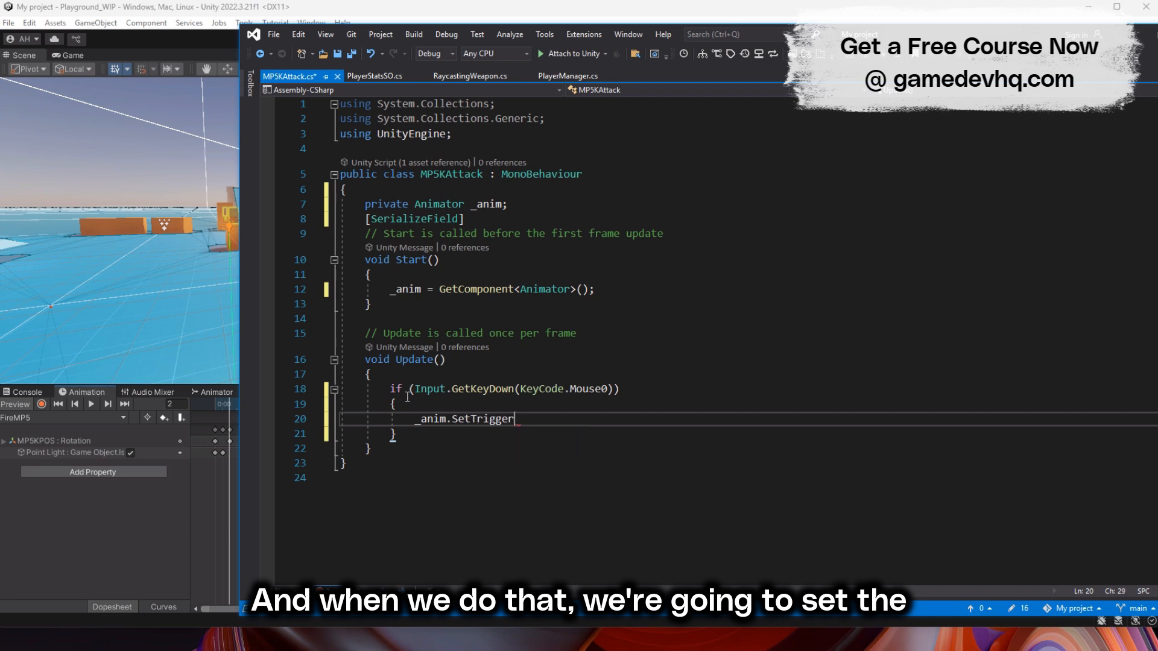
{"action": "type", "text": "(\"Fire\");"}
{"action": "key", "text": "ctrl+s"}
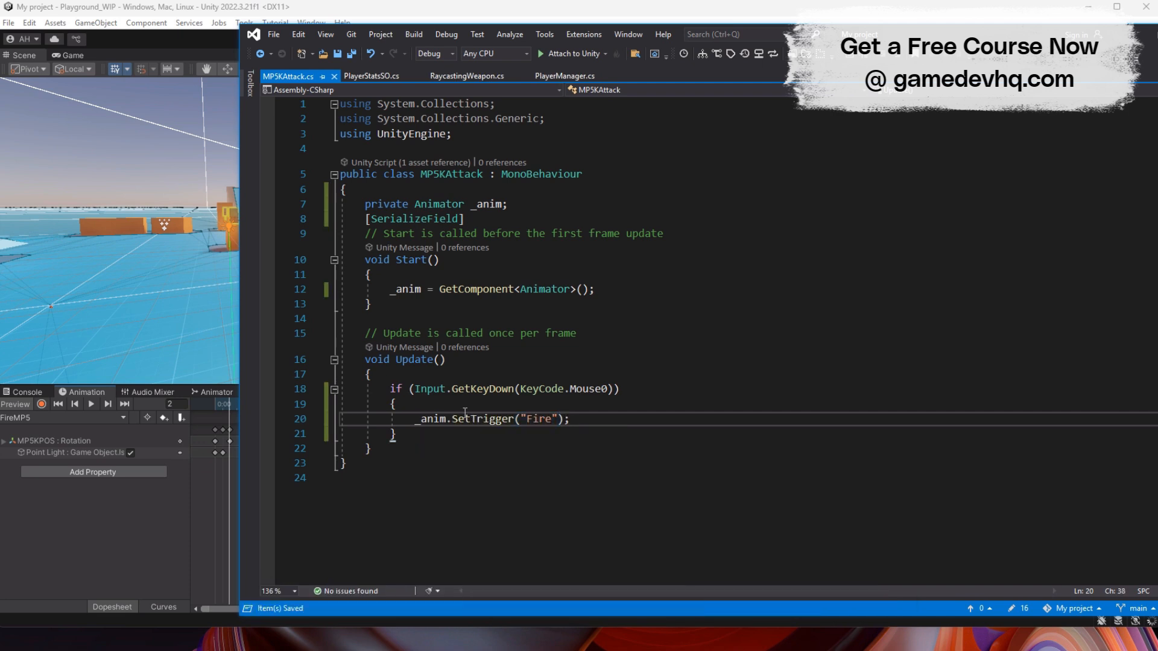
- Declare two serialized private ParticleSystem fields, _muzzleFlash01 and _muzzleFlash02, below the _anim field
{"action": "left_click", "coordinate": [612, 289]}
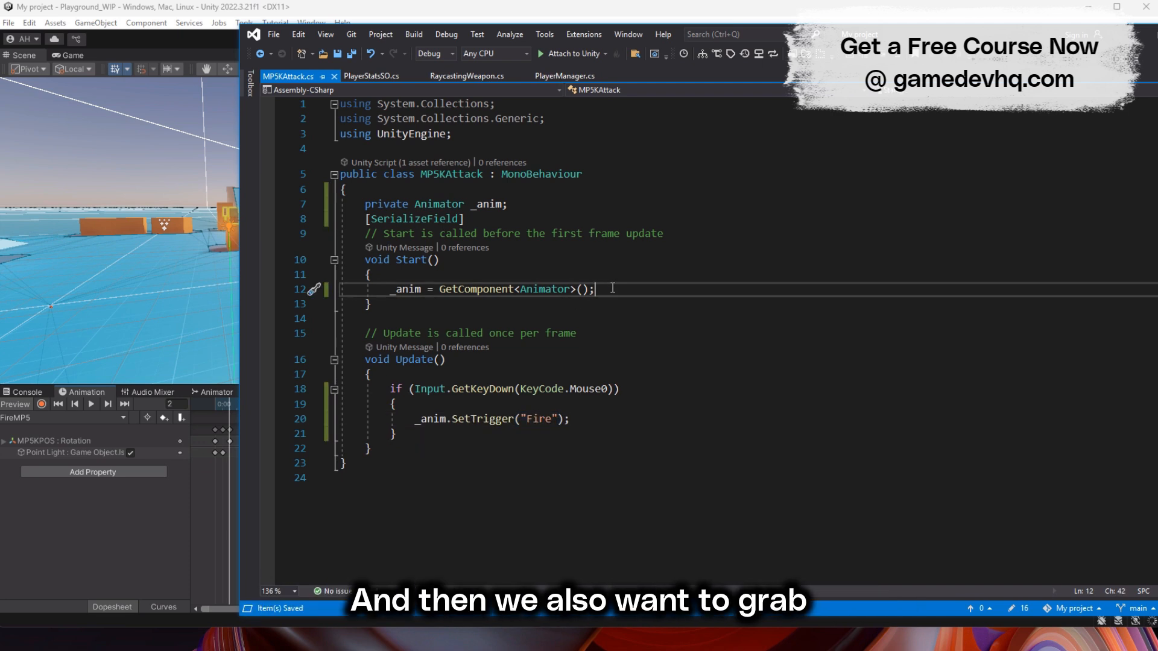
{"action": "left_click", "coordinate": [539, 219]}
{"action": "type", "text": "private ParticleSystem _muzzl"}
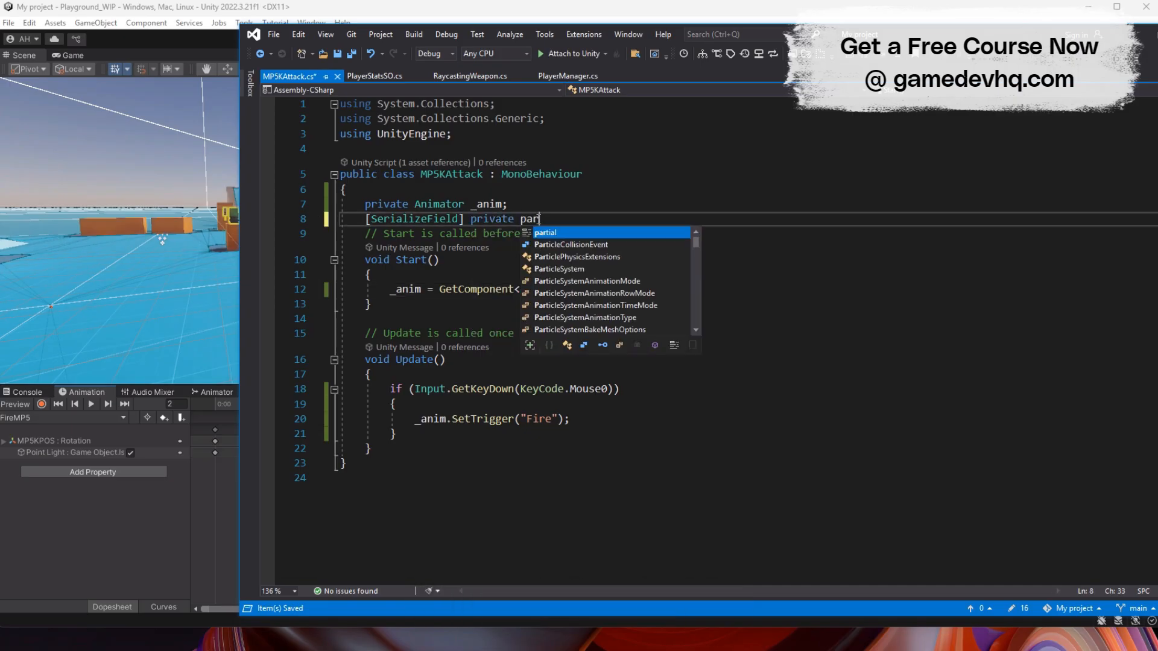
{"action": "type", "text": "eFals"}
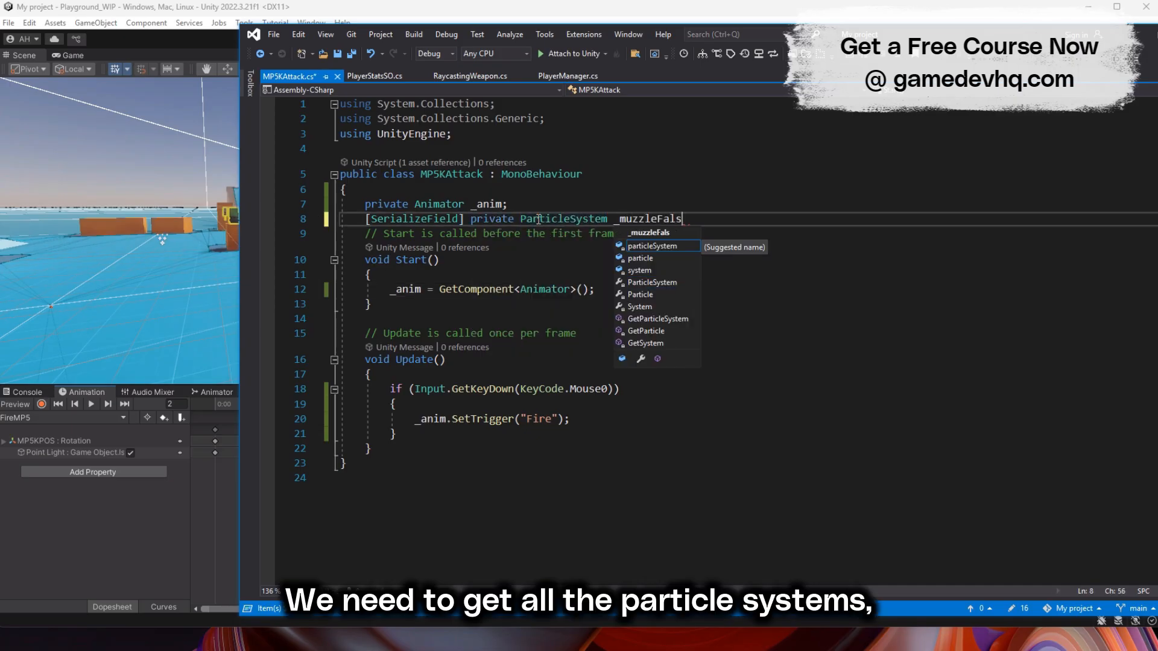
{"action": "key", "text": "BackSpace"}
{"action": "key", "text": "BackSpace"}
{"action": "key", "text": "BackSpace"}
{"action": "type", "text": "lash01;"}
{"action": "key", "text": "Return"}
{"action": "type", "text": "[SerializeField] private ParticleSystem _muzzleFlash02"}
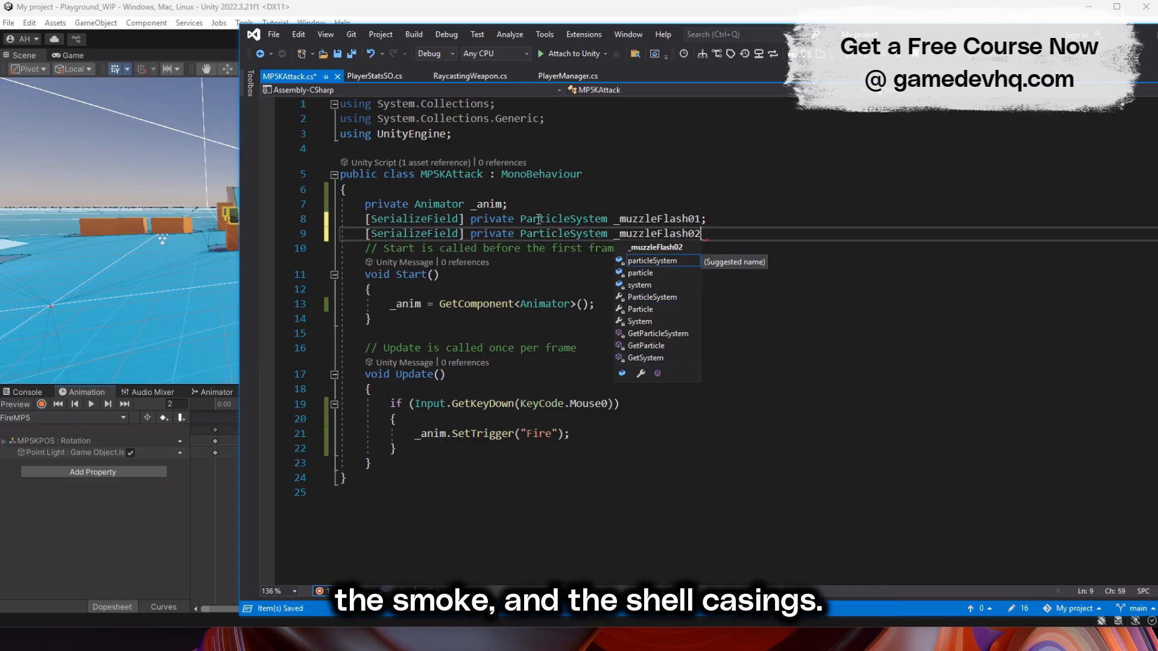
{"action": "type", "text": ";"}
- Declare two more serialized private ParticleSystem fields, _smoke and _shellEjection
{"action": "key", "text": "Return"}
{"action": "type", "text": "[SerializeField] private ParticleSystem _smoke;"}
{"action": "key", "text": "Return"}
{"action": "type", "text": "[SerializeField] p"}
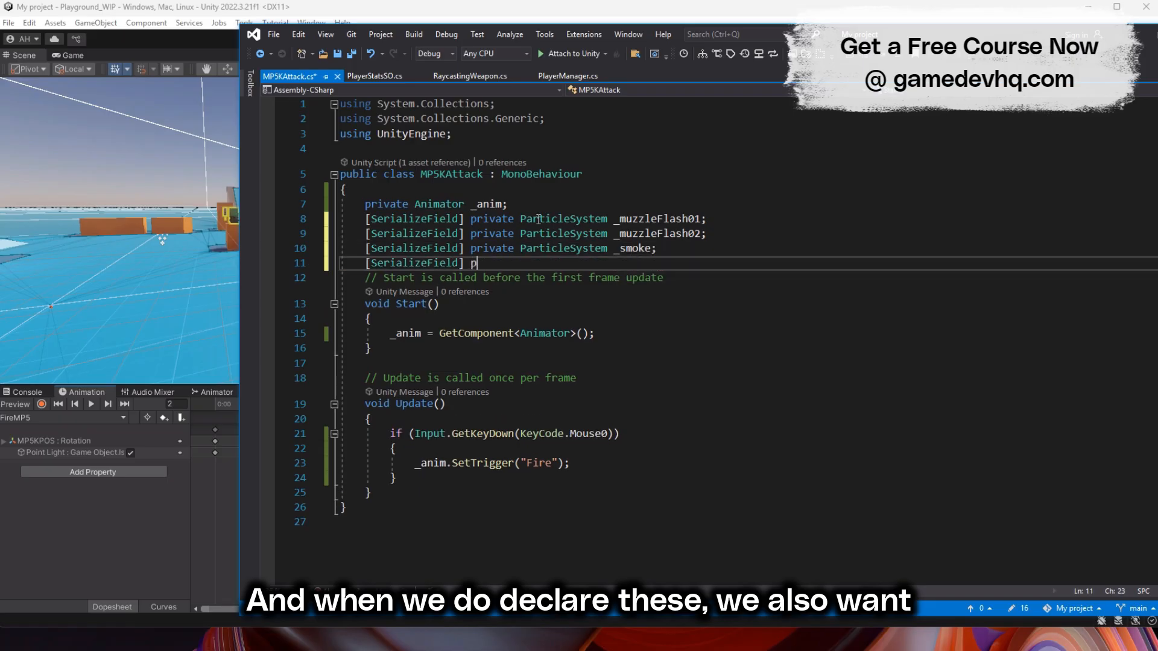
{"action": "type", "text": "rivate ParticleSystem _shellEjection;"}
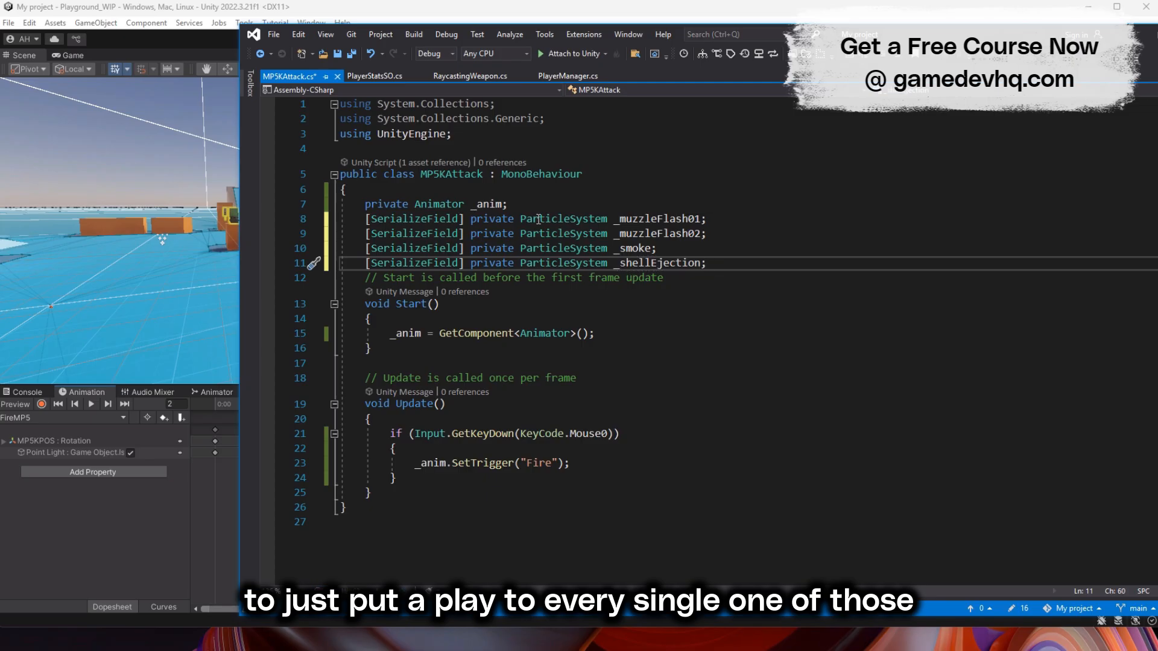
- After the SetTrigger call, add Play() calls for _muzzleFlash01 and _muzzleFlash02
{"action": "left_click", "coordinate": [591, 465]}
{"action": "key", "text": "Return"}
{"action": "type", "text": "_muzzleFlash01.p"}
{"action": "type", "text": "lay();"}
{"action": "key", "text": "Return"}
{"action": "type", "text": "_muzzleFlash02.Play"}
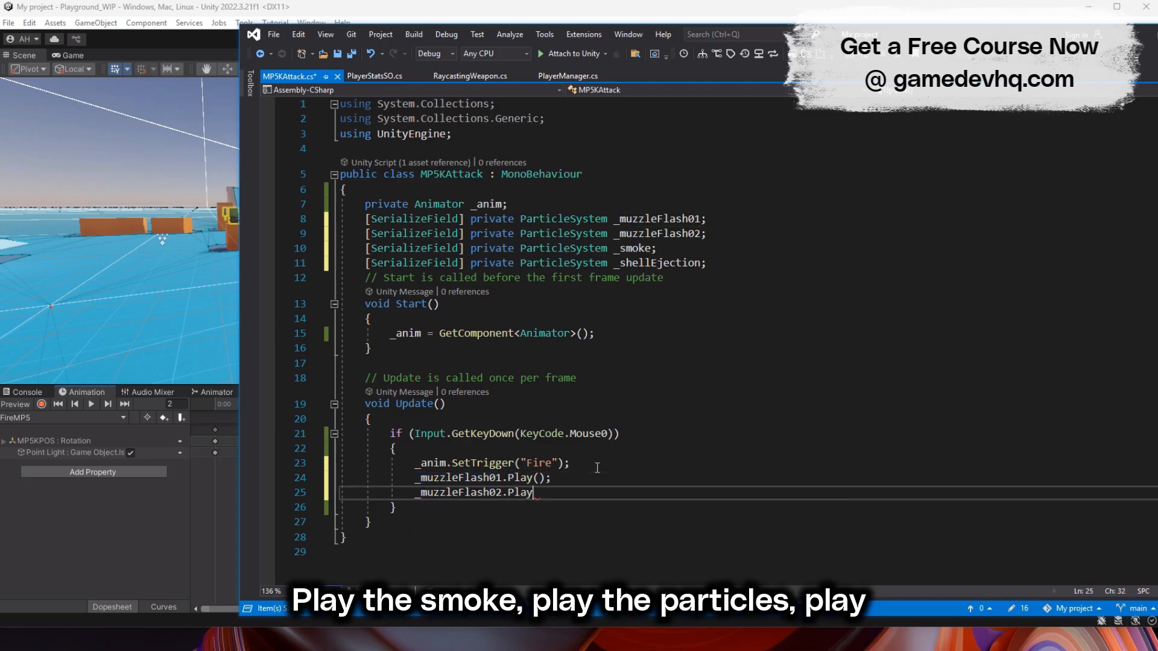
- Add _smoke.Play() and _shellEjection.Play() below the muzzle flash calls and save the script
{"action": "key", "text": "Return"}
{"action": "type", "text": "_smoke."}
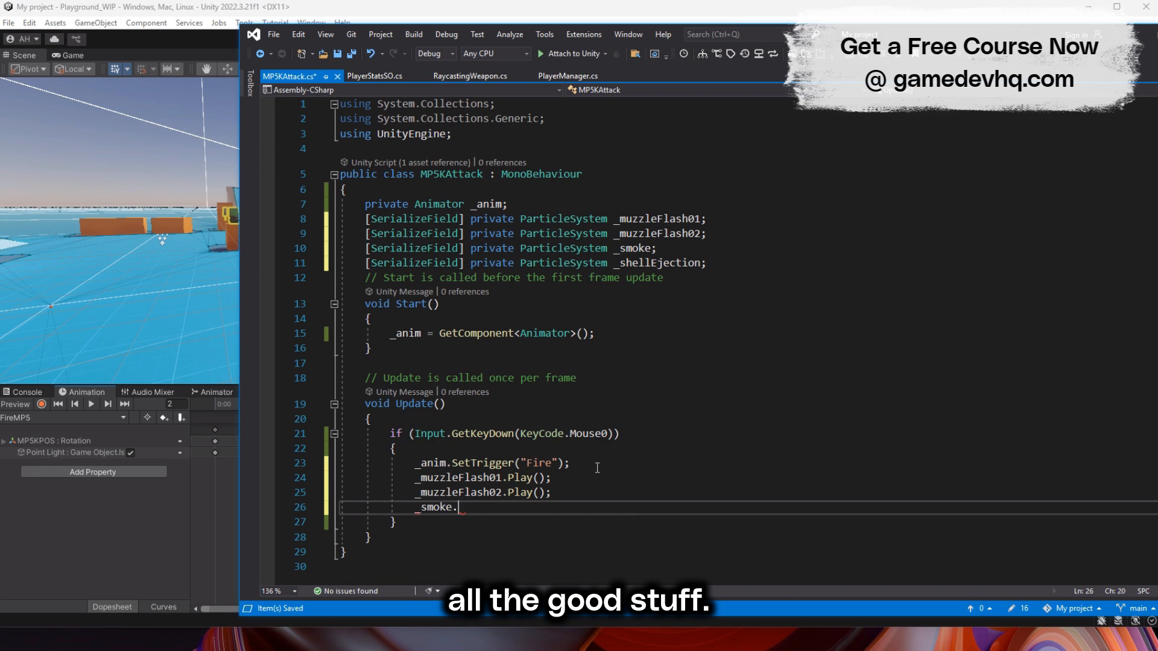
{"action": "type", "text": "play();"}
{"action": "key", "text": "Return"}
{"action": "type", "text": "_shell"}
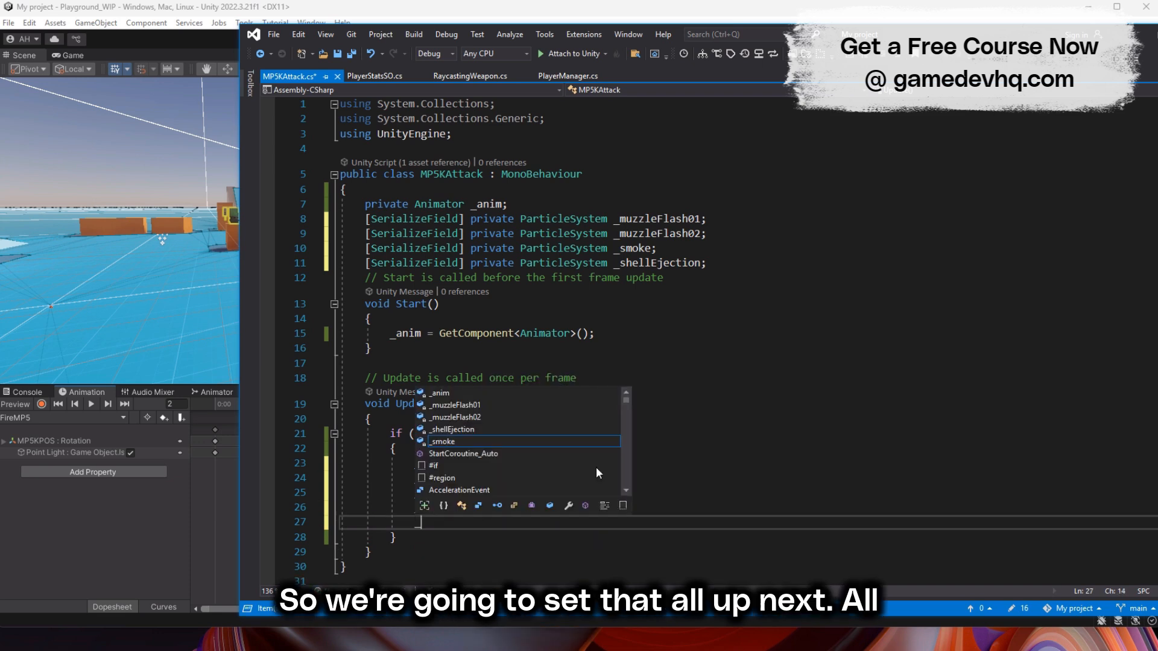
{"action": "type", "text": "Ejection.Play();"}
{"action": "key", "text": "ctrl+s"}
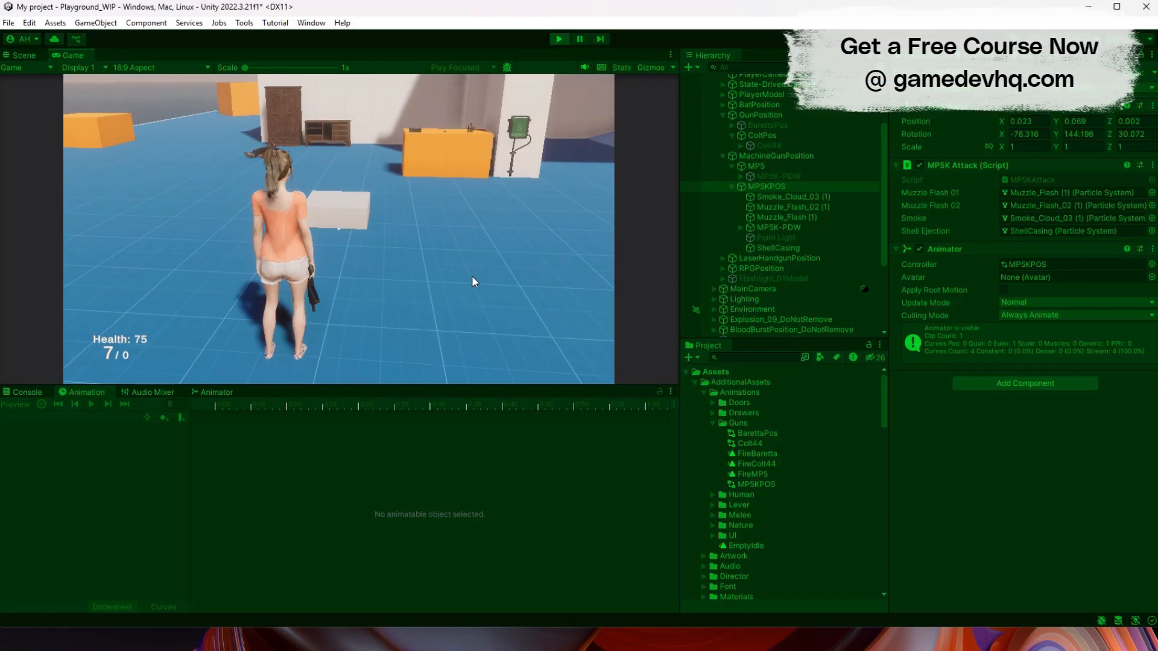
- In Unity's running game, fire the MP5K several times to check its animation and particle effects
{"action": "left_click", "coordinate": [338, 229]}
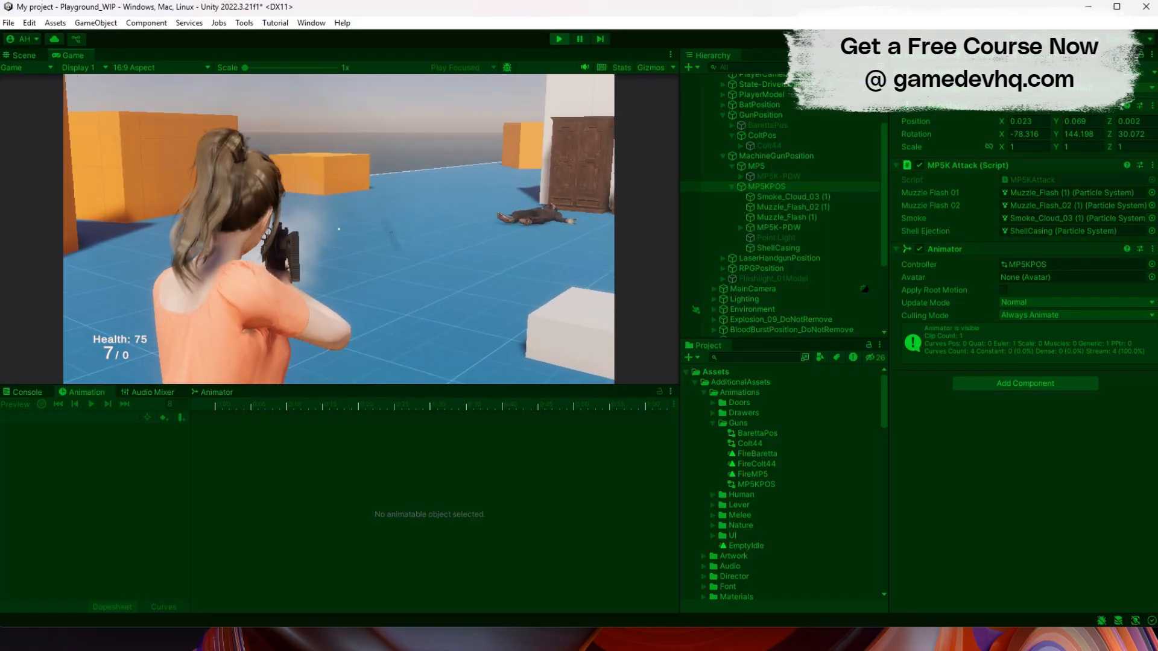
{"action": "left_click", "coordinate": [339, 230]}
{"action": "left_click", "coordinate": [338, 229]}
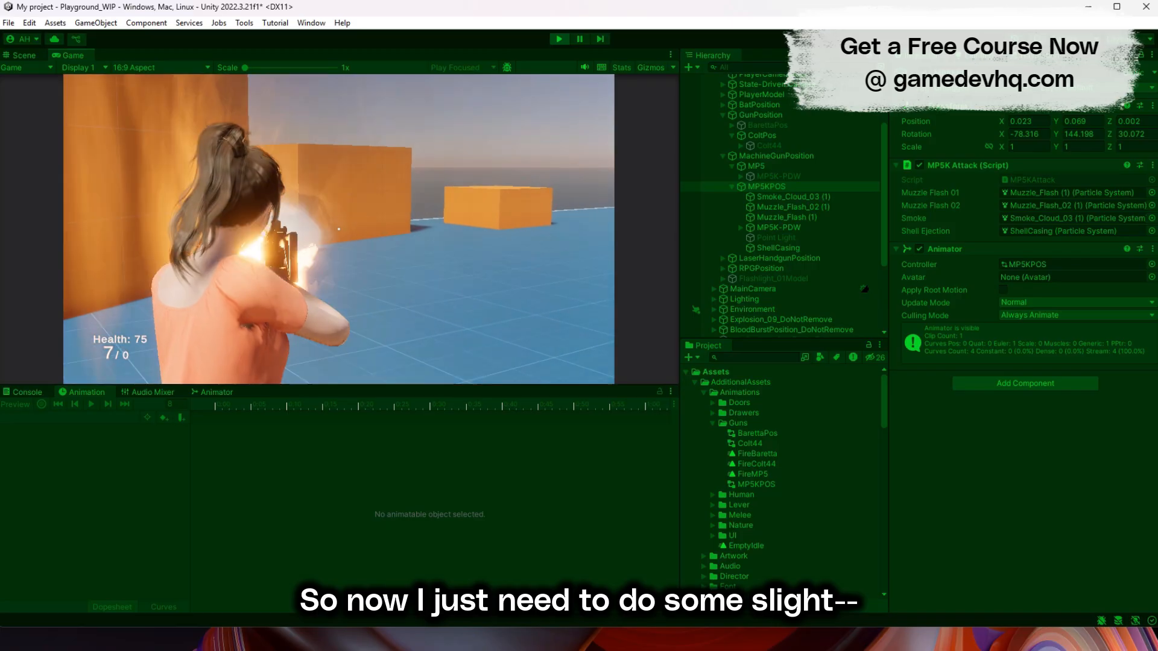
- In the MP5KAttack script in Visual Studio, import UnityEngine.Events and declare a serialized private UnityEvent named _event
{"action": "type", "text": "u"}
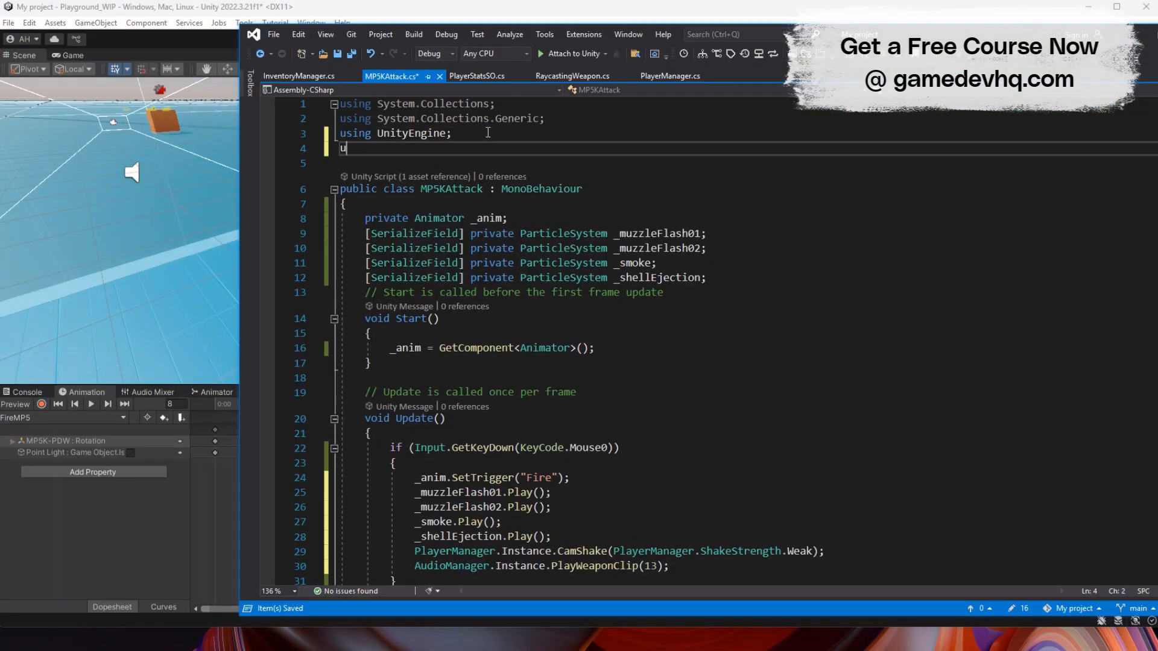
{"action": "type", "text": "sing UnityEngine.events;"}
{"action": "left_click", "coordinate": [711, 278]}
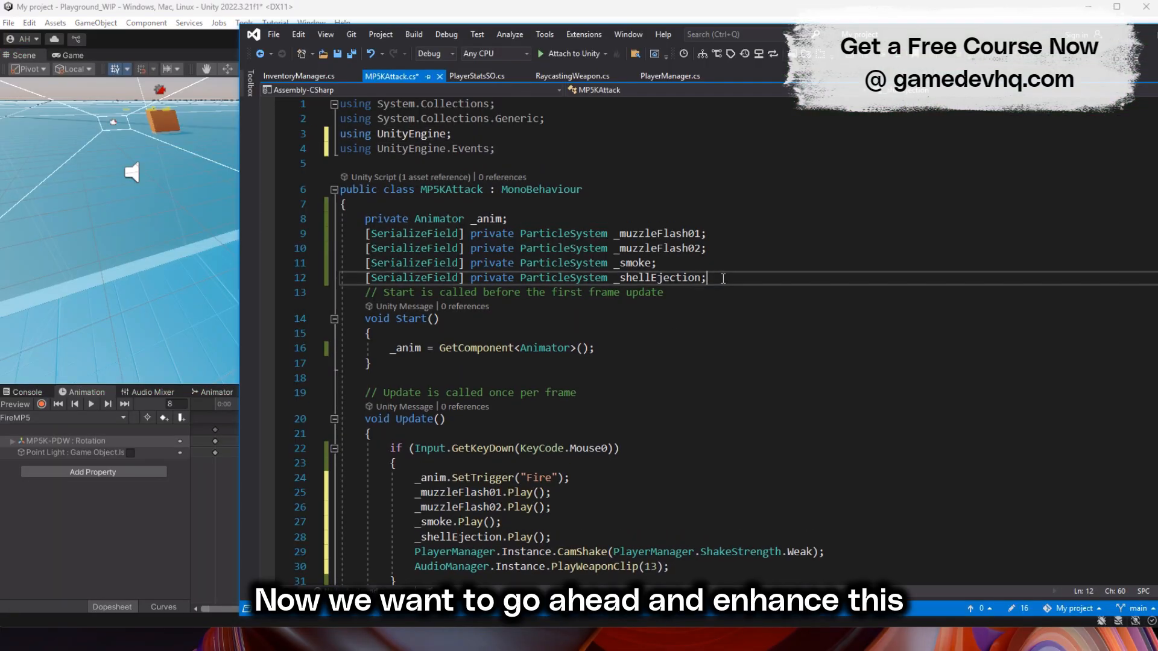
{"action": "key", "text": "Return"}
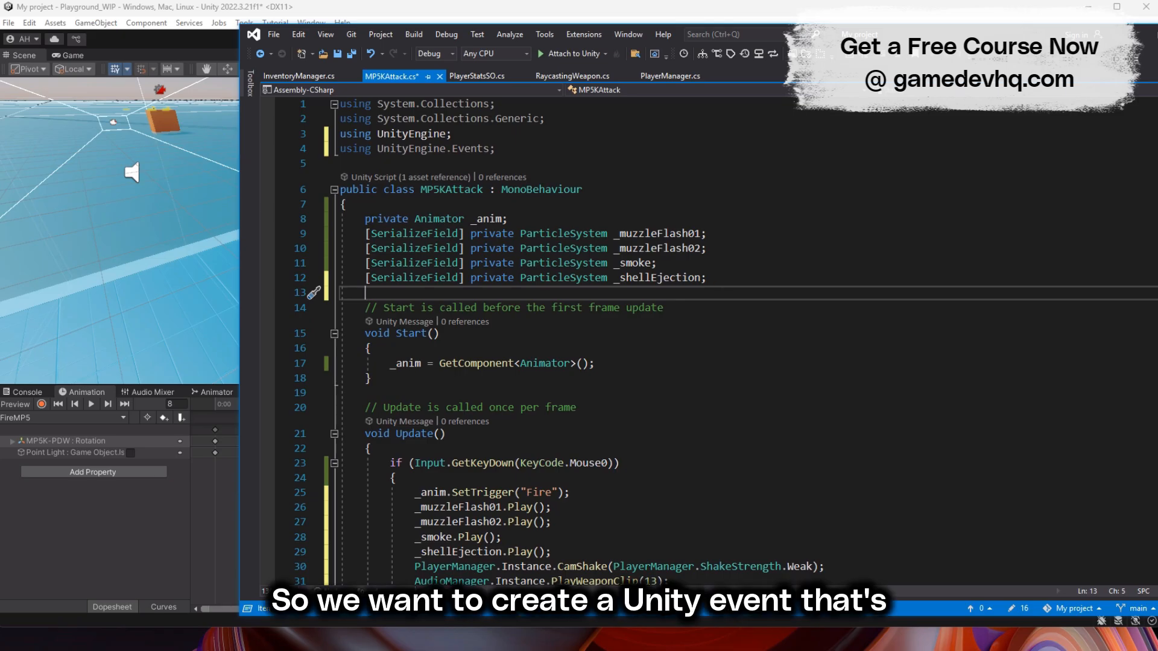
{"action": "type", "text": "[SerializeField] private UnityEvent _ev"}
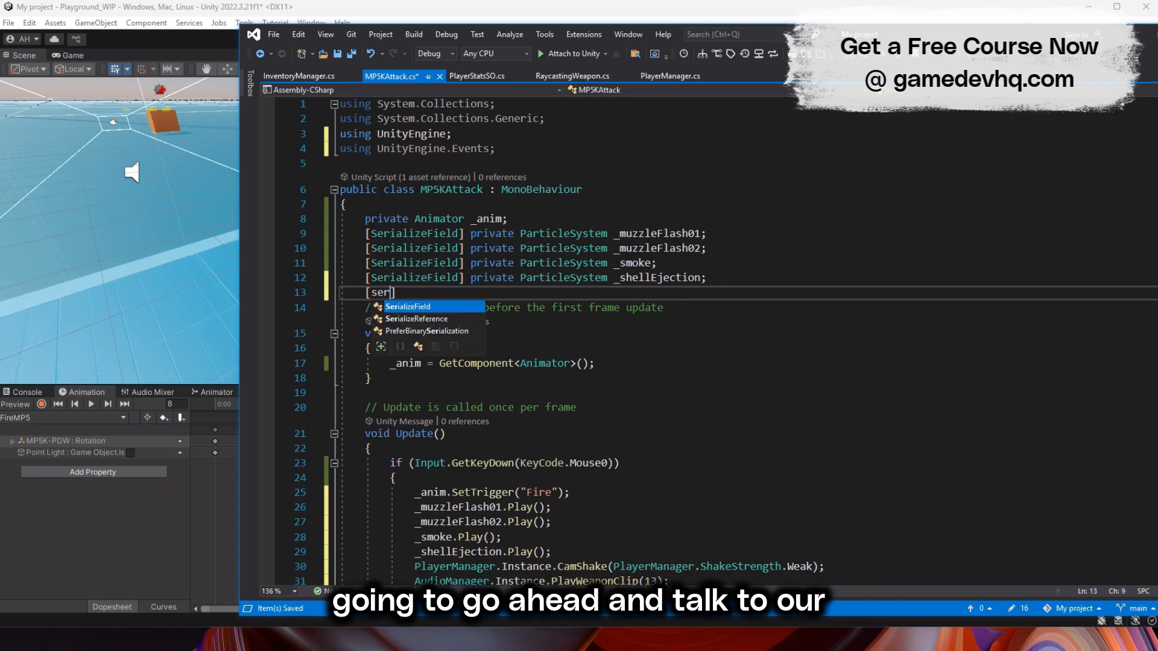
{"action": "type", "text": "ent"}
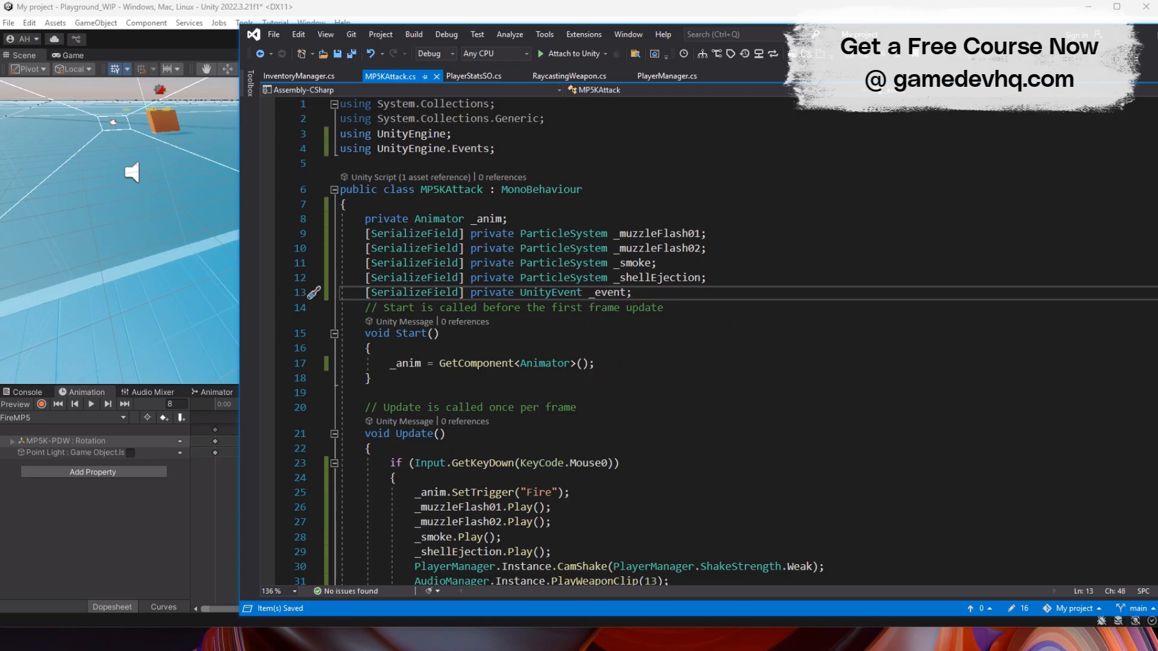
- Add _event.Invoke() after the PlayWeaponClip(13) call in the firing block and save the script
{"action": "scroll", "coordinate": [677, 181], "scroll_direction": "down", "scroll_amount": 8}
{"action": "left_click", "coordinate": [694, 189]}
{"action": "key", "text": "Return"}
{"action": "type", "text": "_event.invoke();"}
{"action": "key", "text": "ctrl+s"}
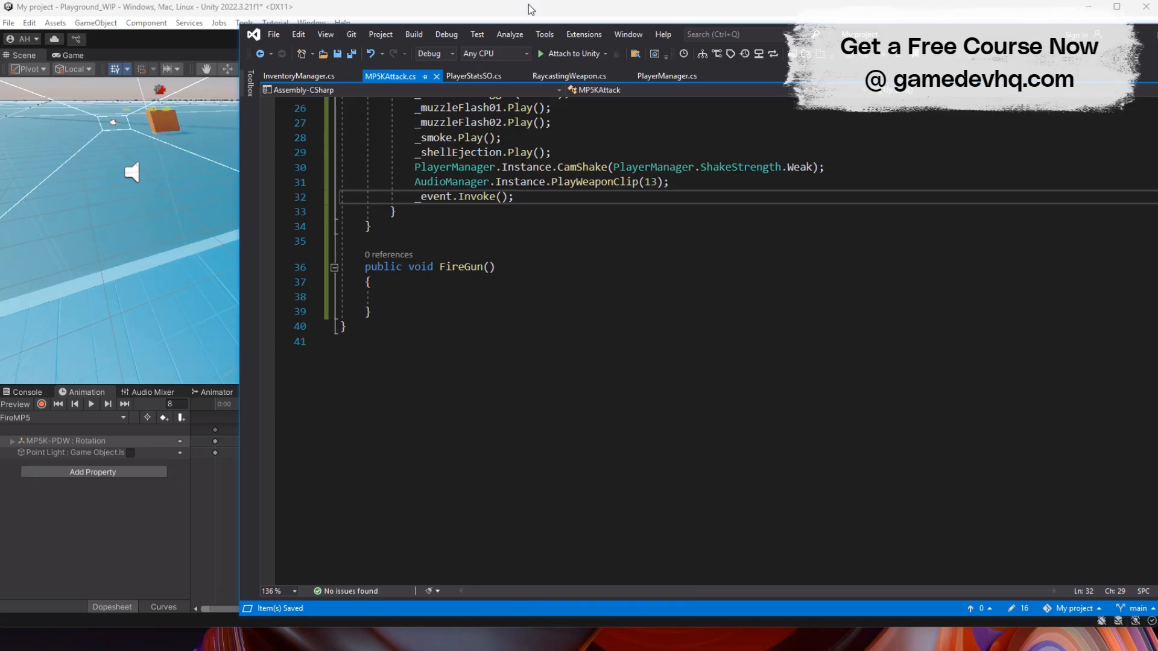
- Switch to Unity and add the Raycasting Weapon script component to MP5KPOS
{"action": "left_click", "coordinate": [379, 11]}
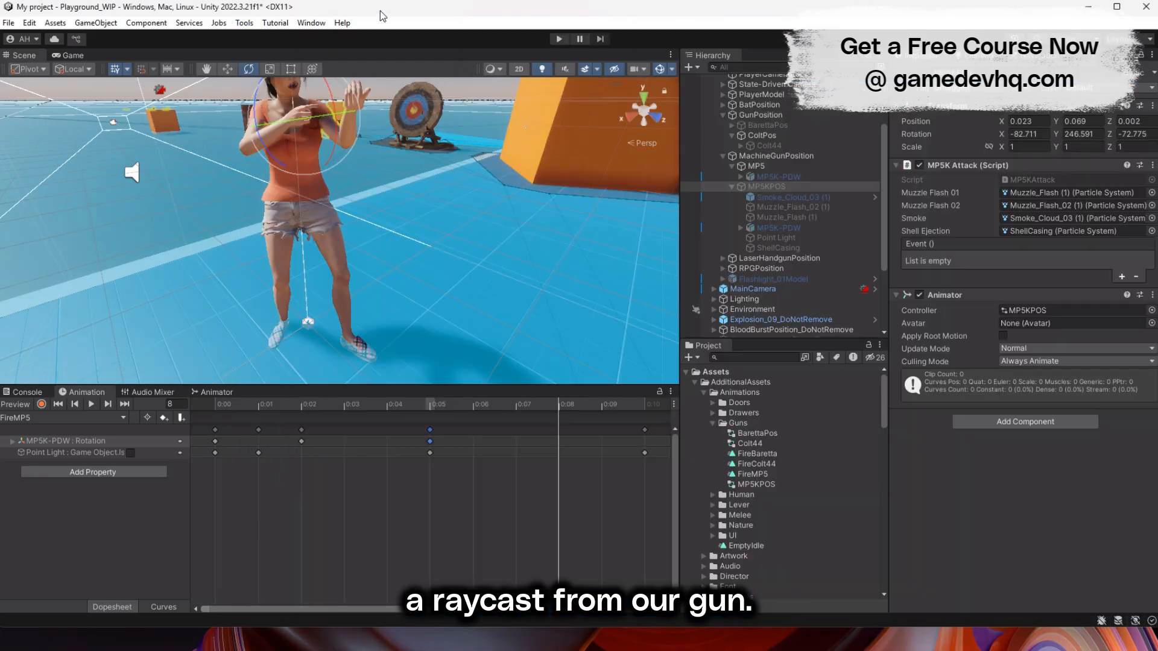
{"action": "left_click", "coordinate": [1003, 423]}
{"action": "type", "text": "ray"}
{"action": "key", "text": "Down"}
{"action": "key", "text": "Down"}
{"action": "key", "text": "Return"}
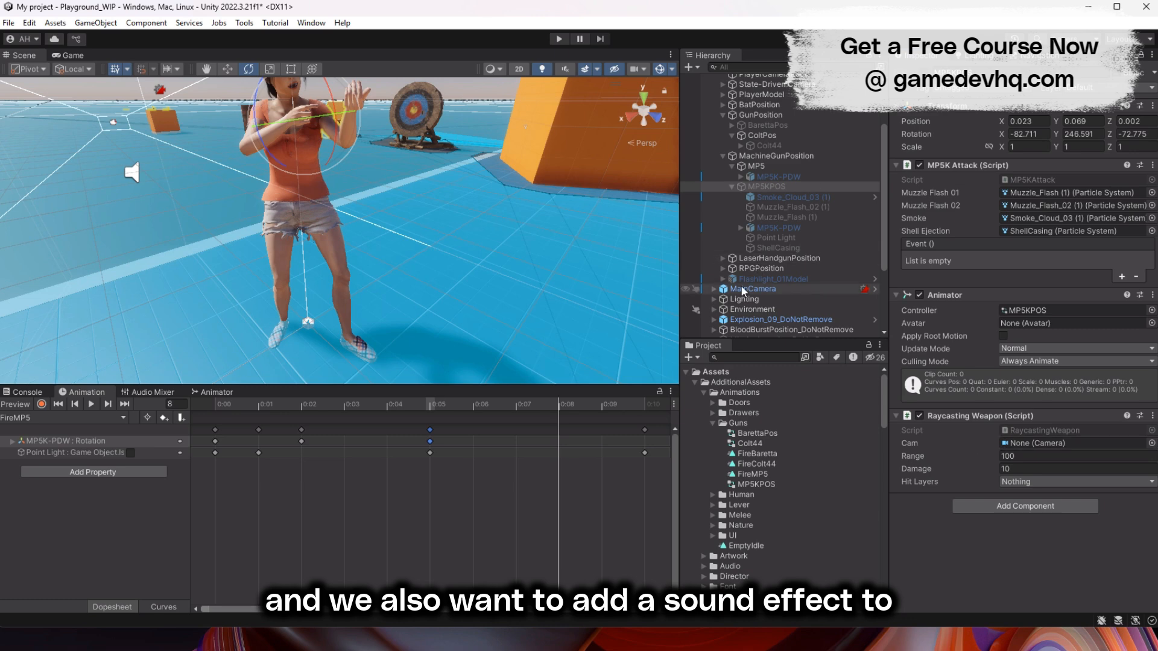
- Set the Raycasting Weapon's Hit Layers to Player and IgnoreRaycastWeapon
{"action": "left_click", "coordinate": [1058, 481]}
{"action": "left_click", "coordinate": [1034, 598]}
{"action": "left_click", "coordinate": [1035, 612]}
{"action": "left_click", "coordinate": [932, 577]}
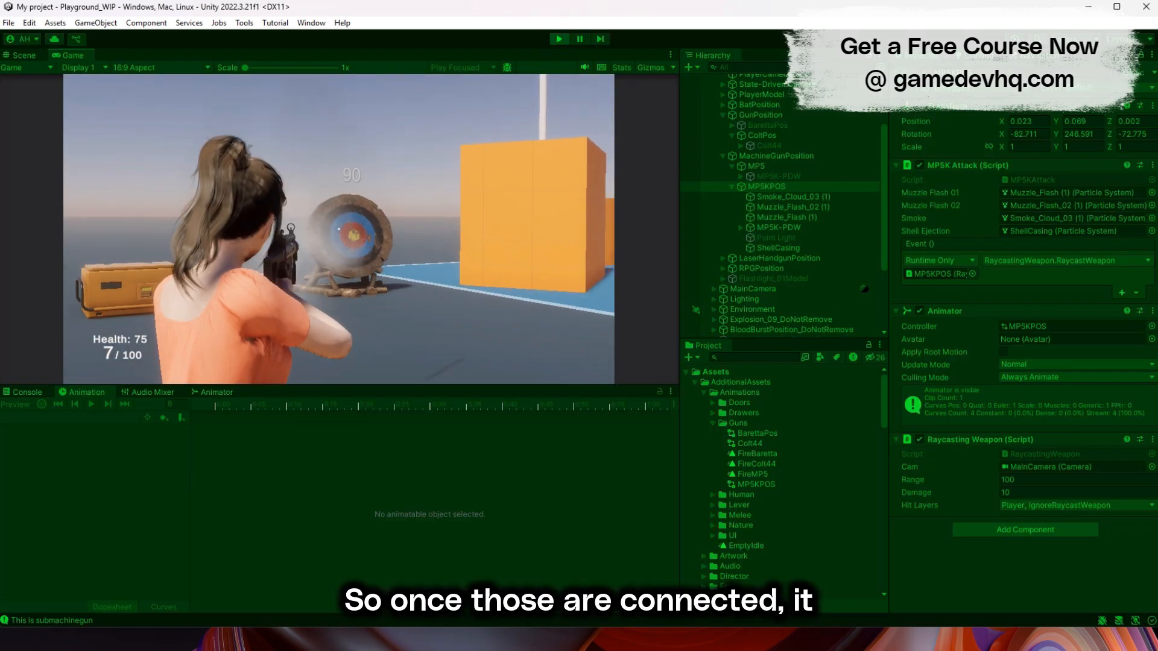
- Test the MP5K's raycast damage by repeatedly firing at the round target in the running game
{"action": "left_click", "coordinate": [339, 229]}
{"action": "left_click", "coordinate": [338, 229]}
{"action": "left_click", "coordinate": [338, 229]}
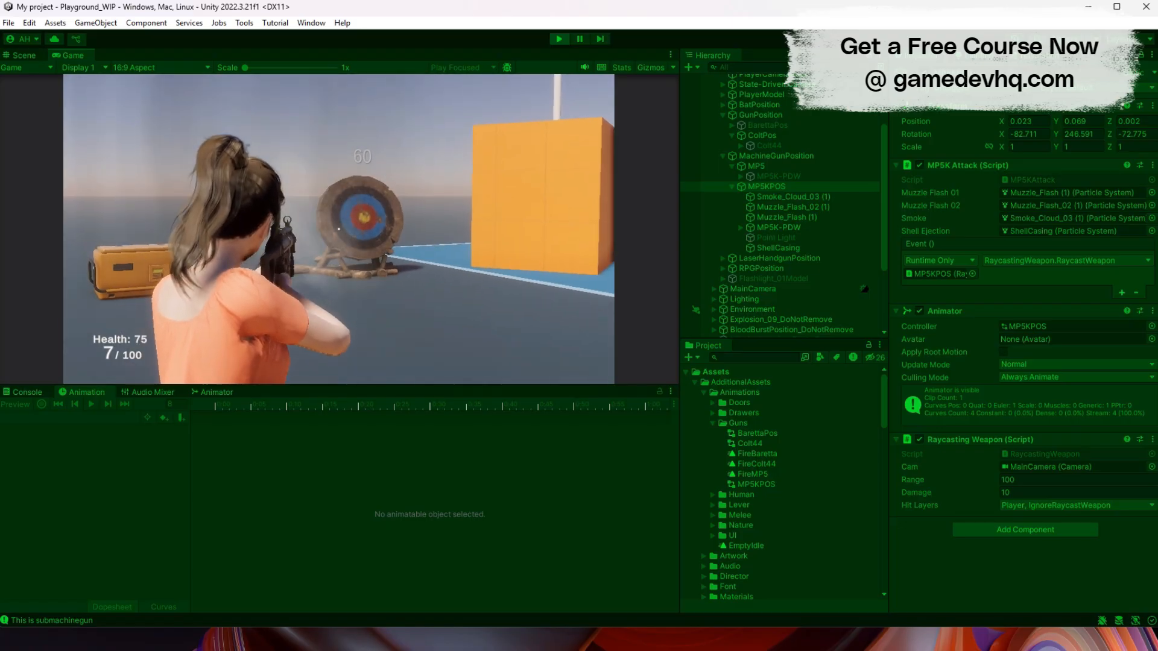
{"action": "left_click", "coordinate": [339, 229]}
{"action": "left_click", "coordinate": [338, 229]}
{"action": "left_click", "coordinate": [339, 229]}
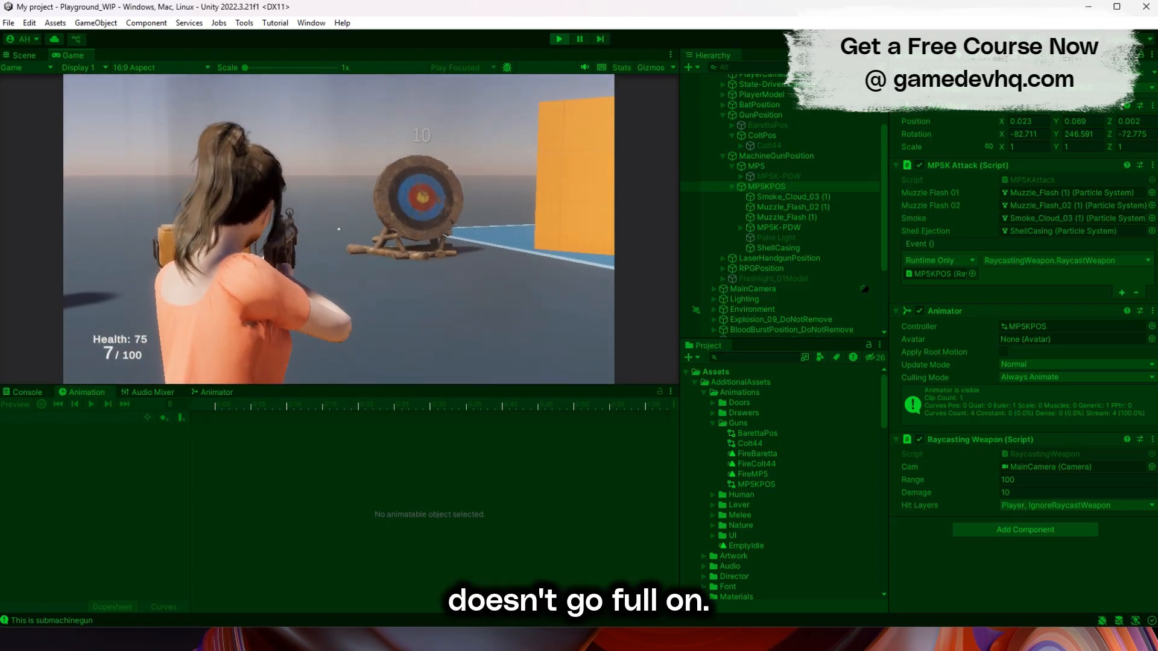
{"action": "left_click", "coordinate": [338, 230]}
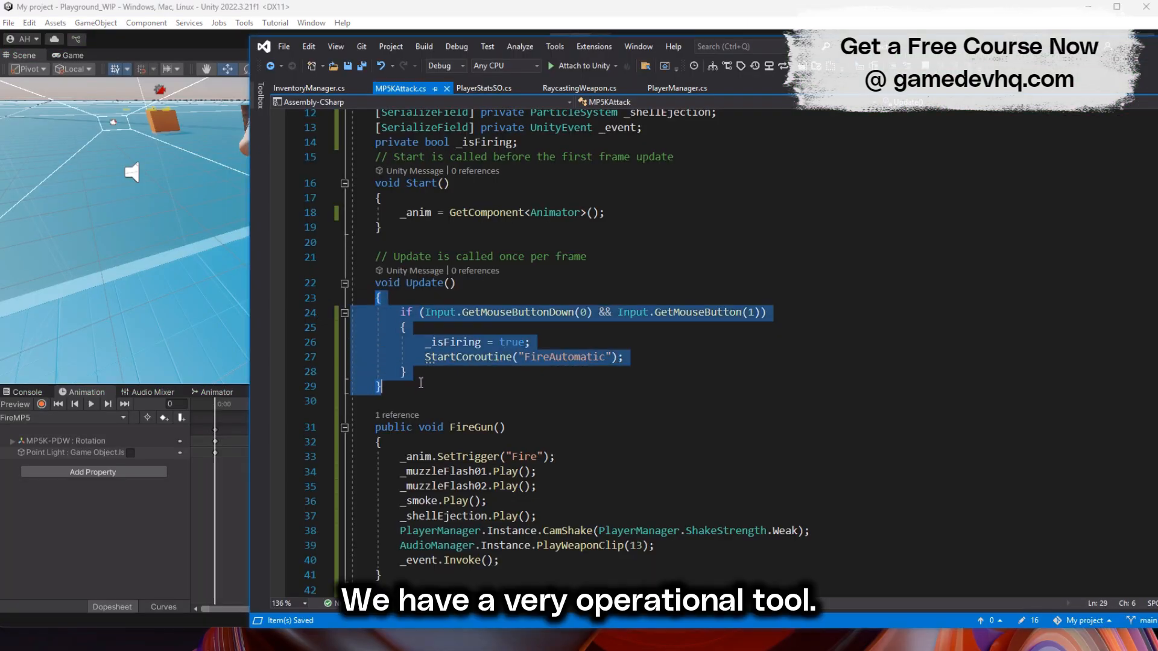
- In MP5KAttack's Update, replace the firing check with an _isReloading guard and a CheckAmmoAvailability(5) if/else, and declare the private bool _isReloading
{"action": "type", "text": "{         if (_isReloading == true)         {             return;         }          if (Input.GetMouseButtonDown(0) && Input.GetMouseButton(1))         {             Debug.Log(\"Am I firing\");             if (PlayerManager.Instance.CheckAmmoAvailability(5))//Verify slot number in inventory manager             {                 _isFiring = true;                 StartCoroutine(\"FireAutomatic\");             }             else             {                 _isFiring = false;                 StopCoroutine(\"FireAutomatic\");                 AudioManager.Instance.PlayWeaponClip(4);             }         }     }"}
{"action": "left_click", "coordinate": [588, 343]}
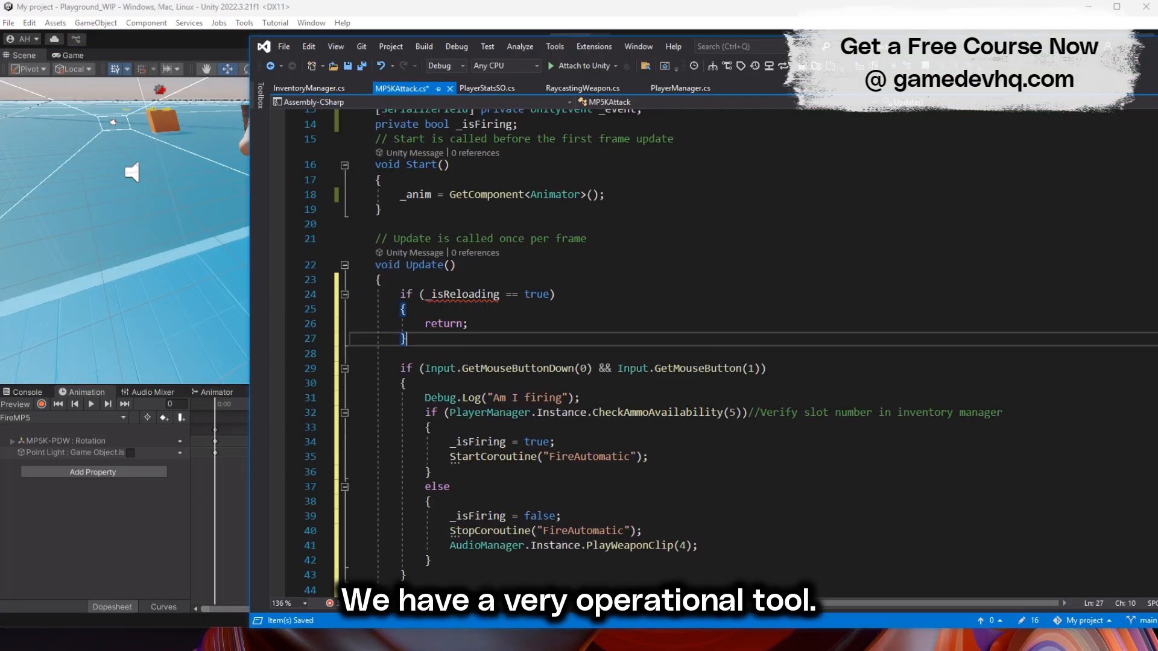
{"action": "scroll", "coordinate": [597, 239], "scroll_direction": "up", "scroll_amount": 2}
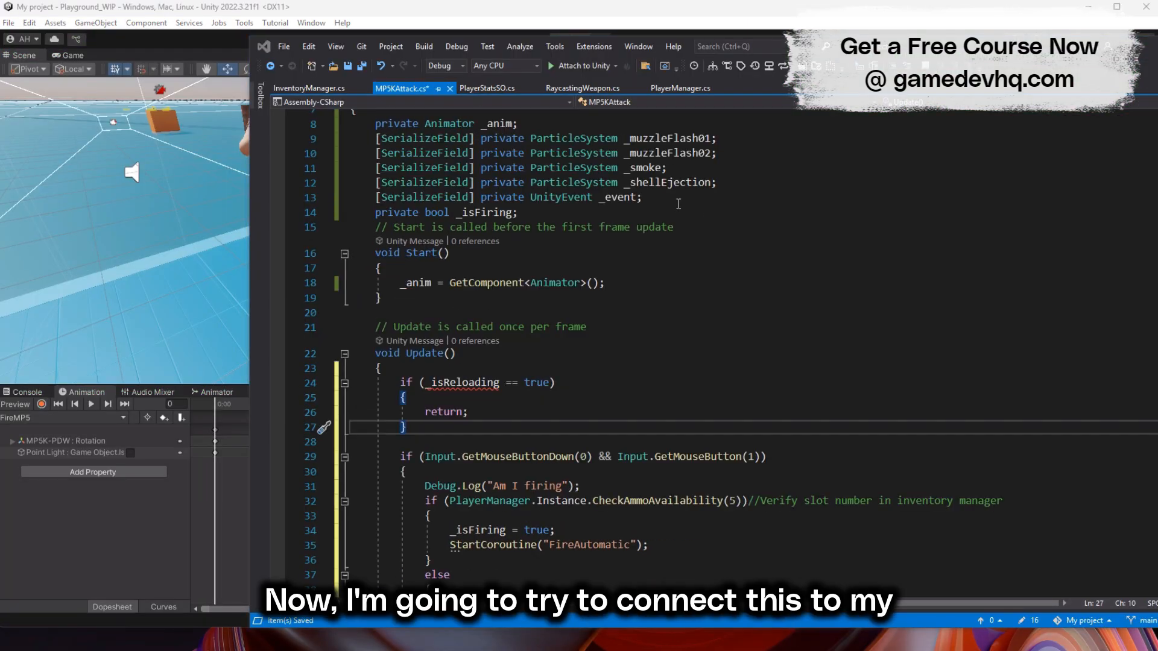
{"action": "left_click", "coordinate": [678, 203]}
{"action": "key", "text": "Return"}
{"action": "type", "text": "private bool _isReloading;"}
{"action": "left_click", "coordinate": [607, 216]}
{"action": "key", "text": "Delete"}
- Add a closing brace for the Update method below the mouse-input firing block and save the script
{"action": "scroll", "coordinate": [738, 388], "scroll_direction": "down", "scroll_amount": 2}
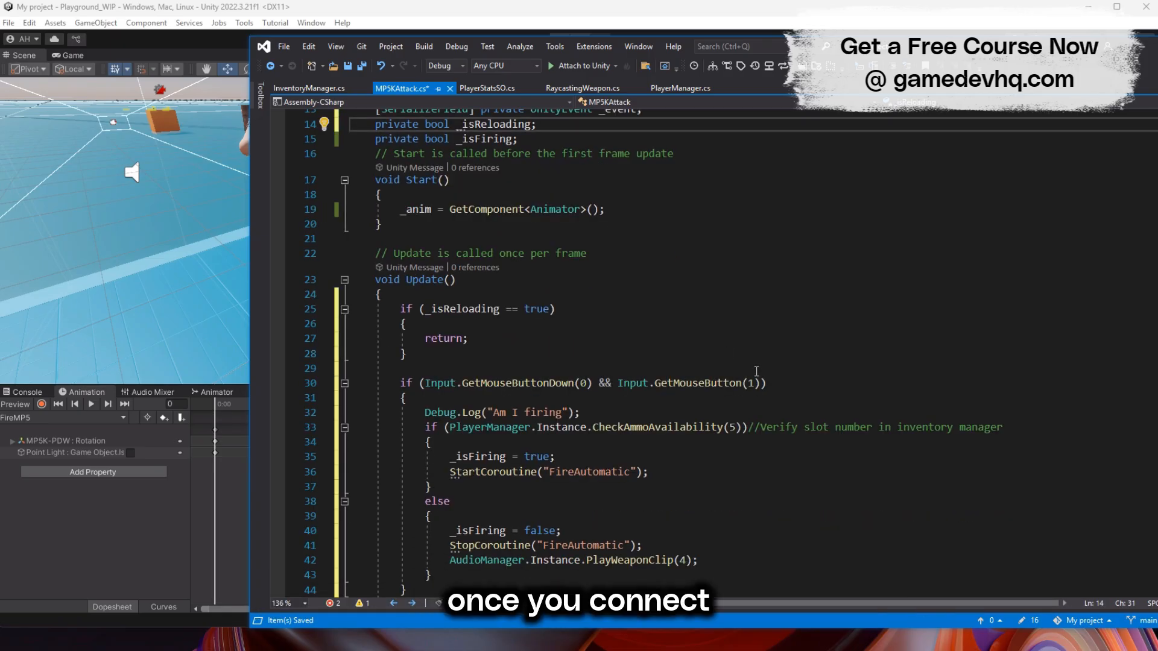
{"action": "left_click_drag", "start_coordinate": [480, 381], "coordinate": [729, 384]}
{"action": "left_click", "coordinate": [729, 384]}
{"action": "scroll", "coordinate": [598, 263], "scroll_direction": "down", "scroll_amount": 3}
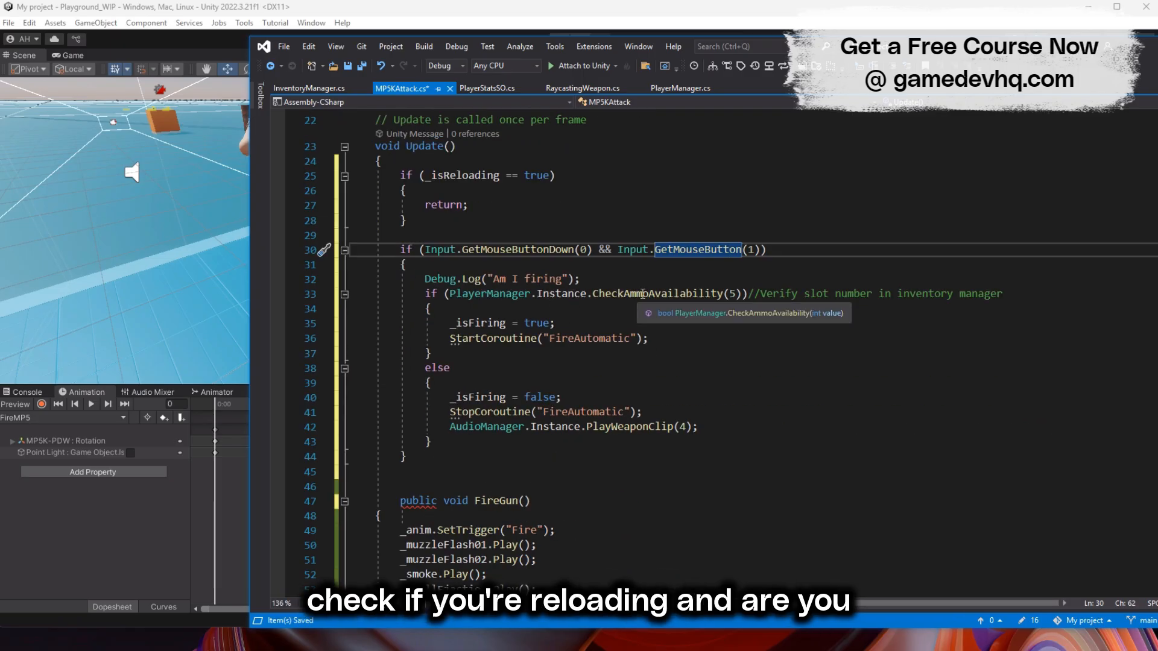
{"action": "left_click", "coordinate": [451, 452]}
{"action": "key", "text": "Return"}
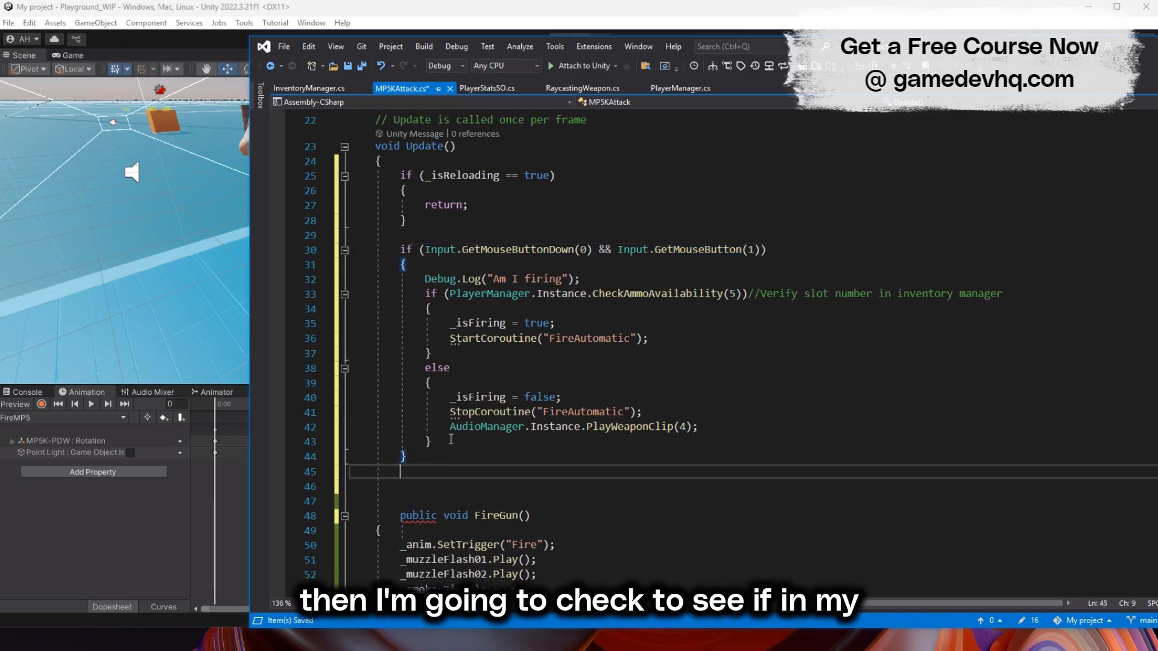
{"action": "key", "text": "ctrl+s"}
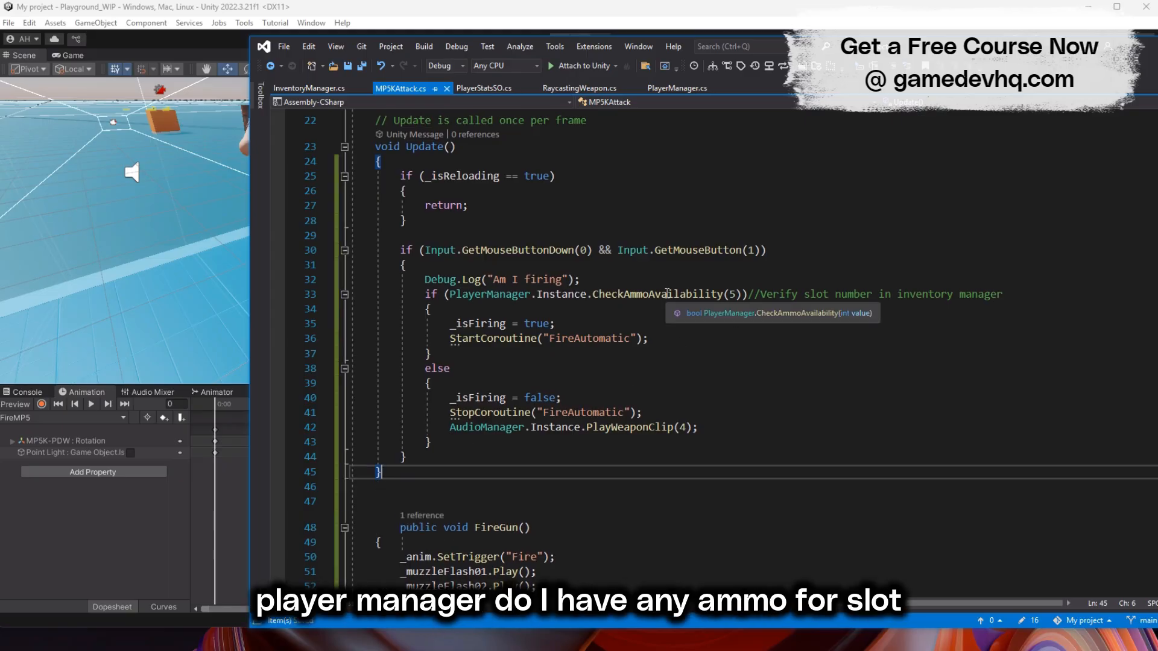
- Examine CheckAmmoAvailability in the PlayerManager script, then review the ammo branches back in MP5KAttack
{"action": "left_click", "coordinate": [676, 88]}
{"action": "scroll", "coordinate": [495, 263], "scroll_direction": "down", "scroll_amount": 15}
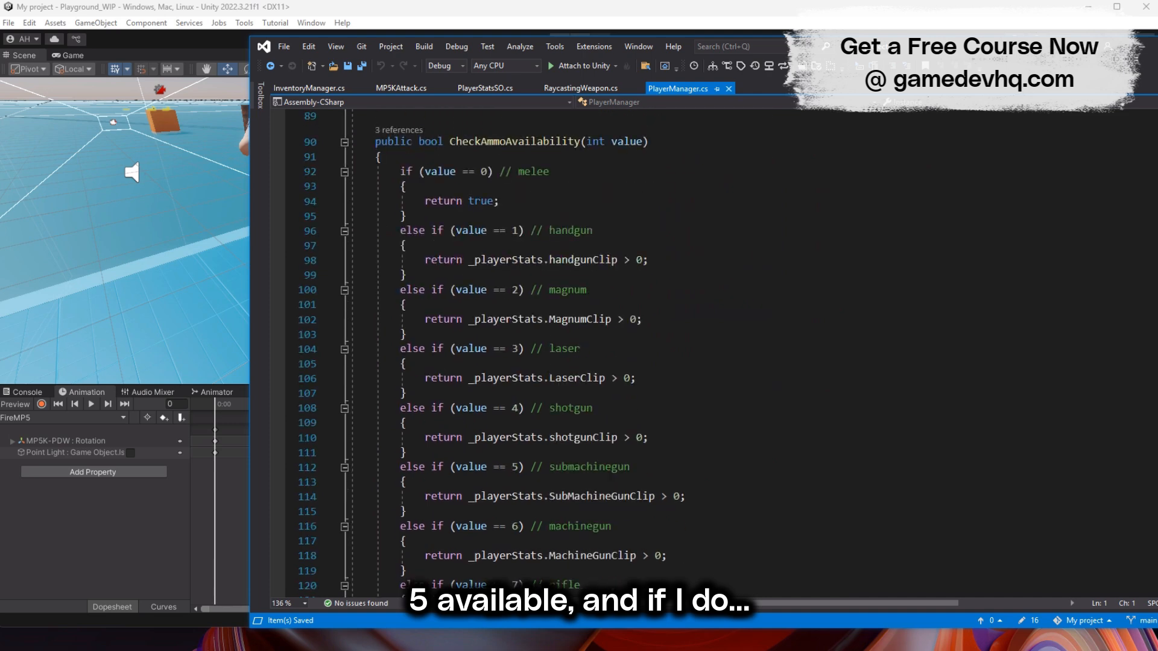
{"action": "left_click", "coordinate": [401, 88]}
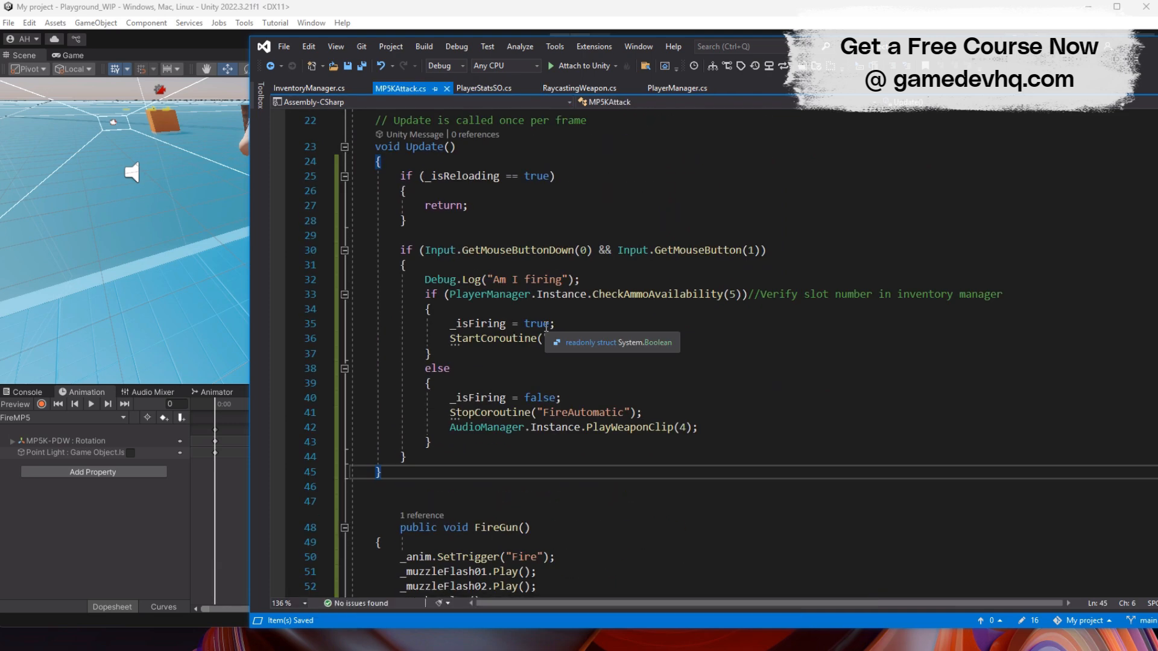
{"action": "scroll", "coordinate": [496, 324], "scroll_direction": "down", "scroll_amount": 2}
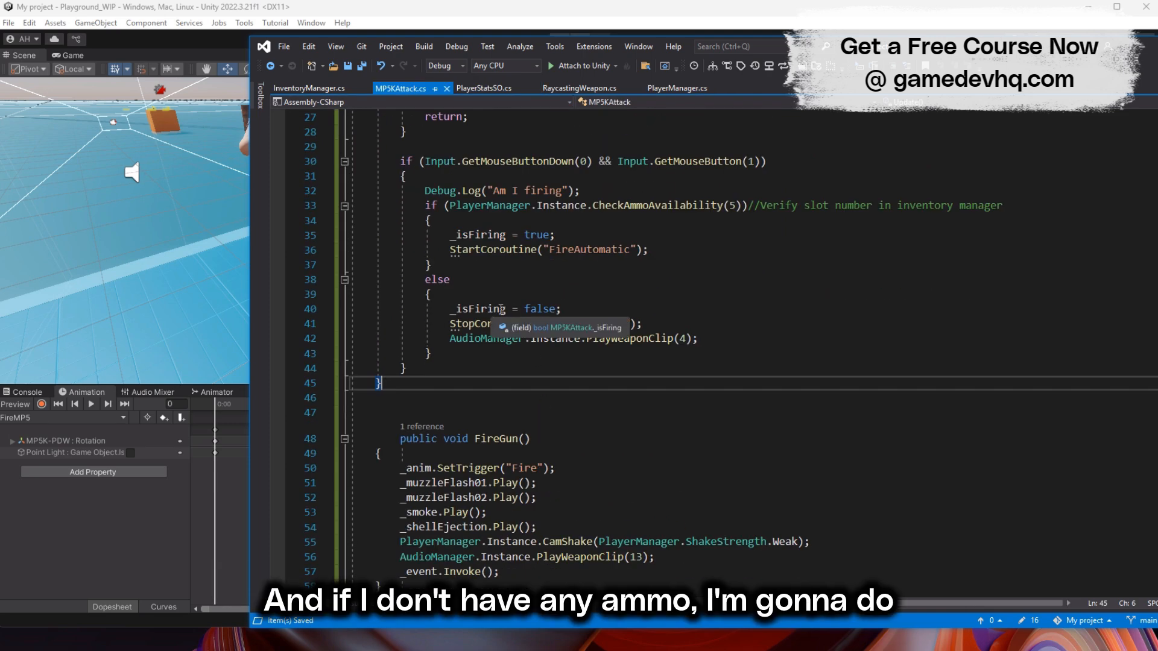
{"action": "scroll", "coordinate": [643, 300], "scroll_direction": "down", "scroll_amount": 1}
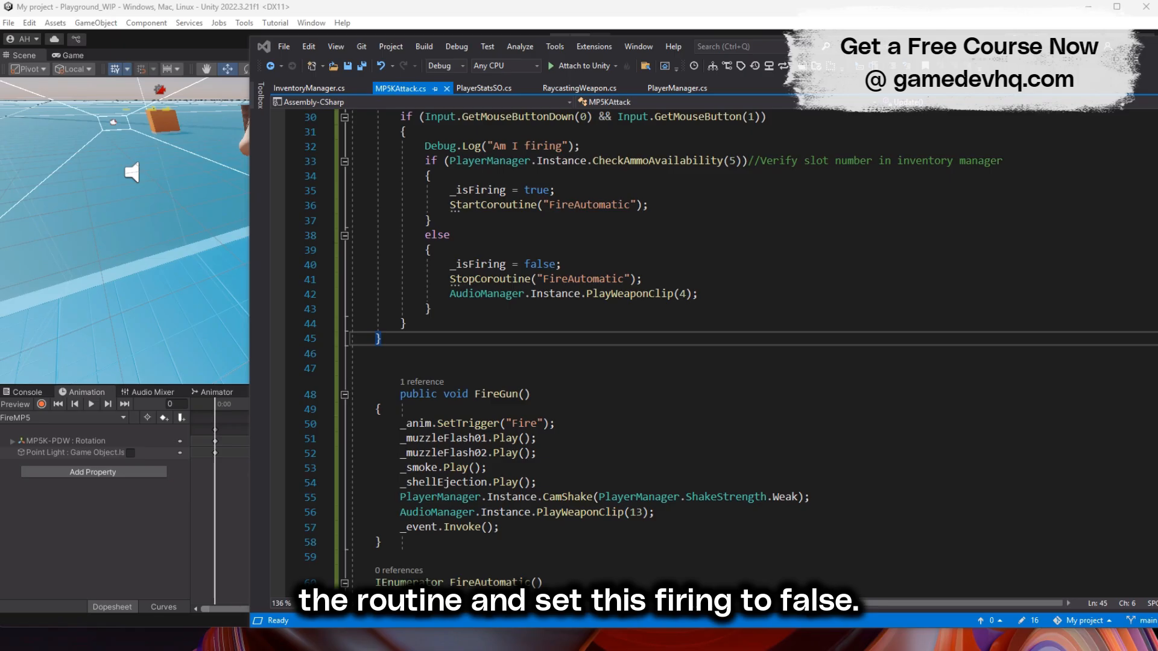
- Replace Update's closing brace with pasted code that stops firing and effects on mouse release and starts ReloadRoutine on the R key
{"action": "key", "text": "BackSpace"}
{"action": "key", "text": "BackSpace"}
{"action": "key", "text": "BackSpace"}
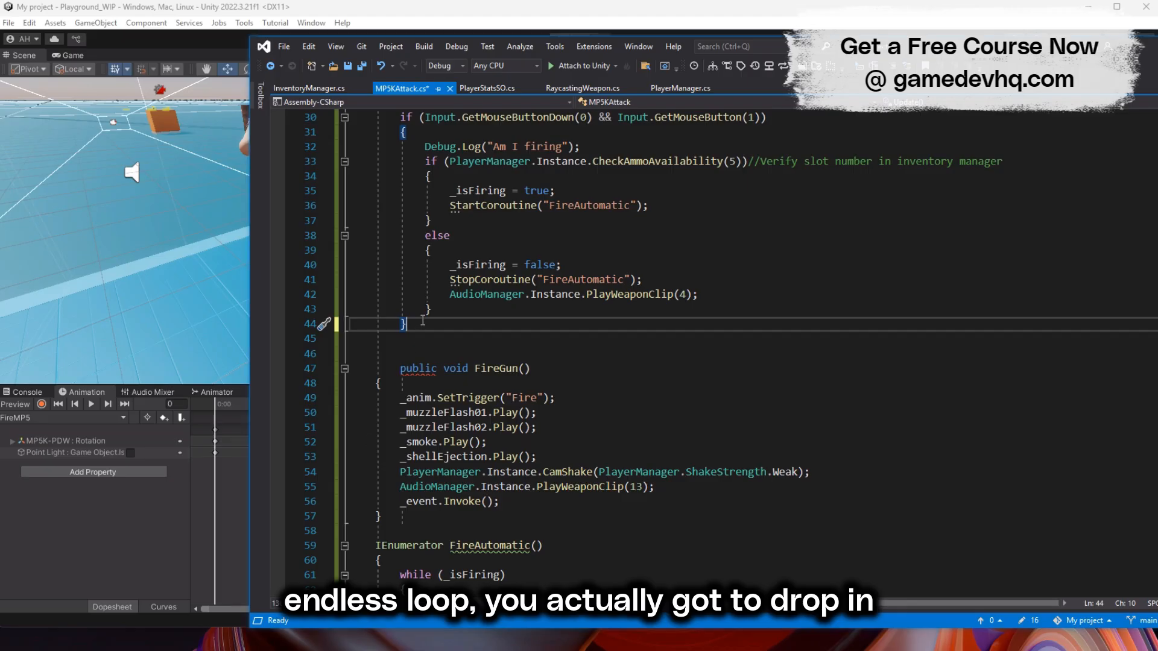
{"action": "key", "text": "Return"}
{"action": "type", "text": "if (Input.GetMouseButtonUp(0) || Input.GetMouseButtonUp(1)) { _isFiring = false; StopCoroutine(FireAutomatic()); _muzzleFlash01.Stop(); _muzzleFlash02.Stop(); _shellEjection.Stop(); _smoke.Stop(); }  if (Input.GetKeyDown(KeyCode.R)) { StartCoroutine(ReloadRoutine()); } }"}
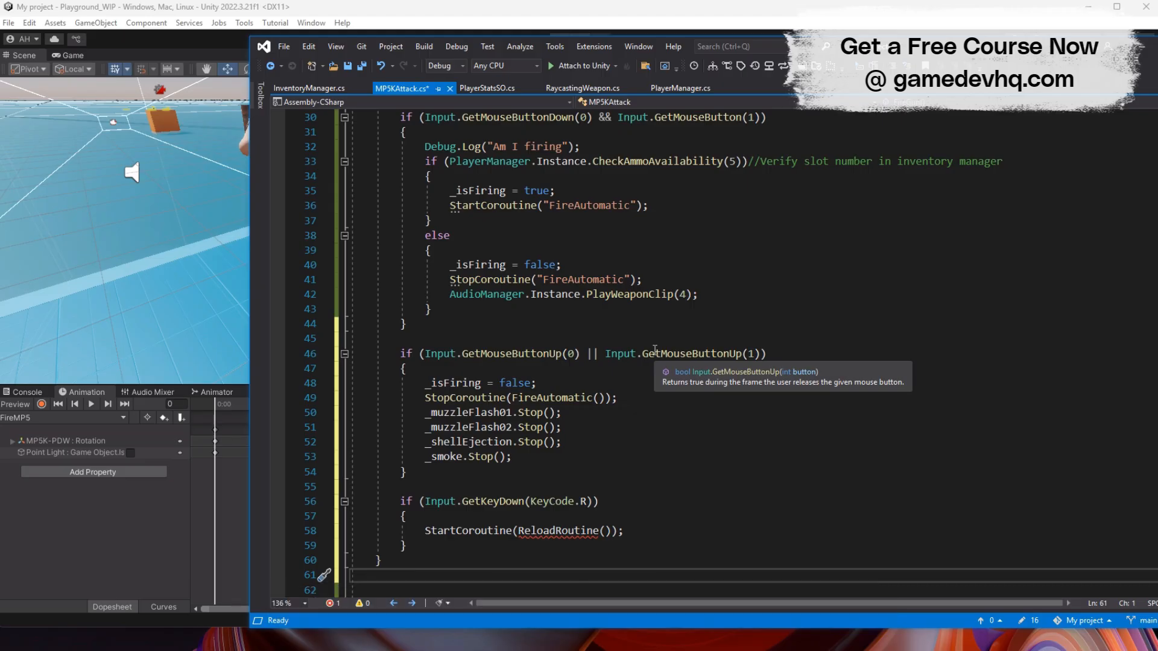
- Review the mouse-release code and remove the extra blank lines above the FireGun method
{"action": "left_click", "coordinate": [426, 383]}
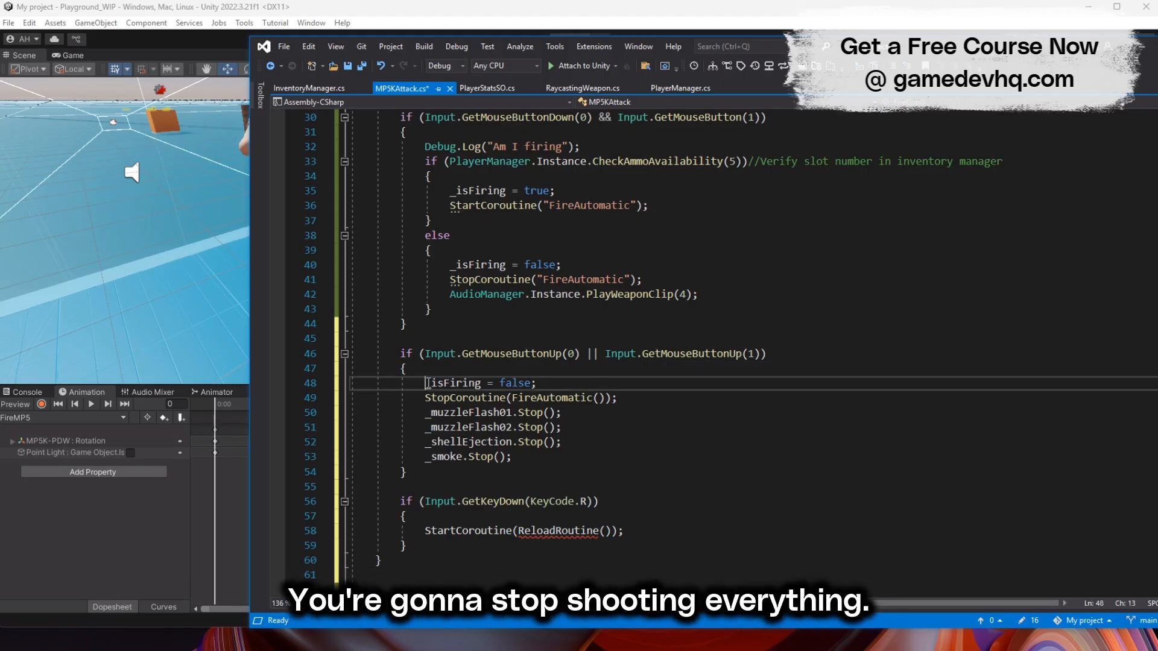
{"action": "left_click_drag", "start_coordinate": [424, 398], "coordinate": [616, 398]}
{"action": "scroll", "coordinate": [476, 383], "scroll_direction": "down", "scroll_amount": 3}
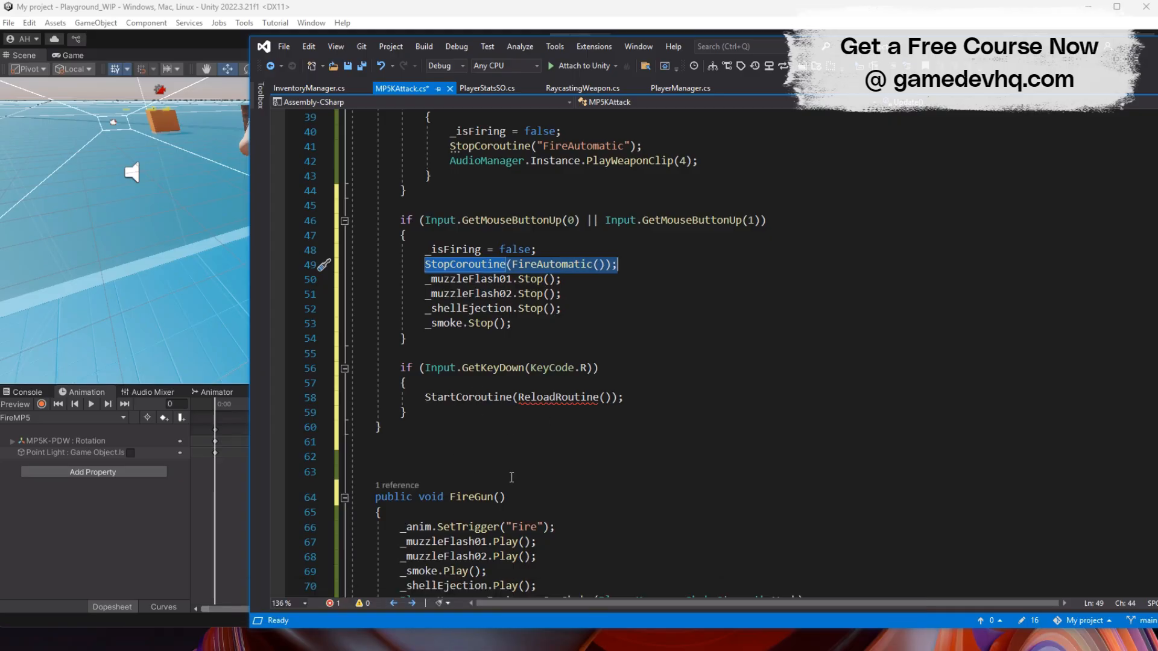
{"action": "scroll", "coordinate": [495, 350], "scroll_direction": "down", "scroll_amount": 4}
{"action": "key", "text": "Delete"}
{"action": "key", "text": "Delete"}
- Replace the //check ammo comment in FireAutomatic with an if (PlayerManager.Instance.CheckAmmoAvailability(5)) block
{"action": "scroll", "coordinate": [422, 247], "scroll_direction": "down", "scroll_amount": 4}
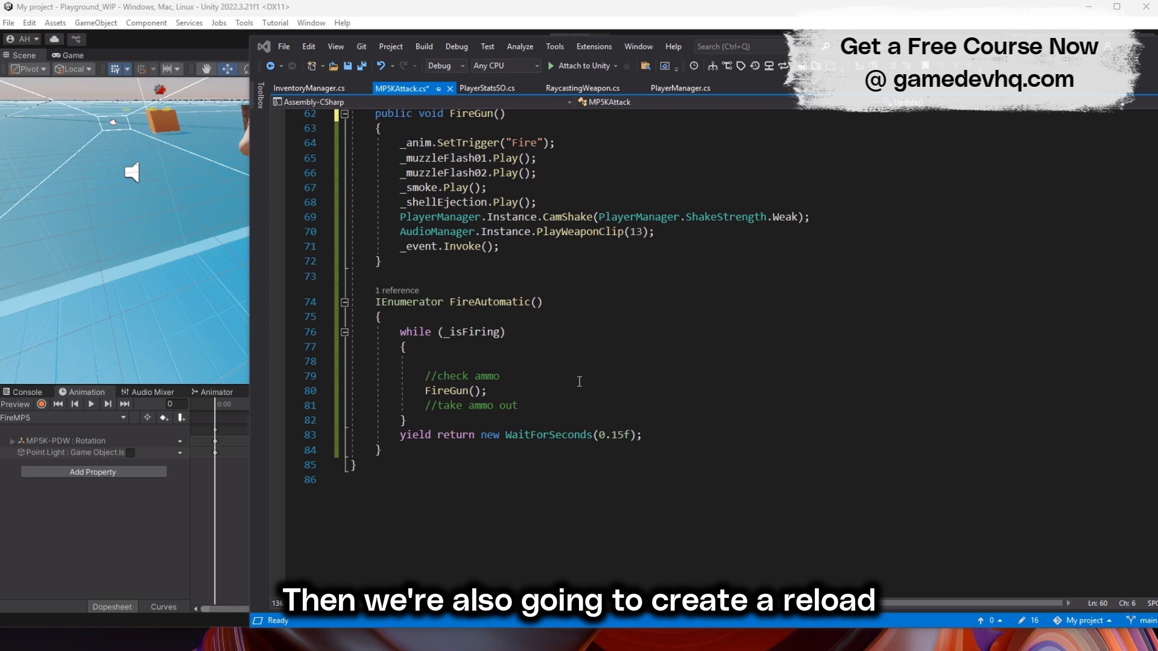
{"action": "type", "text": "if"}
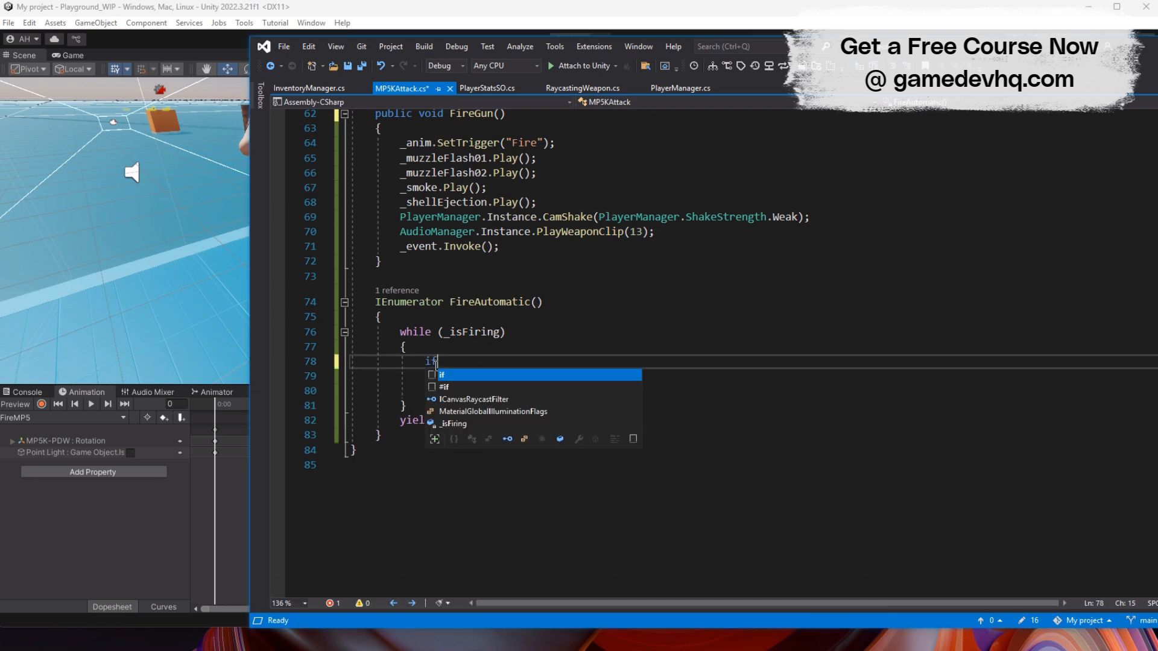
{"action": "type", "text": " (PlayerManager.instance.usesu"}
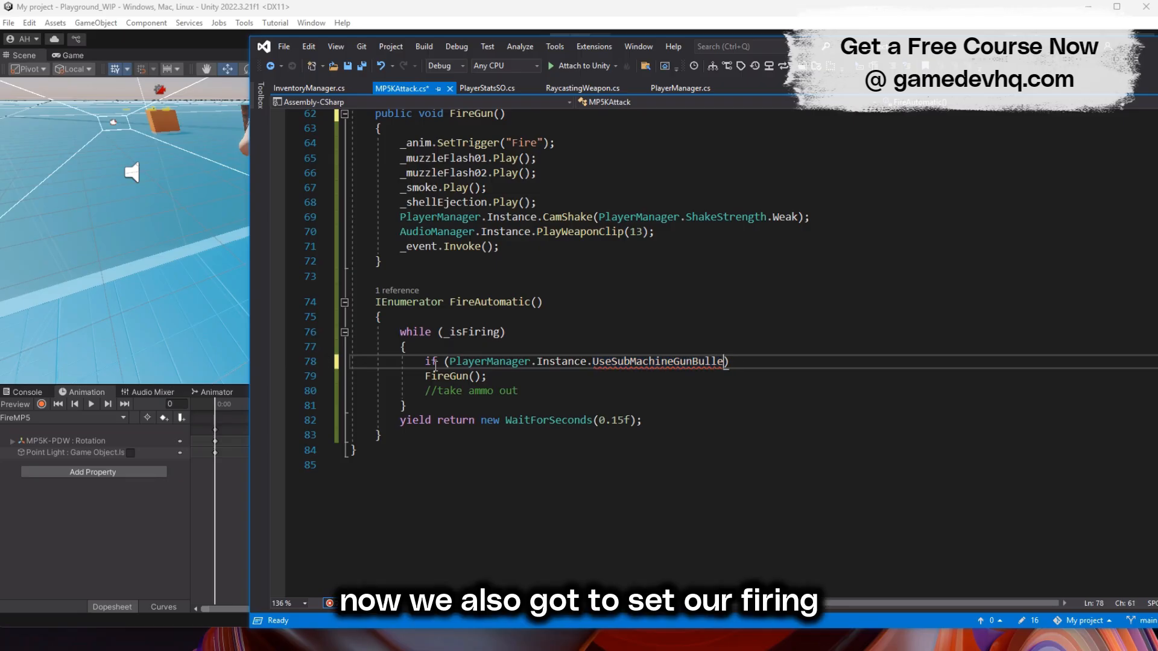
{"action": "key", "text": "Tab"}
{"action": "type", "text": "(5"}
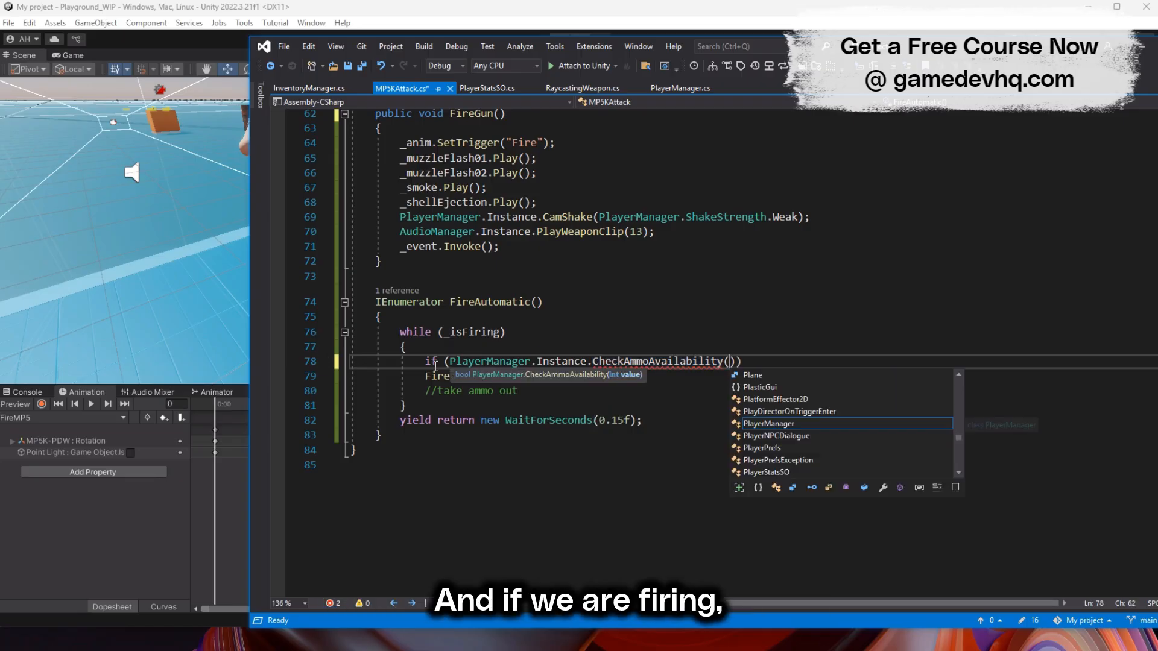
{"action": "key", "text": "Return"}
{"action": "type", "text": "{"}
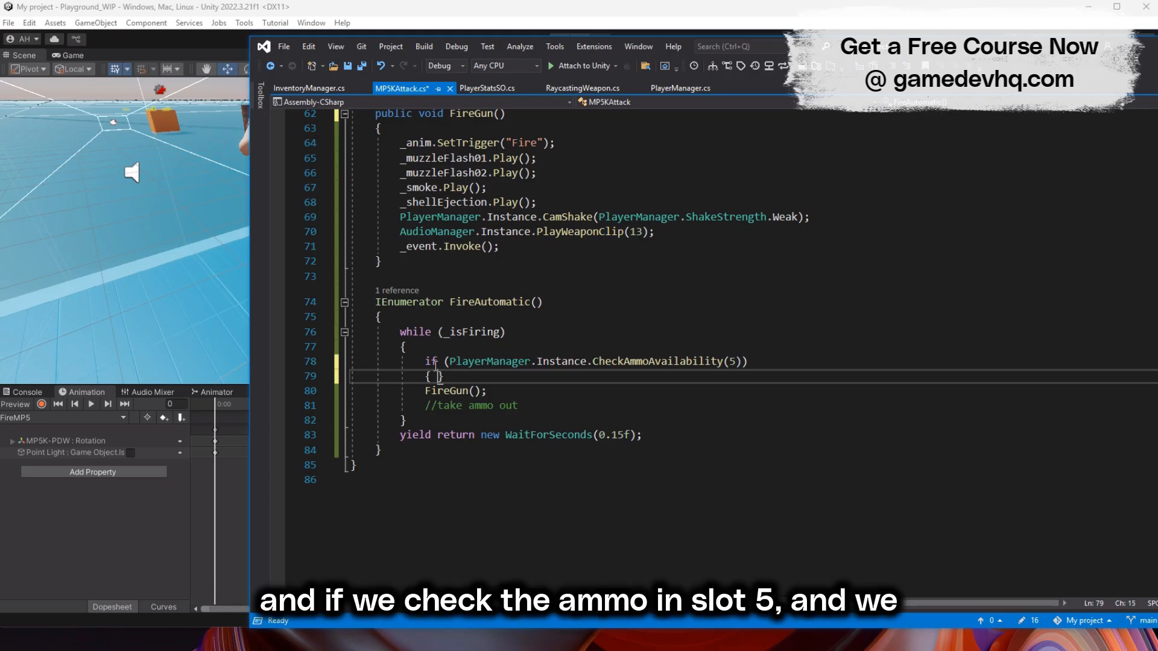
{"action": "key", "text": "Return"}
- Move FireGun() into the ammo check block and replace the //take ammo out comment with PlayerManager.Instance.UseSubMachineGunBullet()
{"action": "key", "text": "ctrl+x"}
{"action": "left_click", "coordinate": [470, 391]}
{"action": "key", "text": "ctrl+v"}
{"action": "left_click_drag", "start_coordinate": [576, 409], "coordinate": [451, 406]}
{"action": "type", "text": "PlayerManager.instance.uses"}
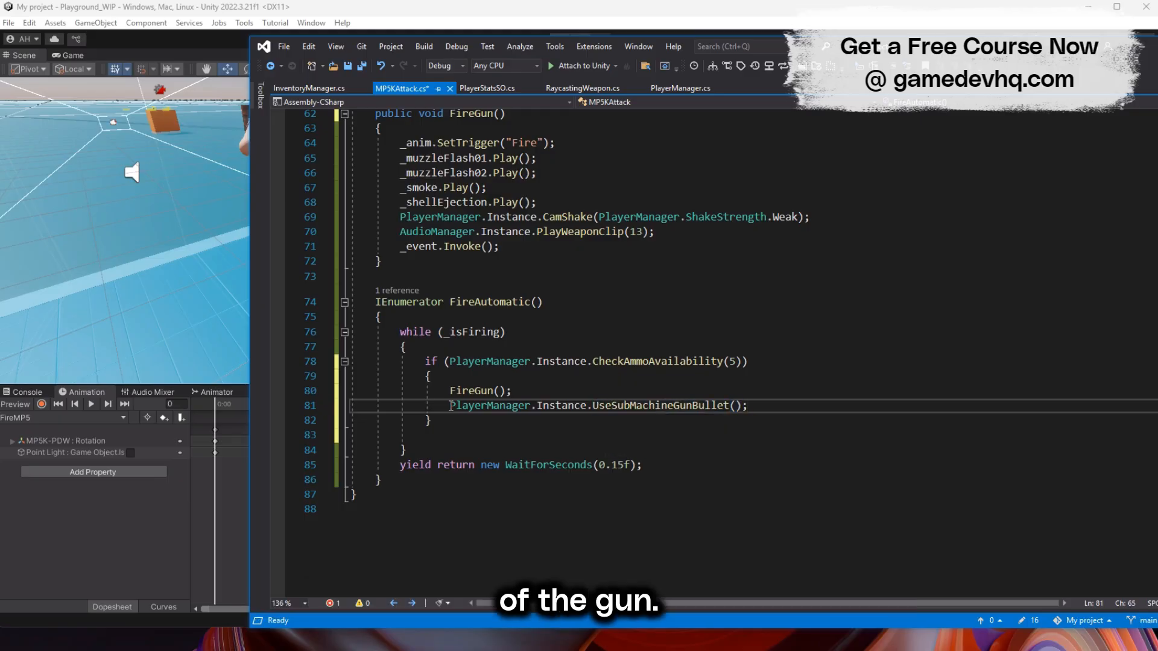
- Add an else block that plays weapon clip 4, sets _isFiring to false, stops all four particle effects and breaks the loop
{"action": "left_click", "coordinate": [478, 422]}
{"action": "key", "text": "Return"}
{"action": "type", "text": "else"}
{"action": "key", "text": "Return"}
{"action": "type", "text": "{"}
{"action": "key", "text": "Return"}
{"action": "scroll", "coordinate": [530, 436], "scroll_direction": "down", "scroll_amount": 3}
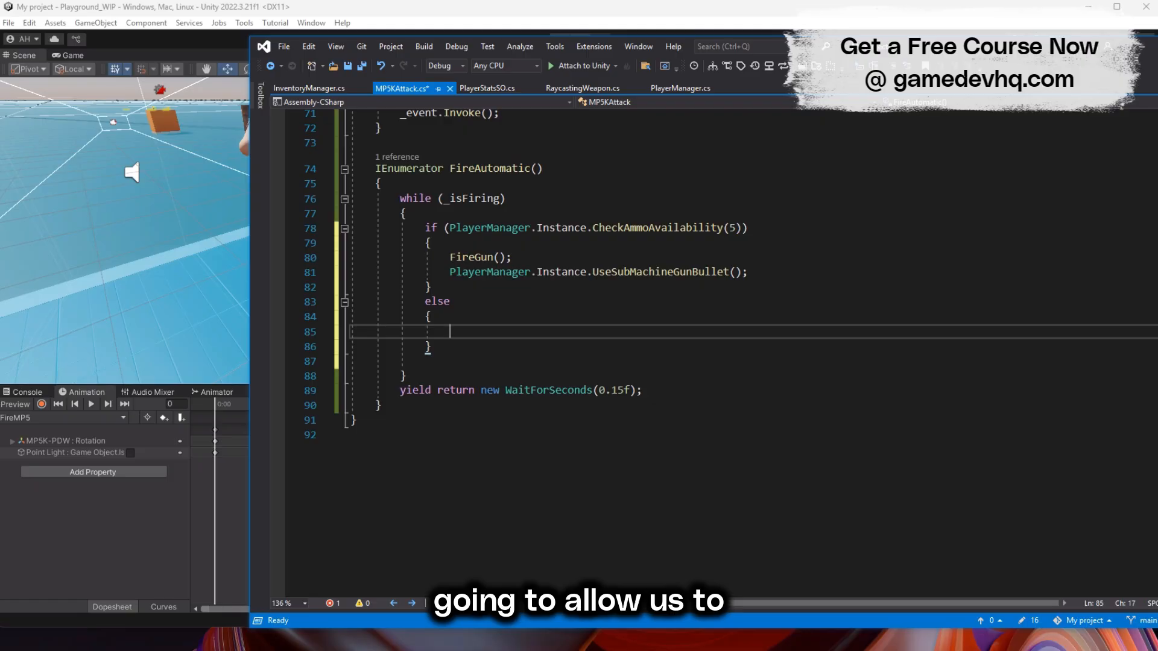
{"action": "key", "text": "ctrl+v"}
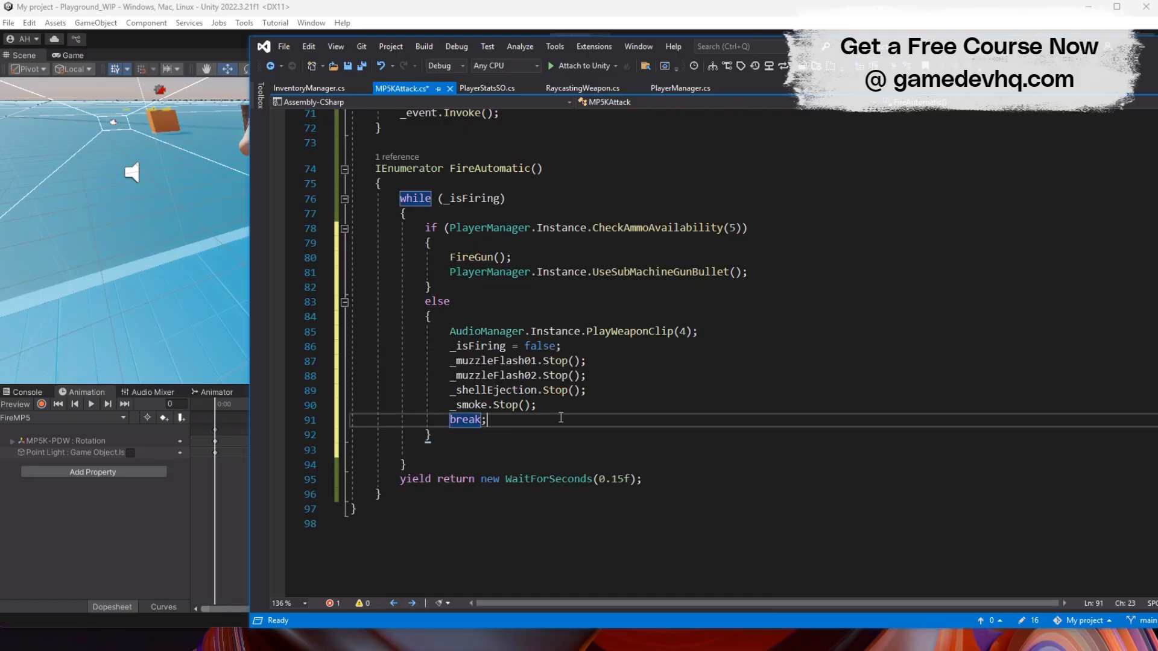
- Move the yield return new WaitForSeconds(0.15f) line inside the while loop after the else block, remove the blank line and save
{"action": "left_click", "coordinate": [480, 478]}
{"action": "key", "text": "ctrl+x"}
{"action": "left_click", "coordinate": [483, 450]}
{"action": "key", "text": "ctrl+v"}
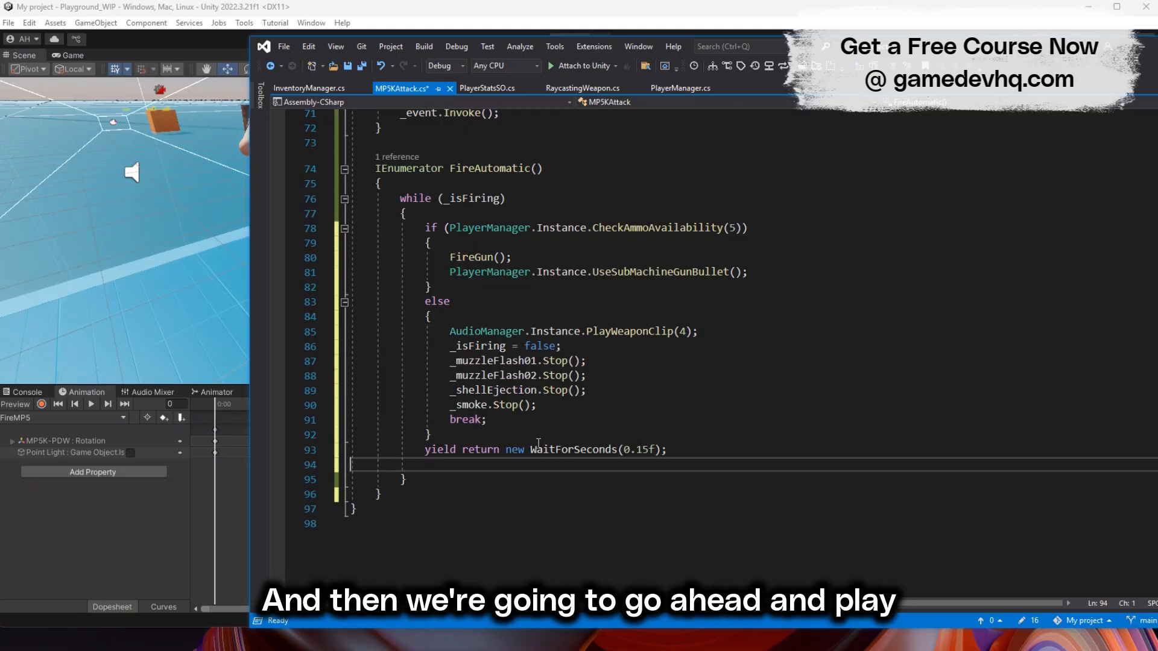
{"action": "left_click", "coordinate": [716, 449]}
{"action": "key", "text": "Delete"}
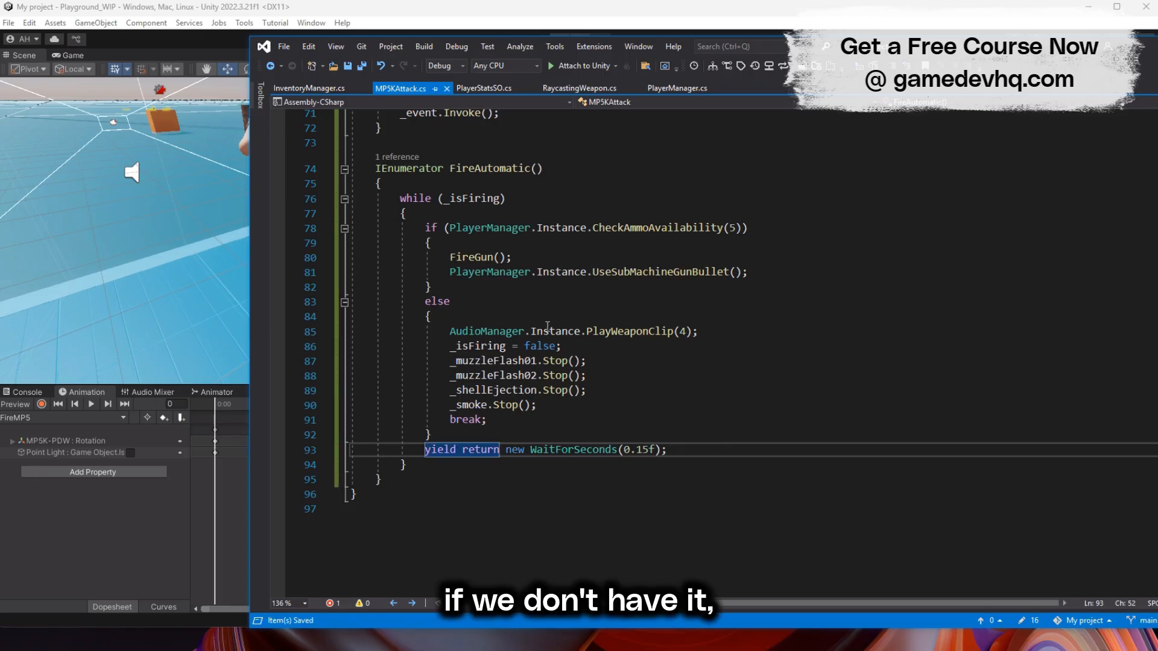
- Create an IEnumerator ReloadRoutine() that sets _isReloading, calls ReloadSubMachineGun, triggers "Reload", plays clip 5, waits 1.4f seconds and clears _isReloading
{"action": "scroll", "coordinate": [547, 326], "scroll_direction": "up", "scroll_amount": 5}
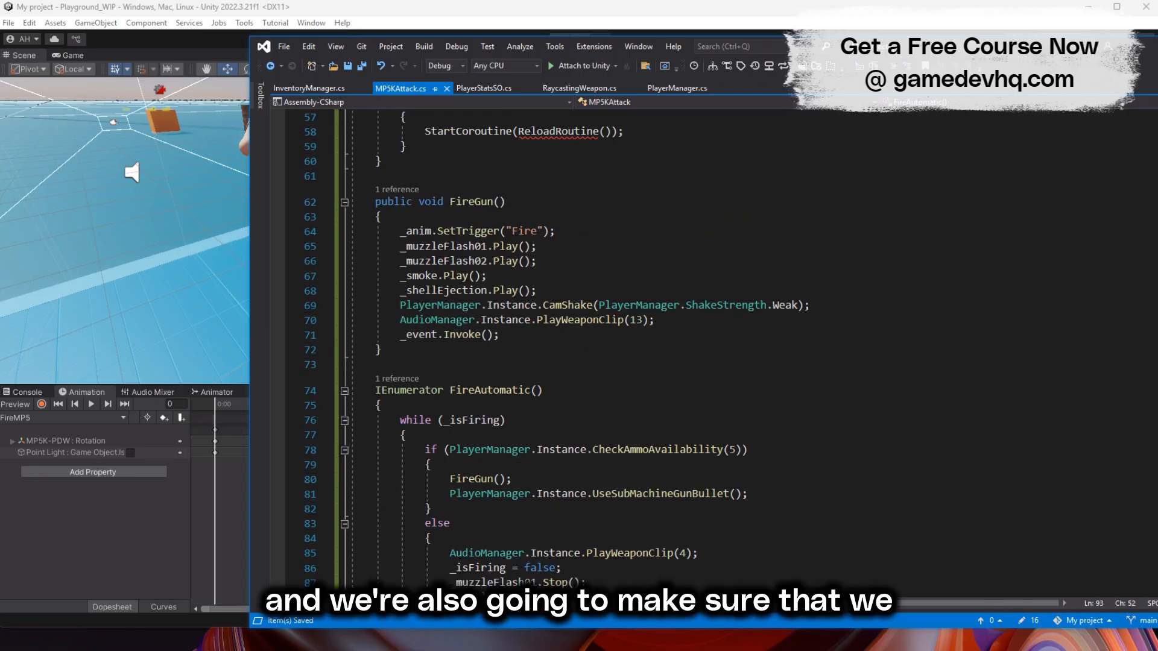
{"action": "scroll", "coordinate": [525, 246], "scroll_direction": "up", "scroll_amount": 2}
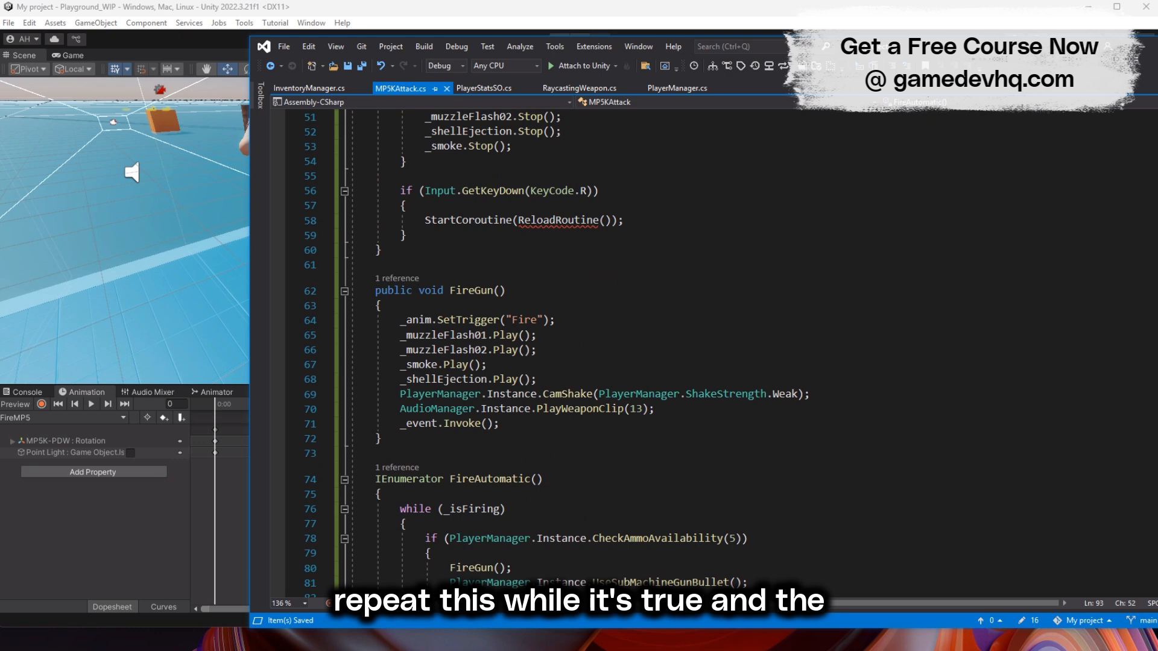
{"action": "scroll", "coordinate": [427, 441], "scroll_direction": "down", "scroll_amount": 8}
{"action": "left_click", "coordinate": [427, 440]}
{"action": "key", "text": "Return"}
{"action": "key", "text": "Return"}
{"action": "type", "text": "ienumerator ReloadRoutine()"}
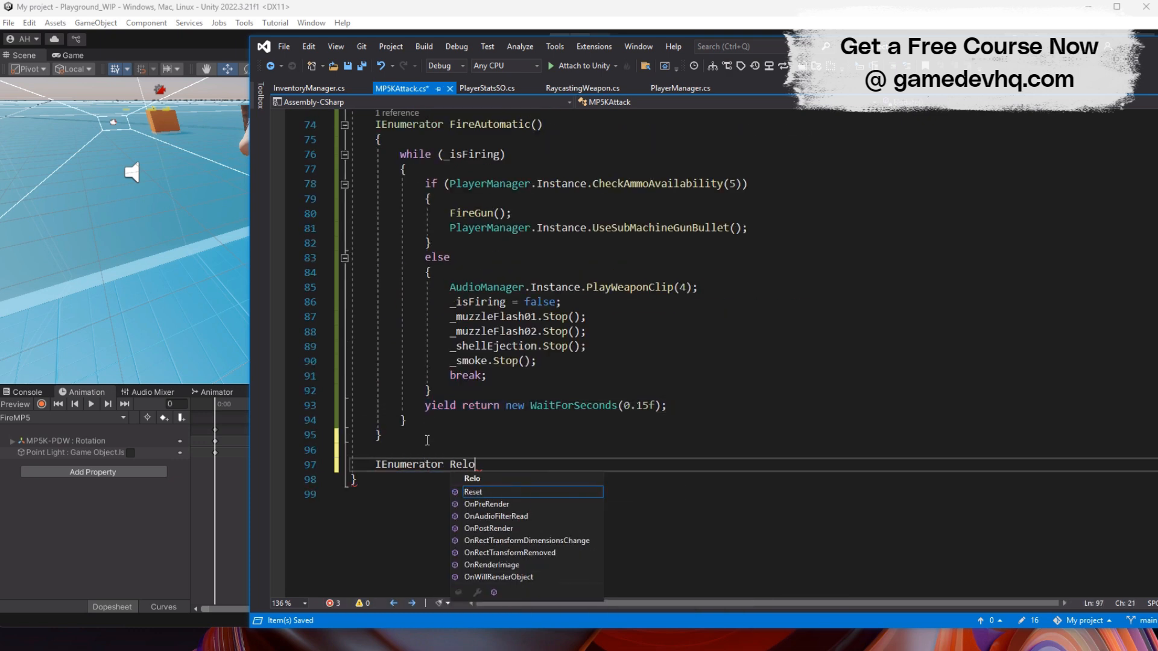
{"action": "key", "text": "Return"}
{"action": "type", "text": "{"}
{"action": "key", "text": "Return"}
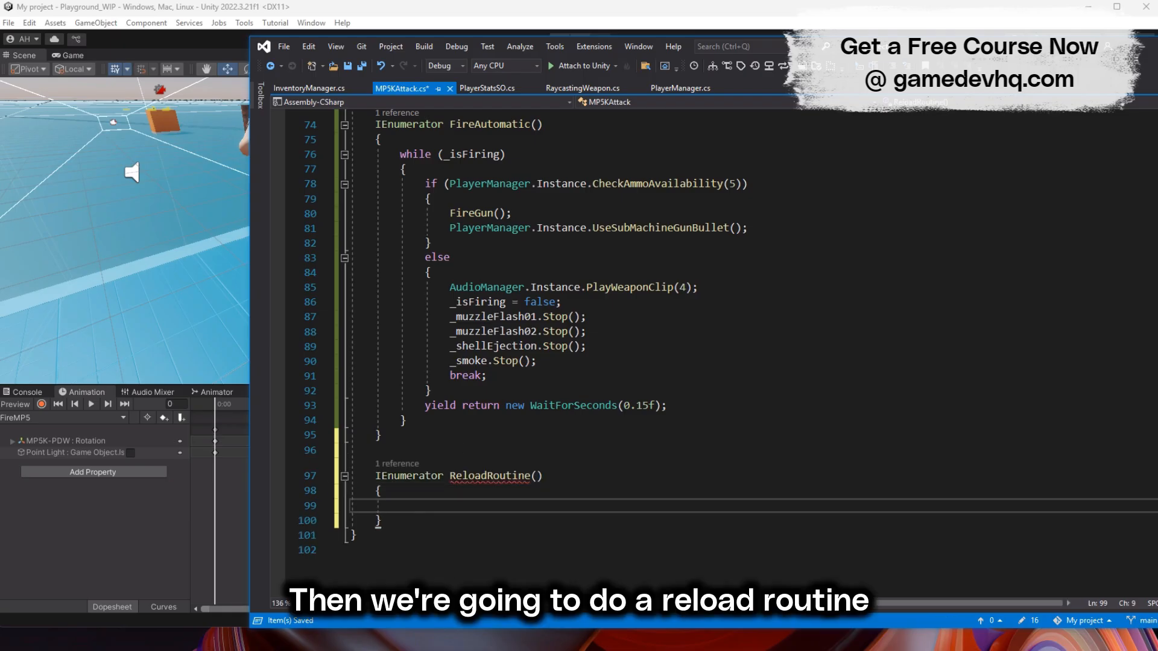
{"action": "key", "text": "ctrl+v"}
{"action": "scroll", "coordinate": [451, 507], "scroll_direction": "down", "scroll_amount": 3}
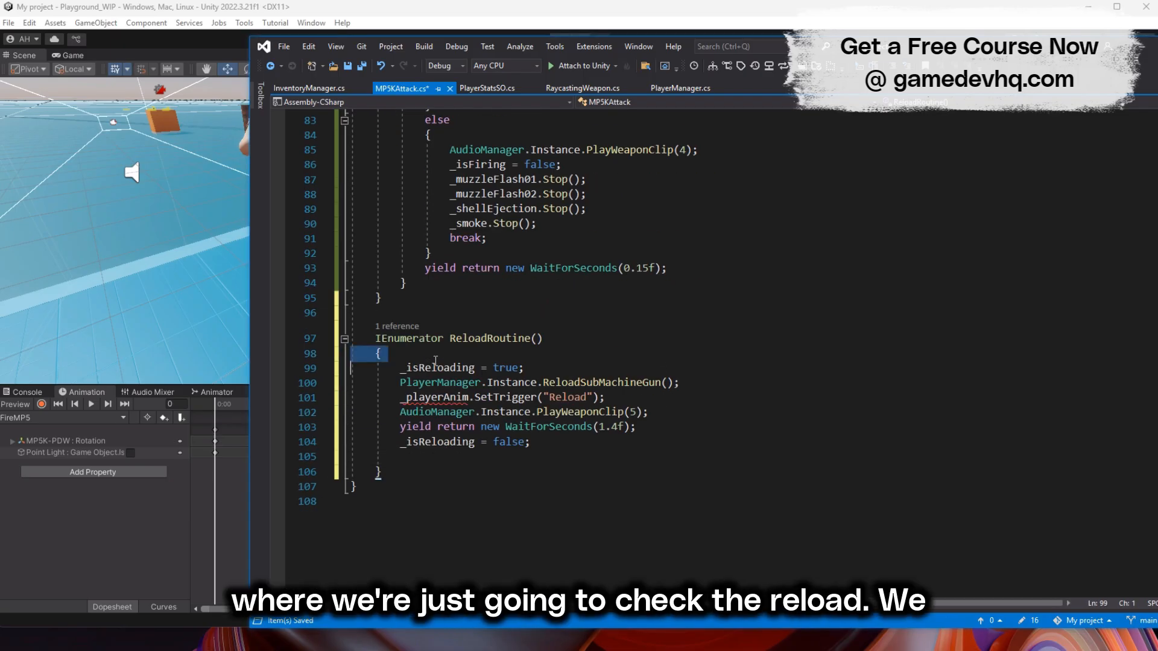
- Declare a private Animator field named _playerAnim below the _event field
{"action": "triple_click", "coordinate": [440, 386]}
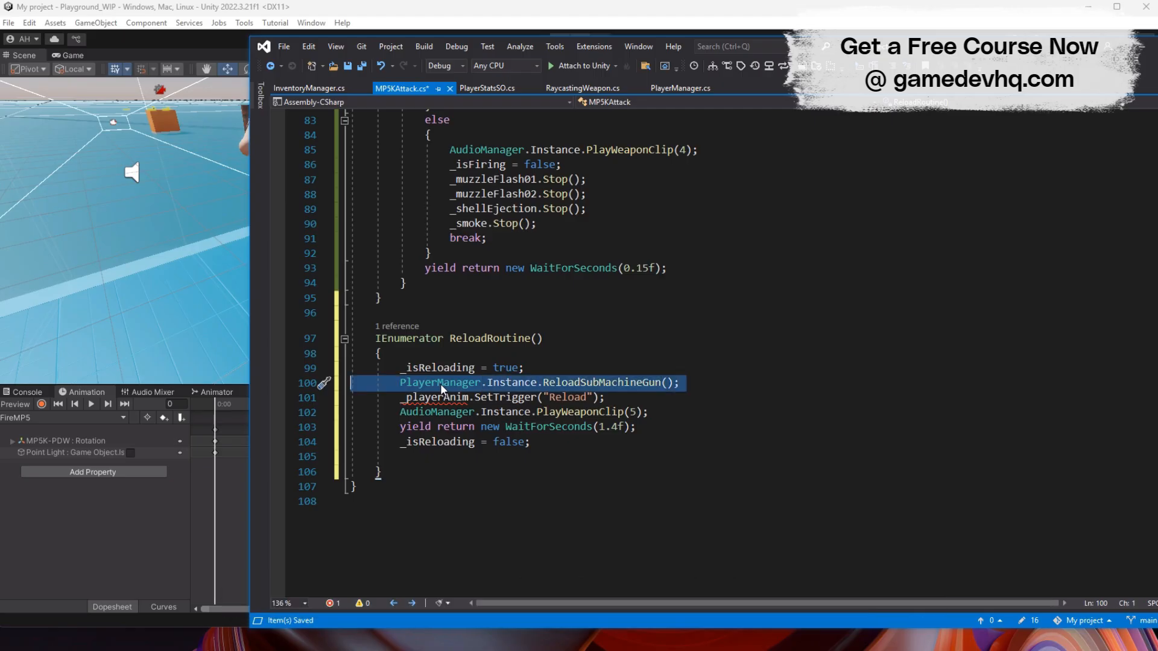
{"action": "left_click", "coordinate": [653, 307]}
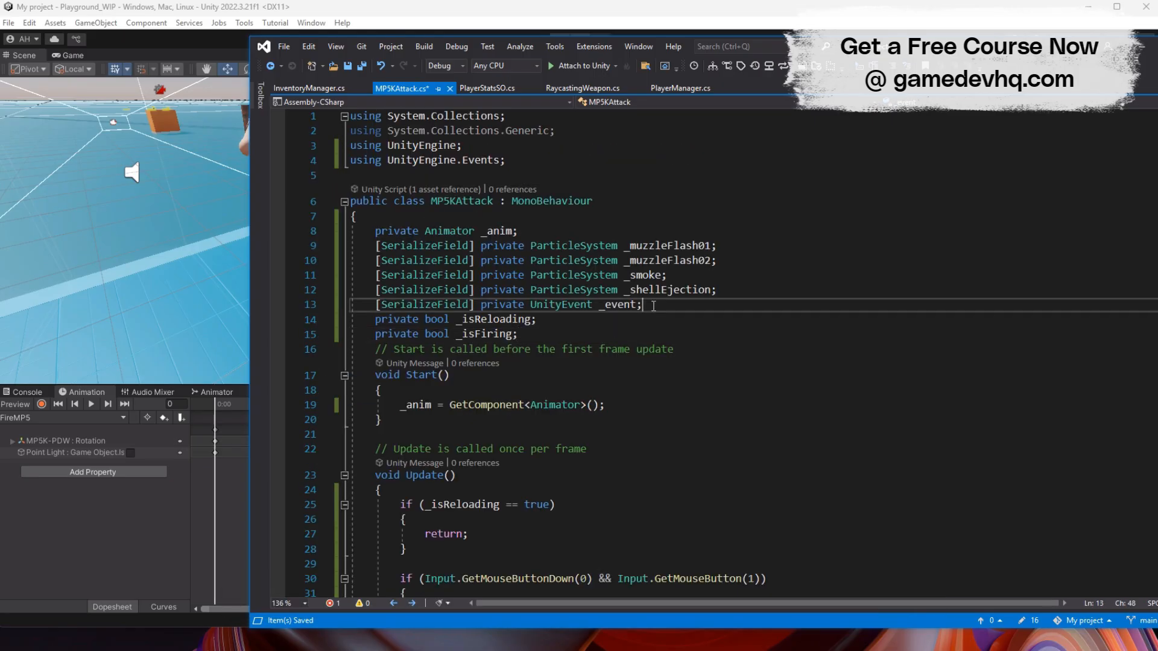
{"action": "key", "text": "Return"}
{"action": "type", "text": "private animator _player"}
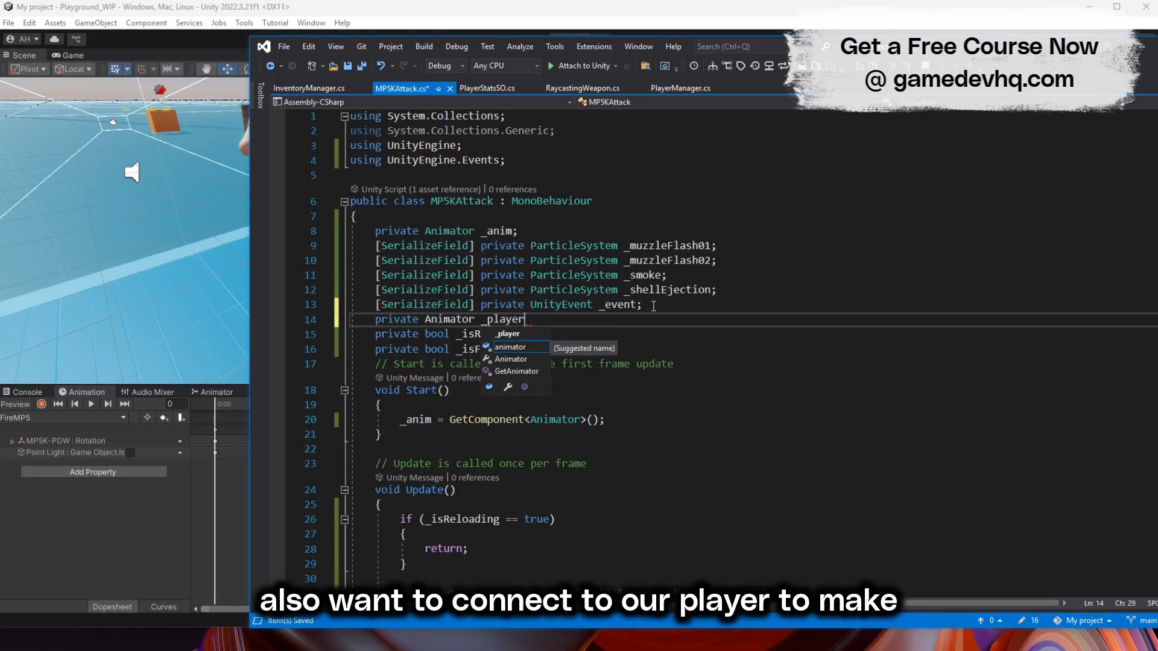
{"action": "type", "text": "Anim;"}
- In Start(), assign _playerAnim with GameObject.Find("PlayerArmature").GetComponent<Animator>(); below the _anim line and save the script
{"action": "left_click", "coordinate": [630, 419]}
{"action": "key", "text": "Return"}
{"action": "type", "text": "_playerAnim = Game"}
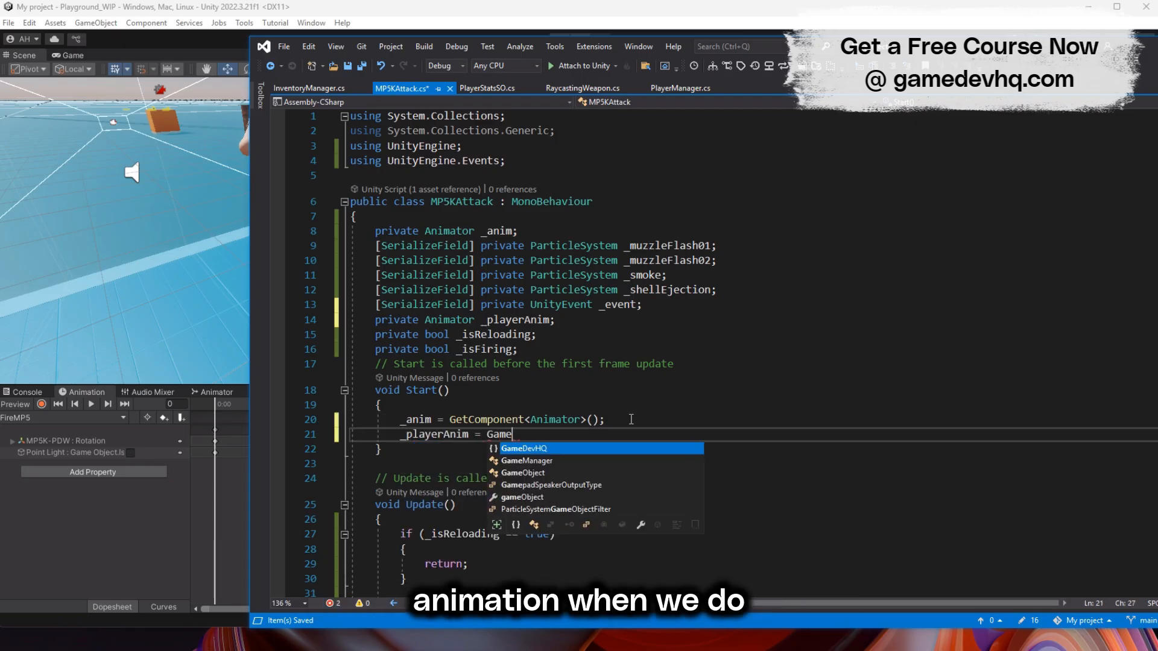
{"action": "type", "text": "Object.Find(\"Player"}
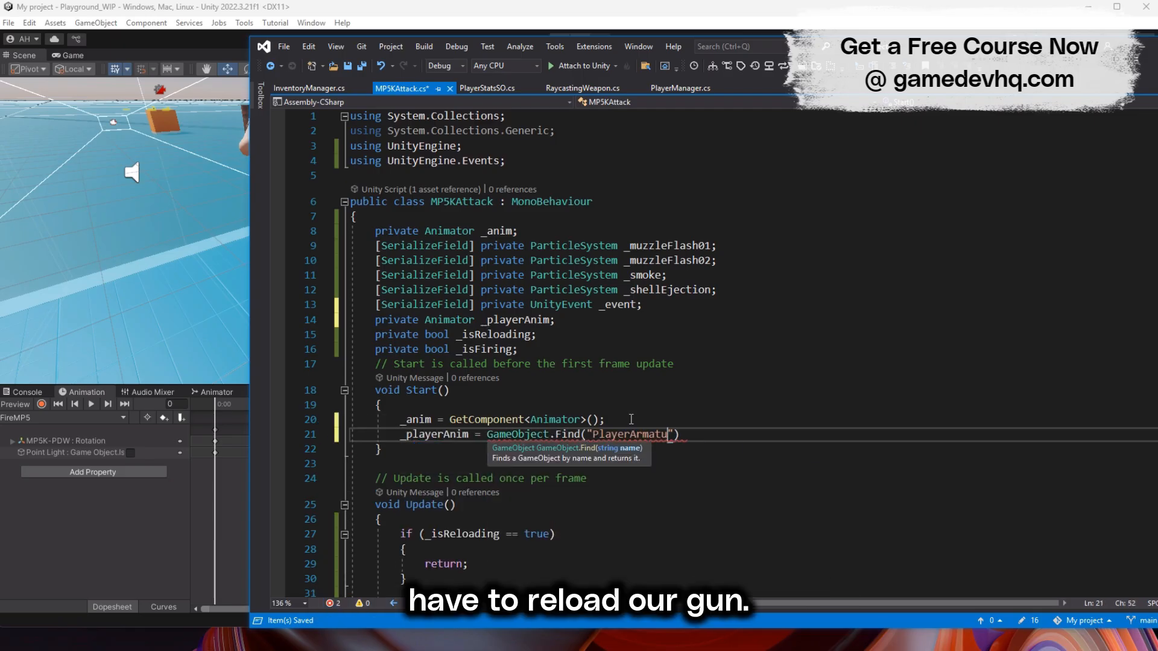
{"action": "type", "text": "Armature\").GetComponent<Animator>"}
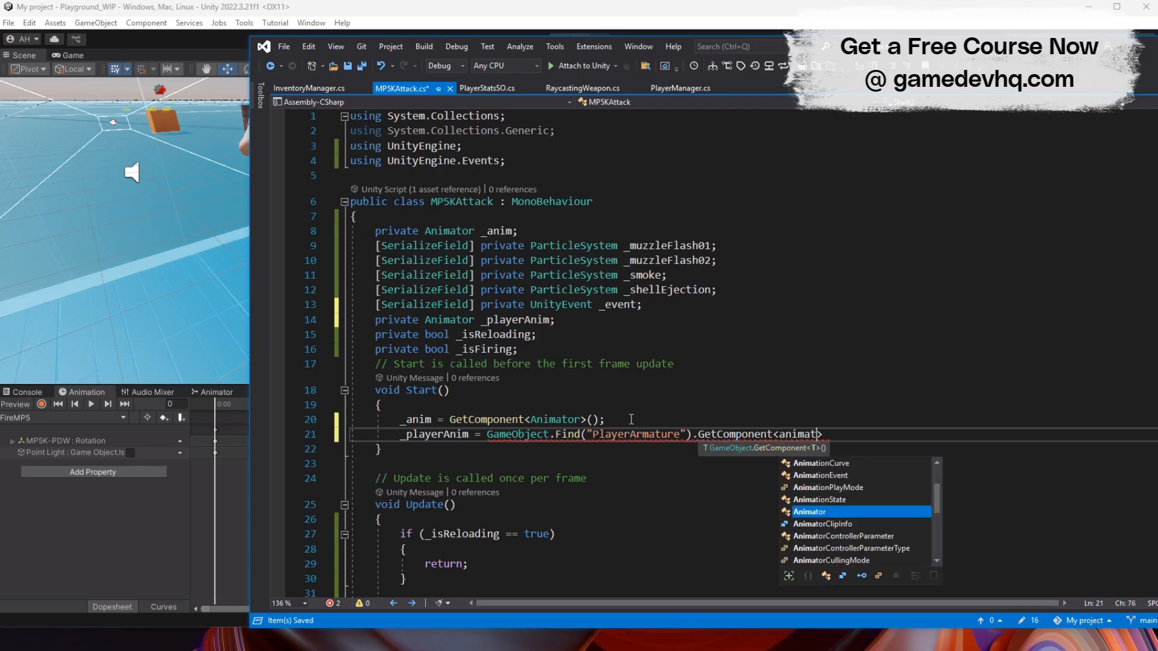
{"action": "scroll", "coordinate": [631, 419], "scroll_direction": "down", "scroll_amount": 20}
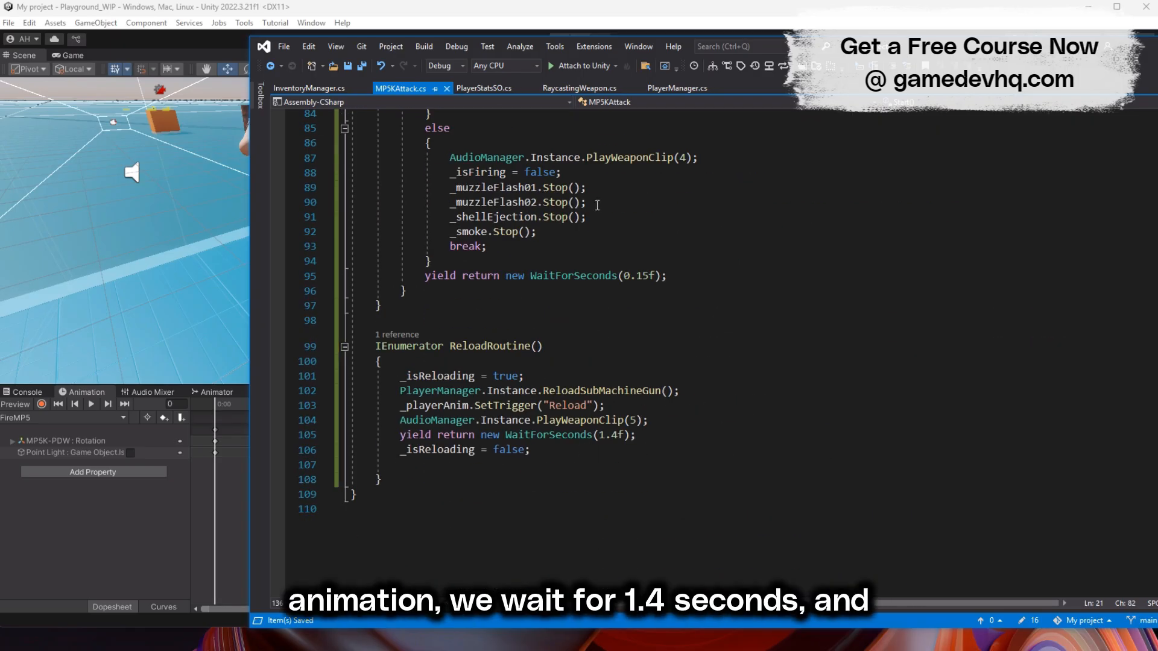
- Switch to Unity and play-test the submachine gun by firing until the clip is empty, reloading and firing again
{"action": "left_click", "coordinate": [383, 11]}
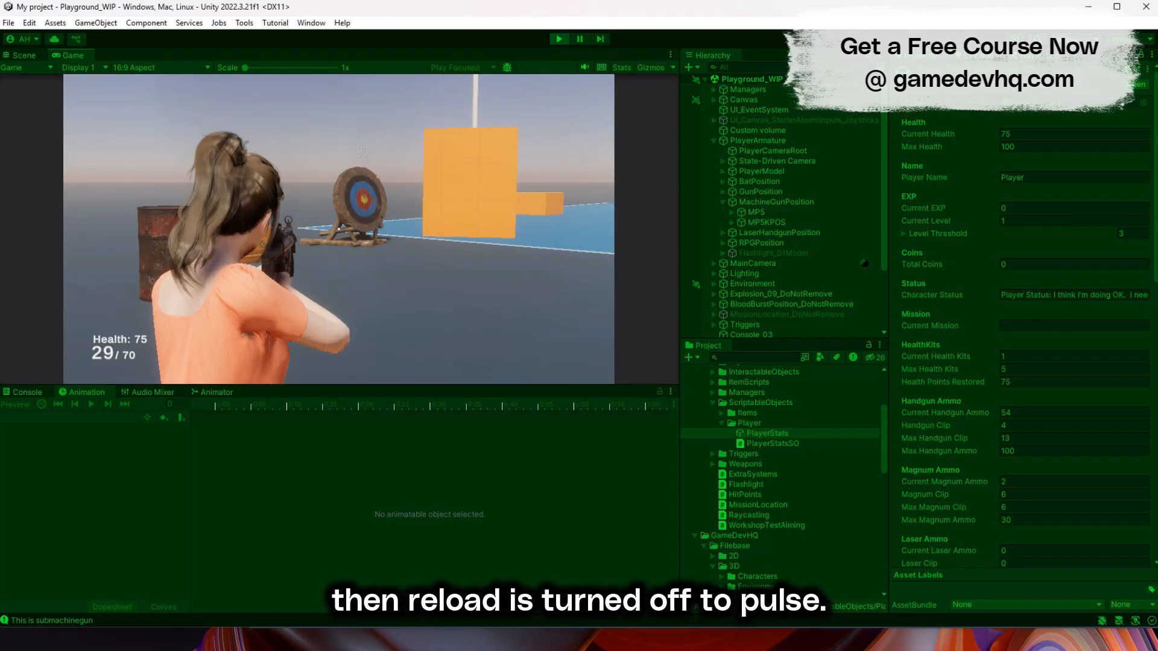
{"action": "left_click", "coordinate": [339, 229]}
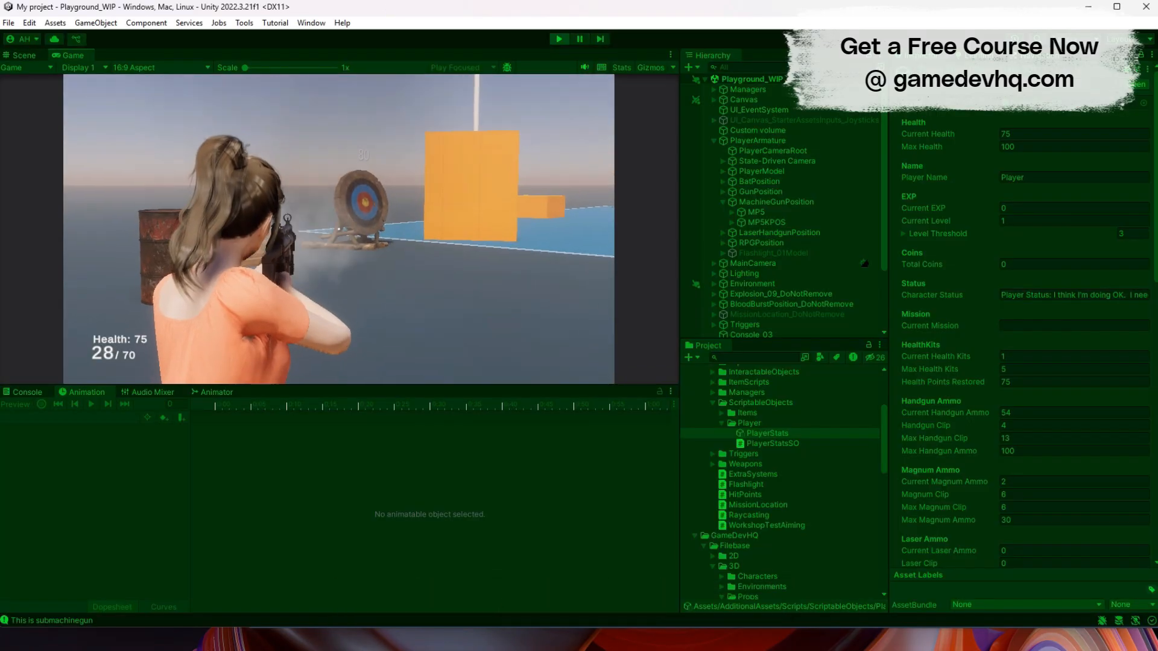
{"action": "left_click", "coordinate": [339, 229]}
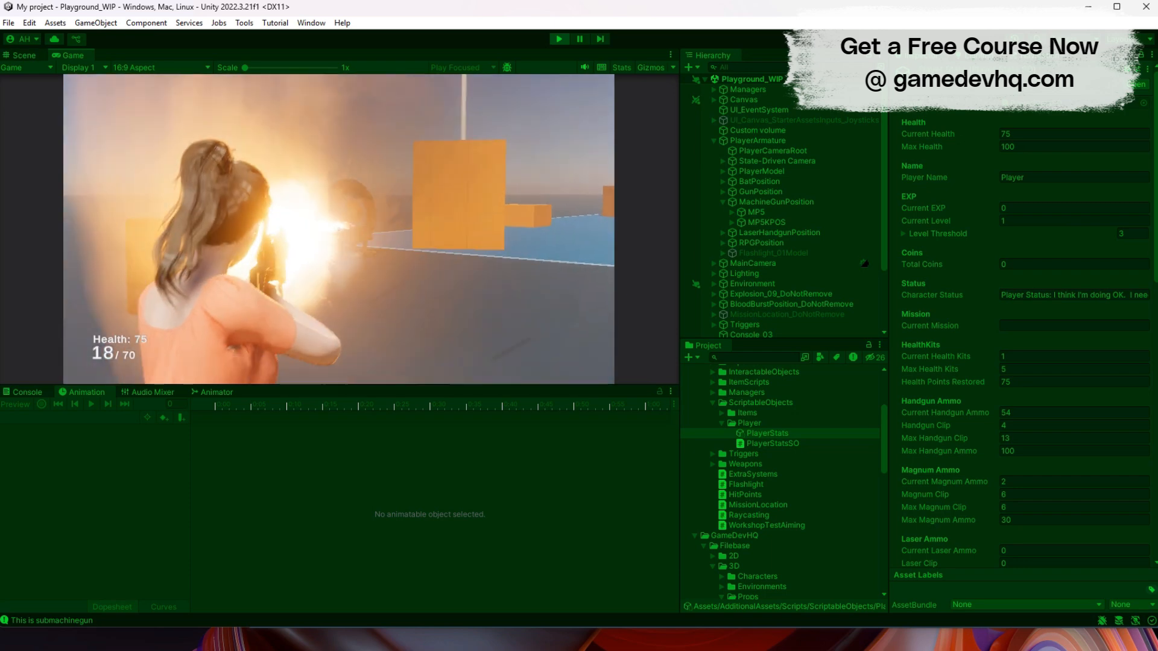
{"action": "left_click", "coordinate": [339, 229]}
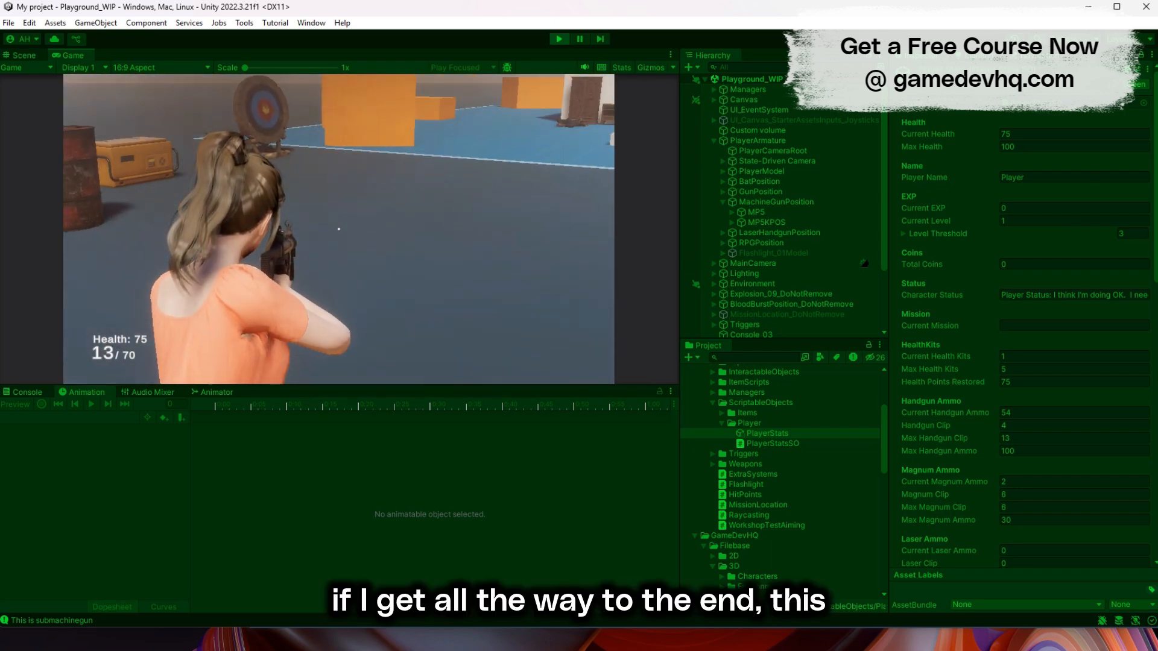
{"action": "left_click", "coordinate": [339, 230]}
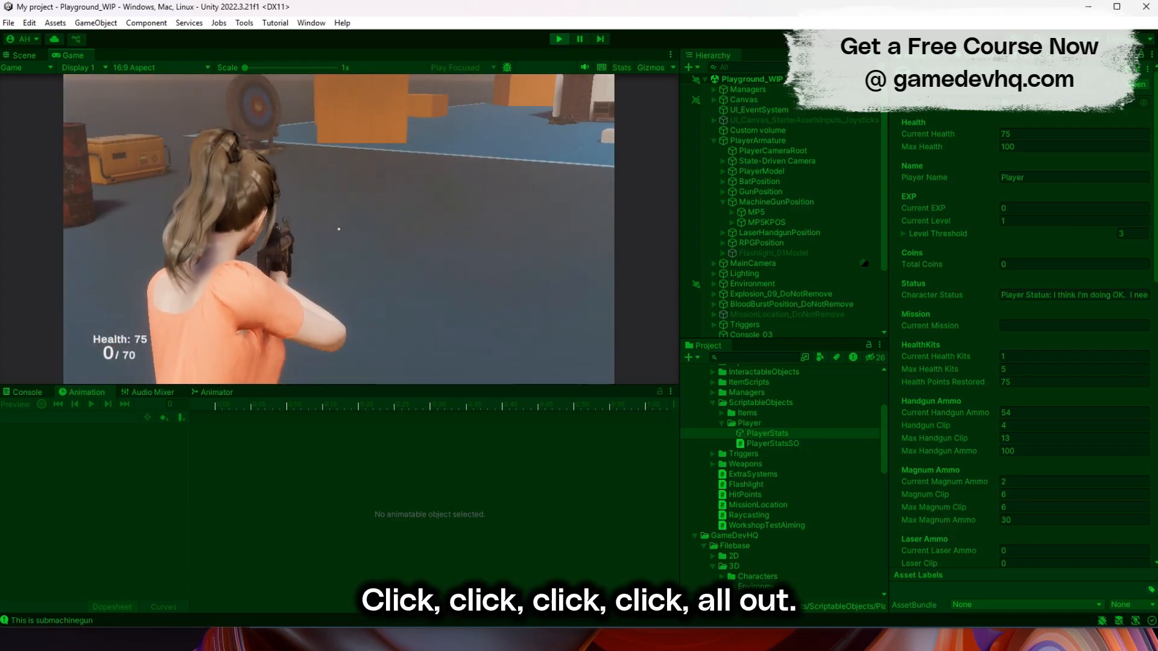
{"action": "key", "text": "1"}
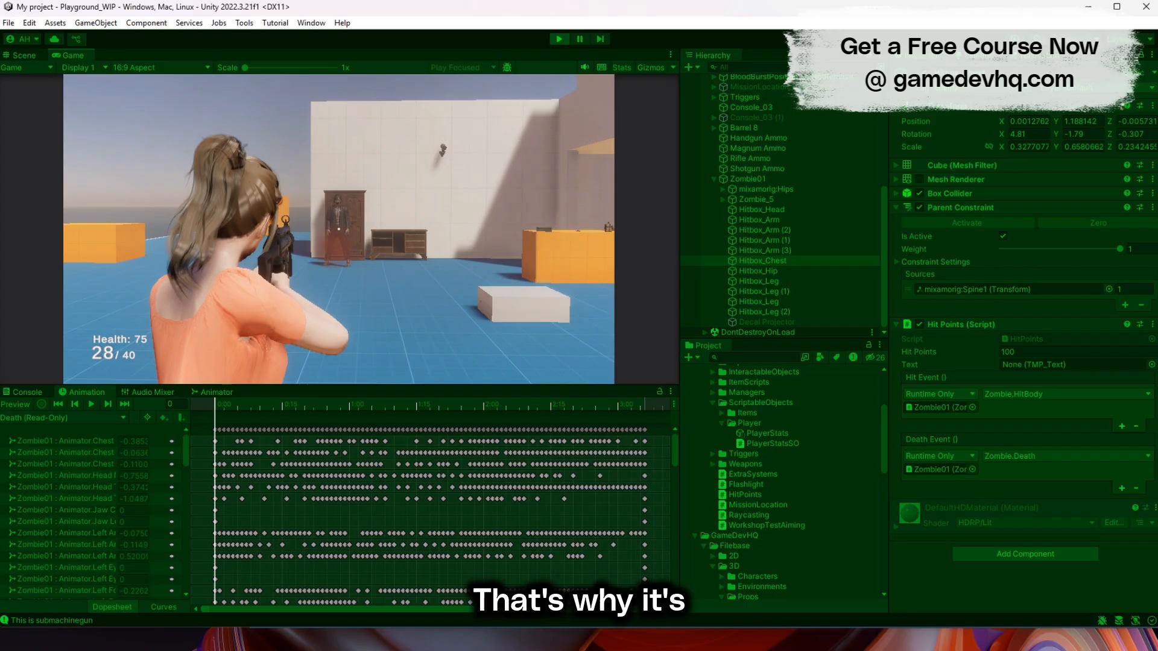
{"action": "left_click", "coordinate": [339, 229]}
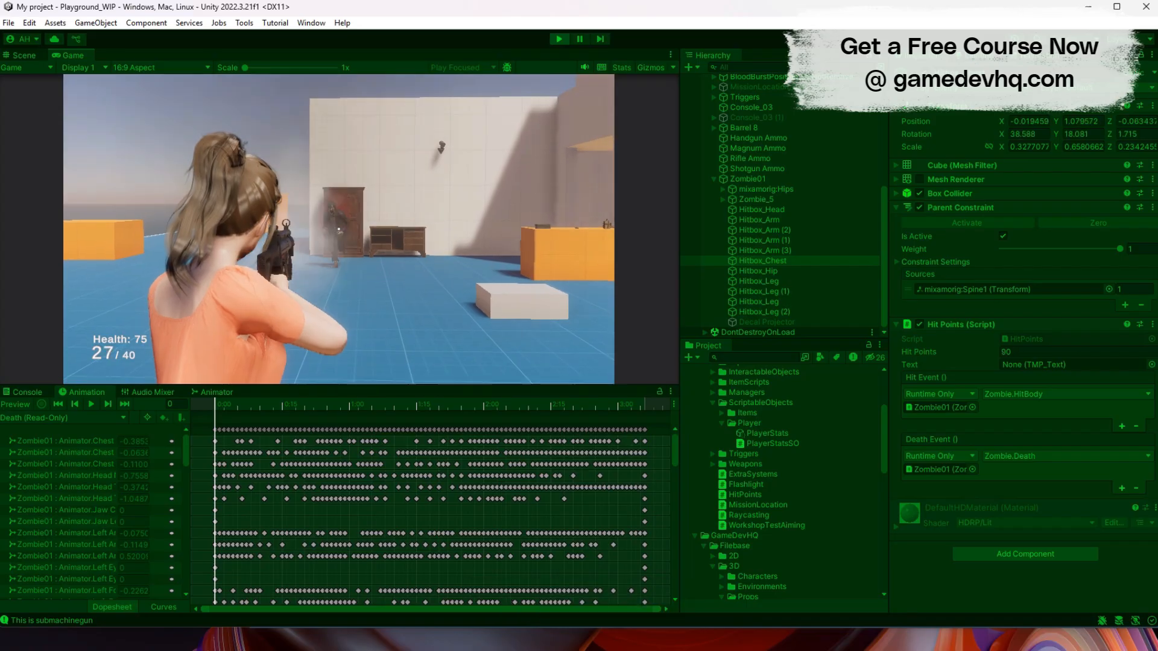